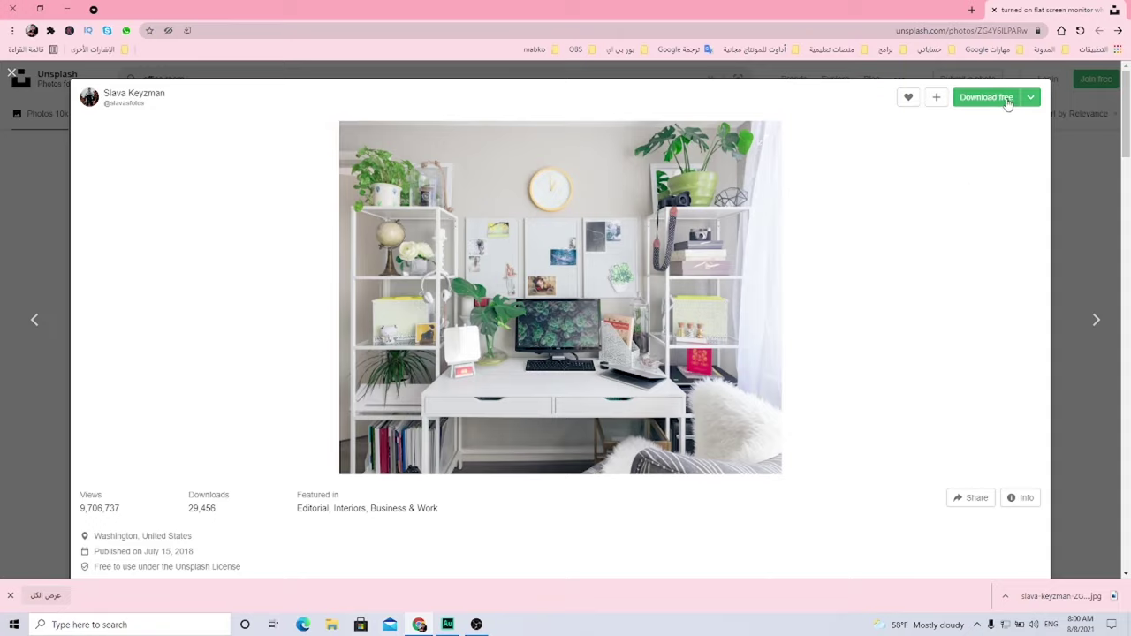
Step: Download the desk photo at Large 2400x1919, skip the extra save, and minimise Chrome
{"action": "left_click", "coordinate": [1036, 106]}
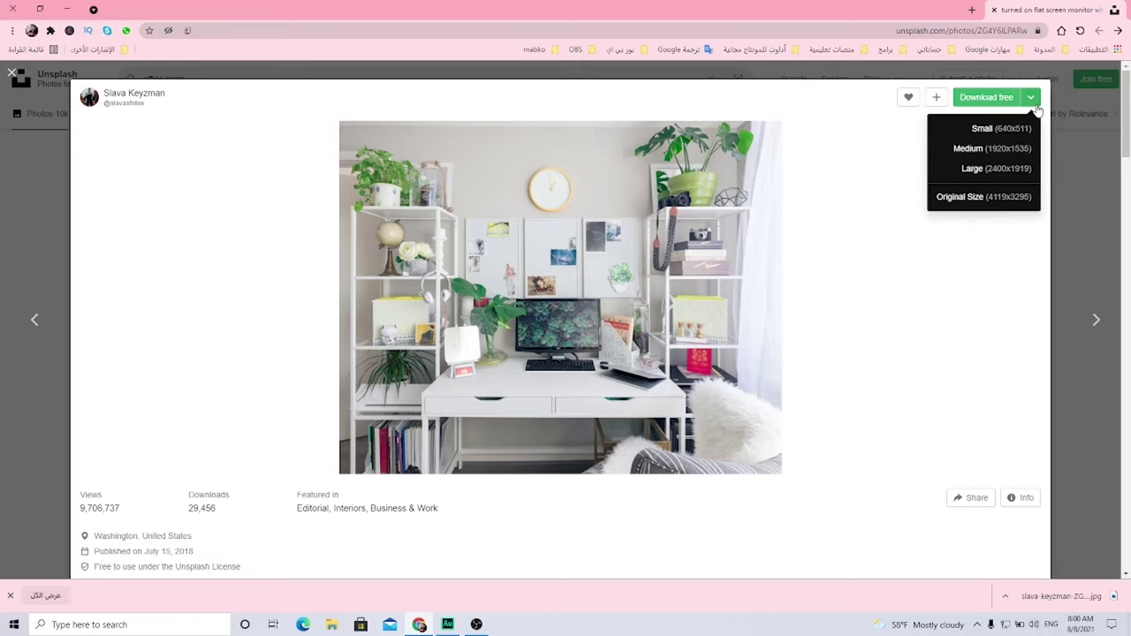
{"action": "left_click", "coordinate": [966, 171]}
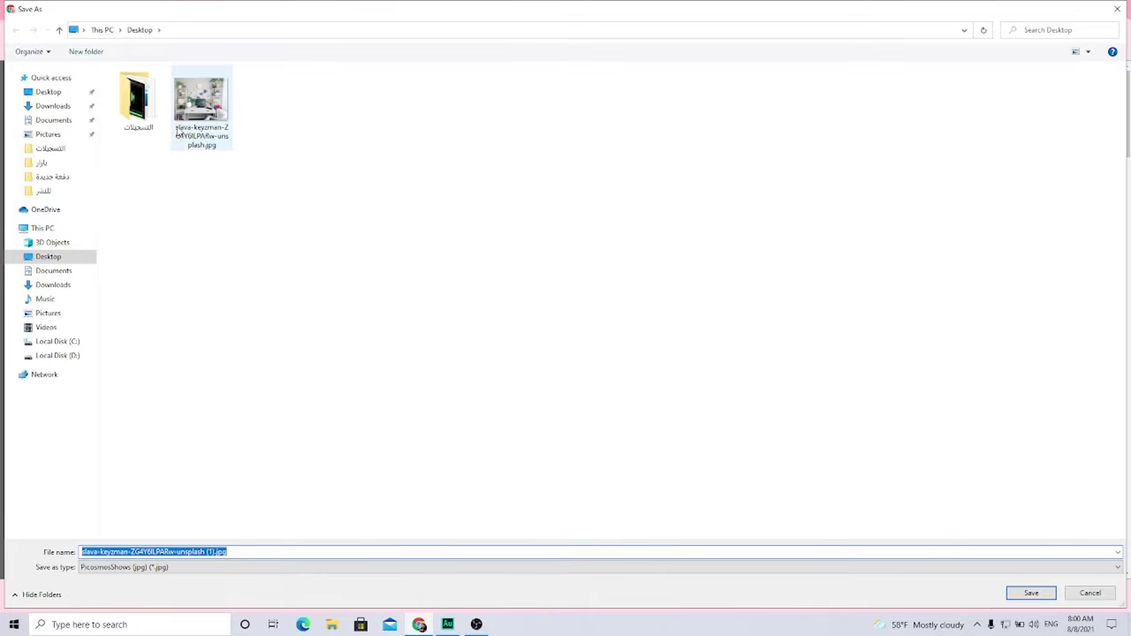
{"action": "left_click", "coordinate": [1080, 598]}
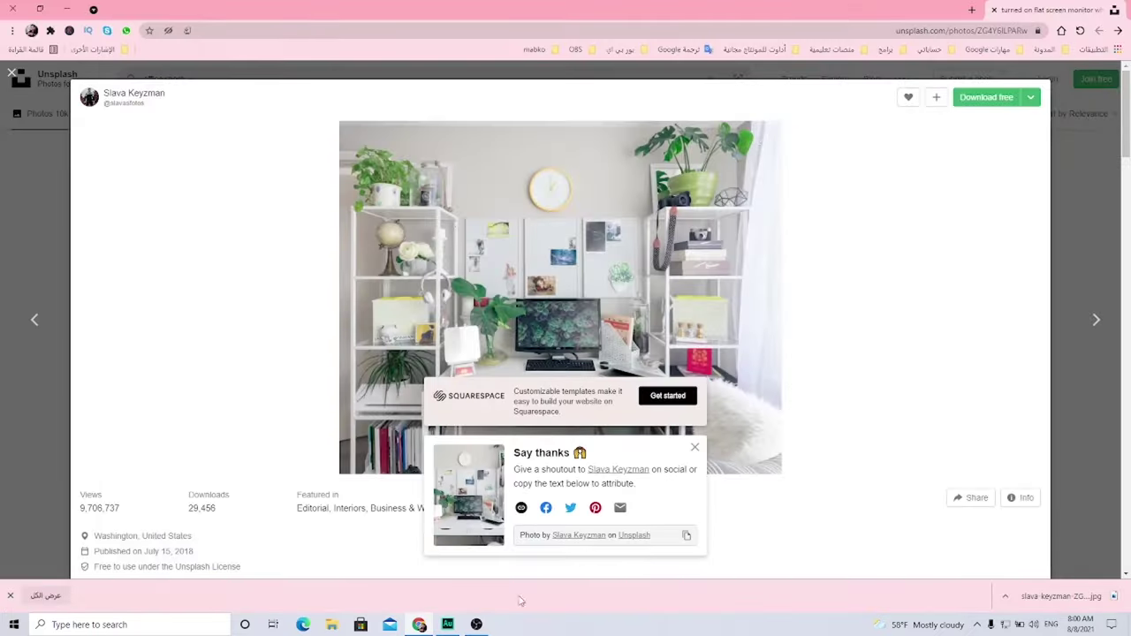
{"action": "left_click", "coordinate": [420, 624]}
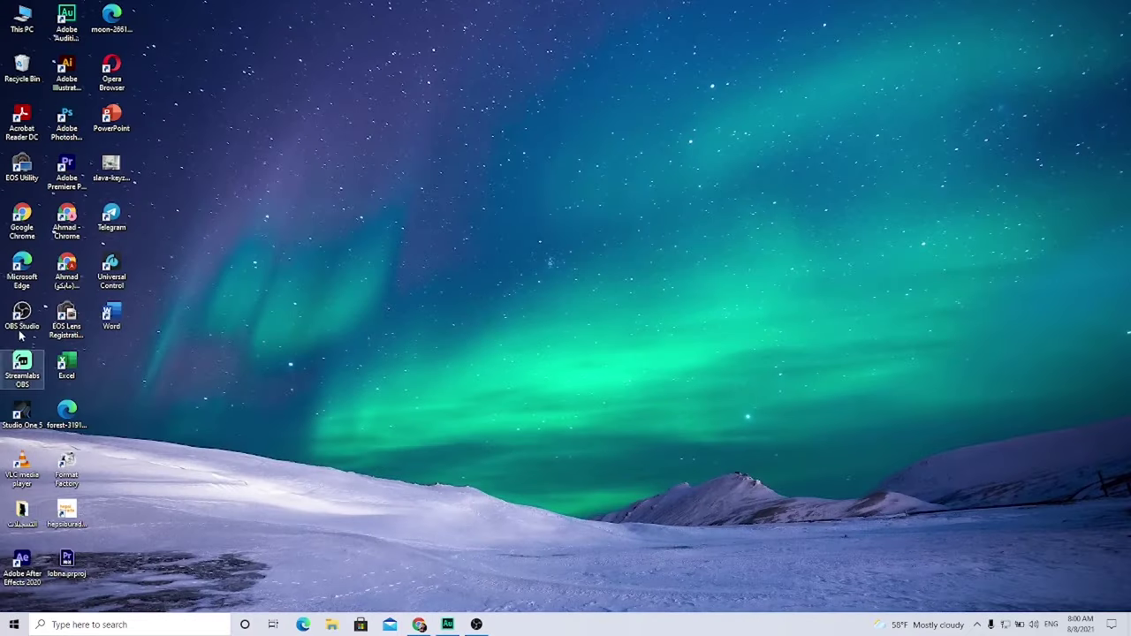
Step: Start PowerPoint with a new blank presentation and give its first slide the Blank layout
{"action": "left_click", "coordinate": [118, 116]}
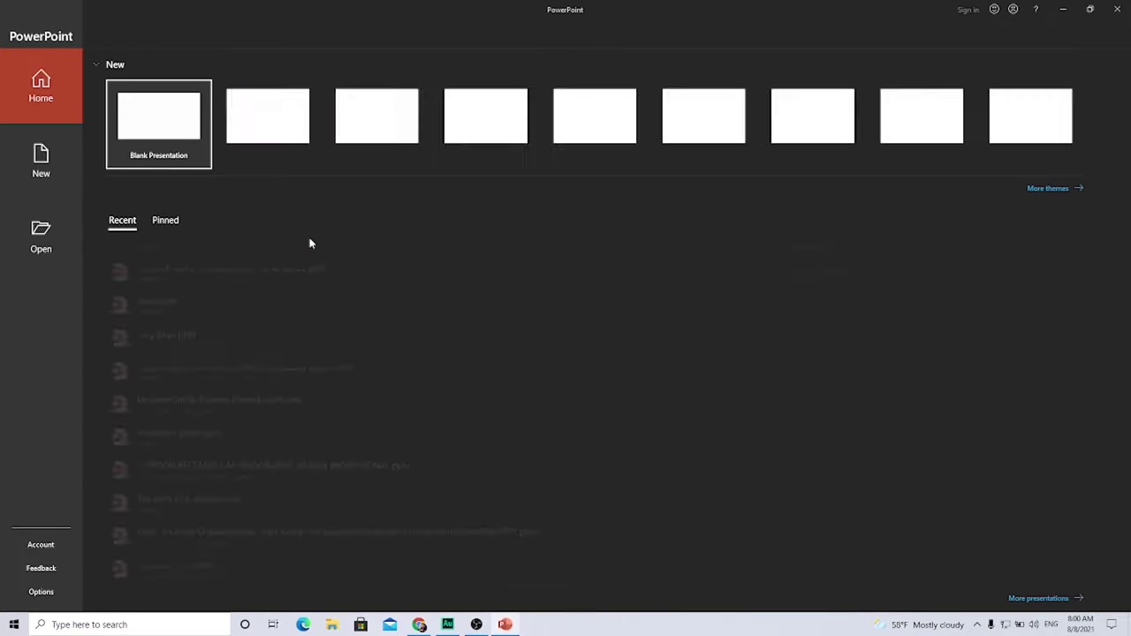
{"action": "left_click", "coordinate": [177, 137]}
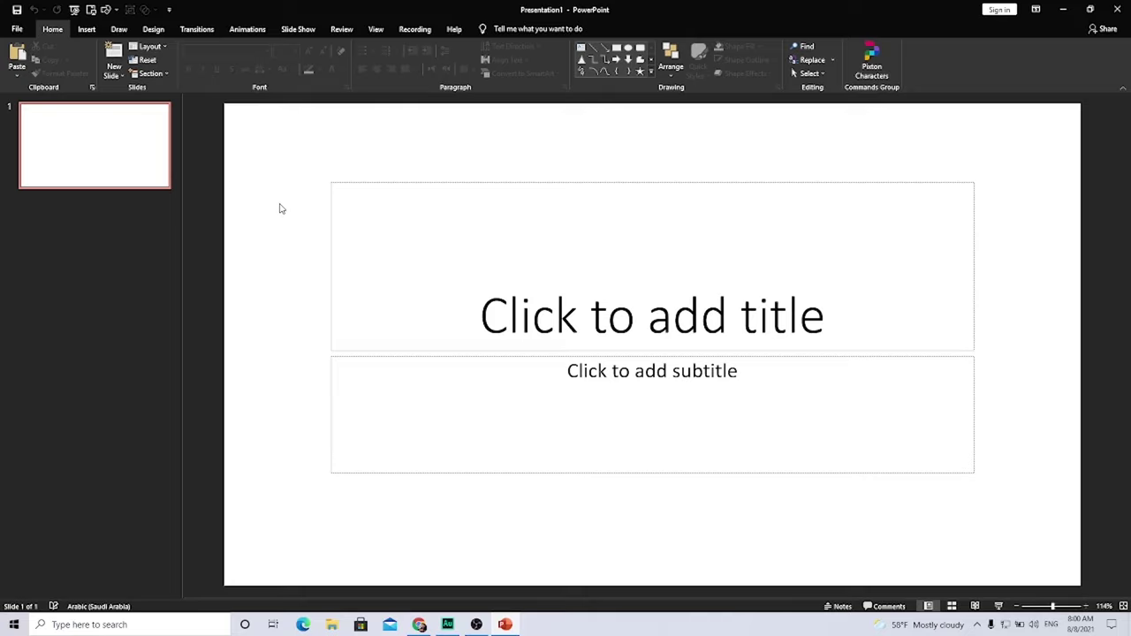
{"action": "right_click", "coordinate": [286, 156]}
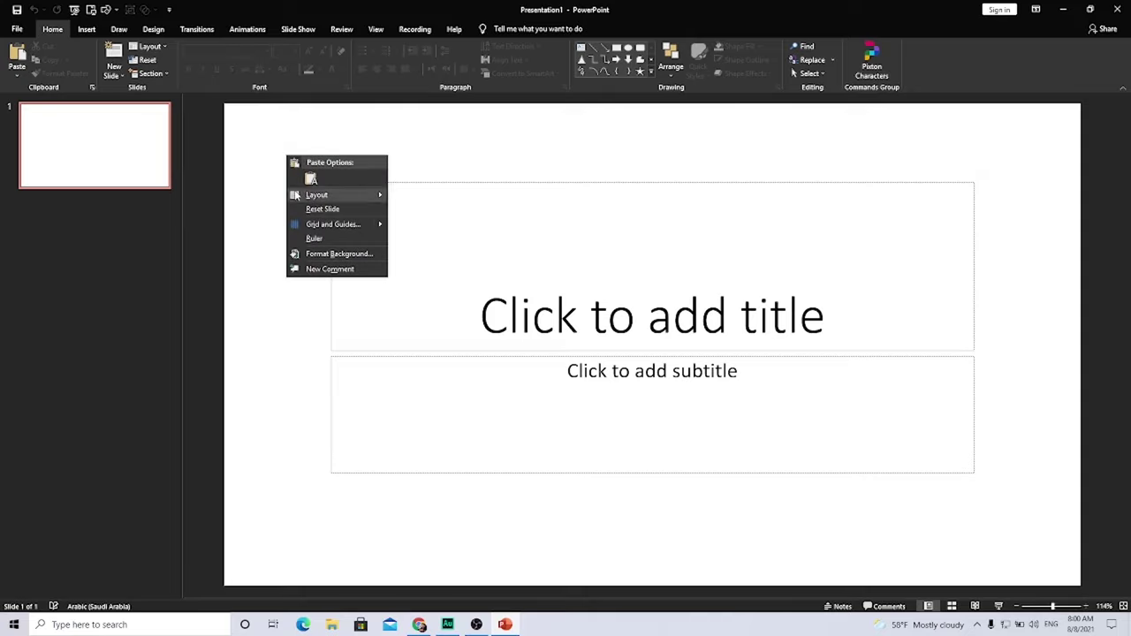
{"action": "mouse_move", "coordinate": [315, 200]}
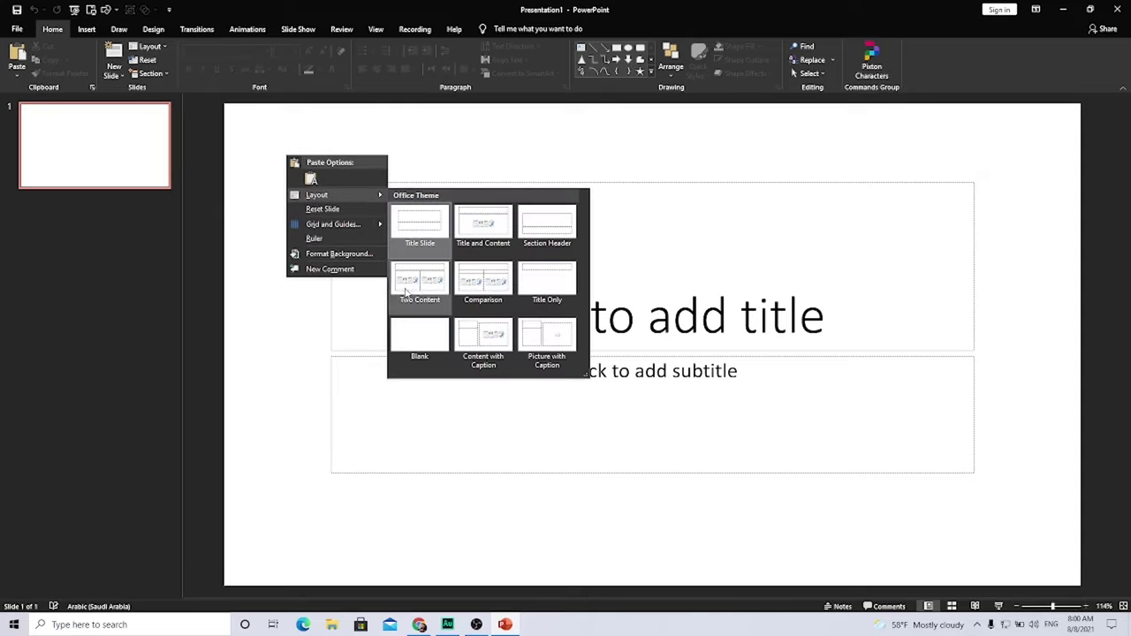
{"action": "left_click", "coordinate": [427, 344]}
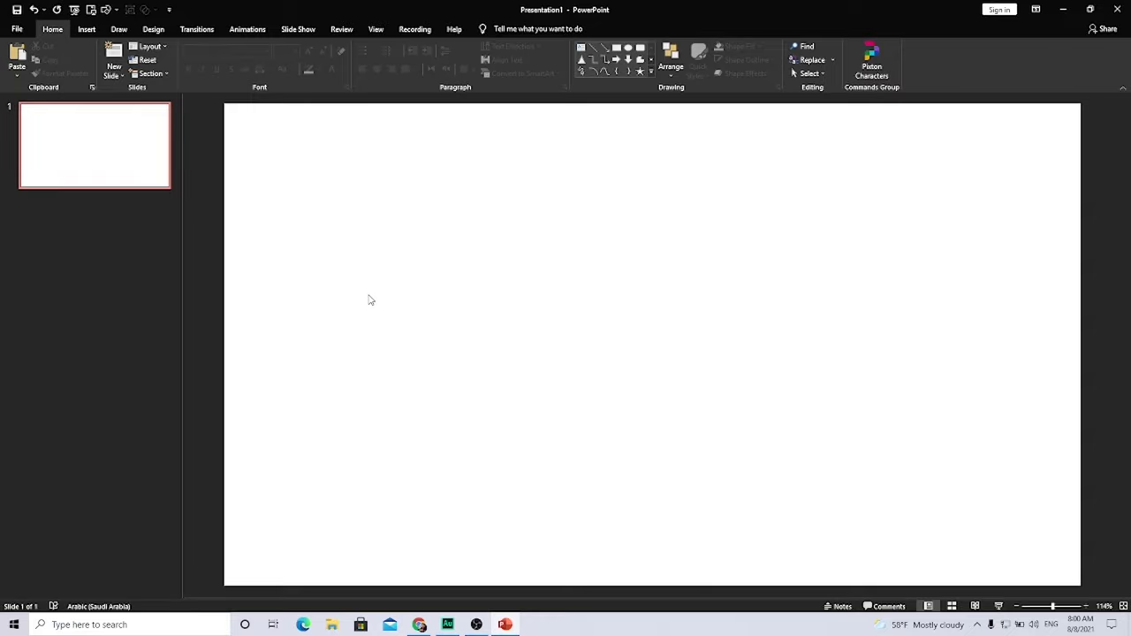
{"action": "left_click", "coordinate": [92, 30]}
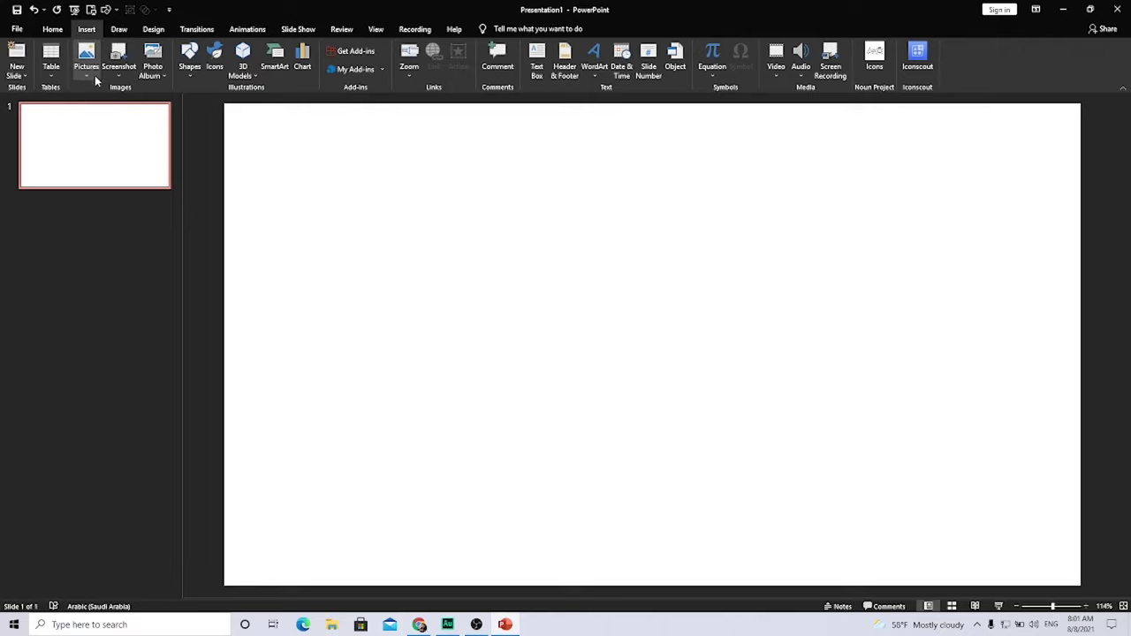
Step: Insert the downloaded Unsplash desk photo from the Desktop folder onto the slide
{"action": "left_click", "coordinate": [96, 78]}
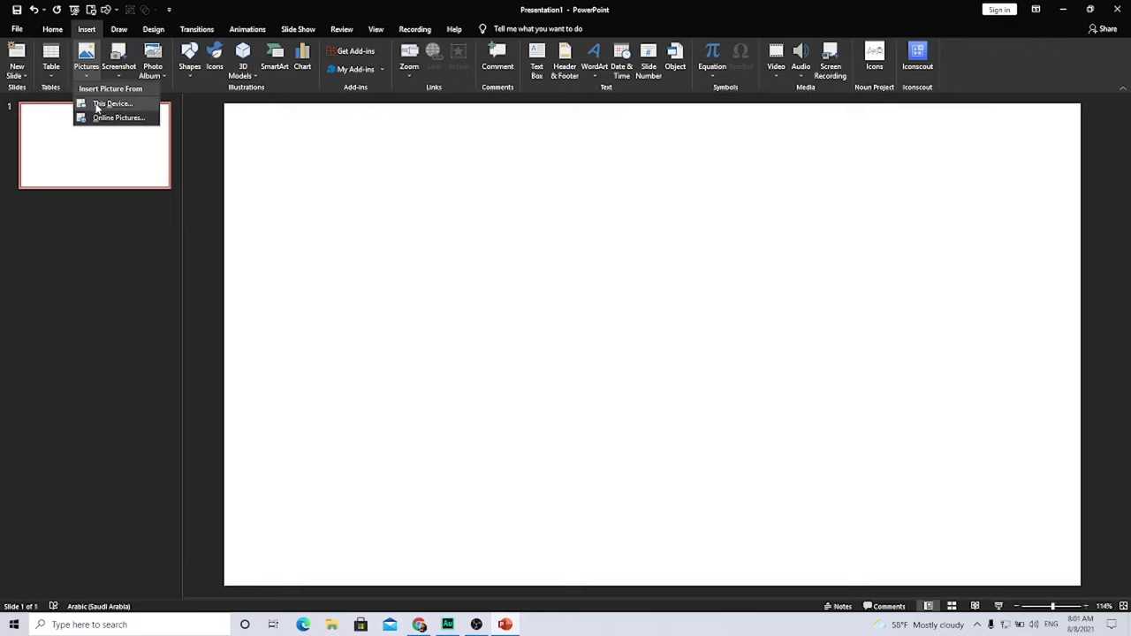
{"action": "left_click", "coordinate": [104, 104]}
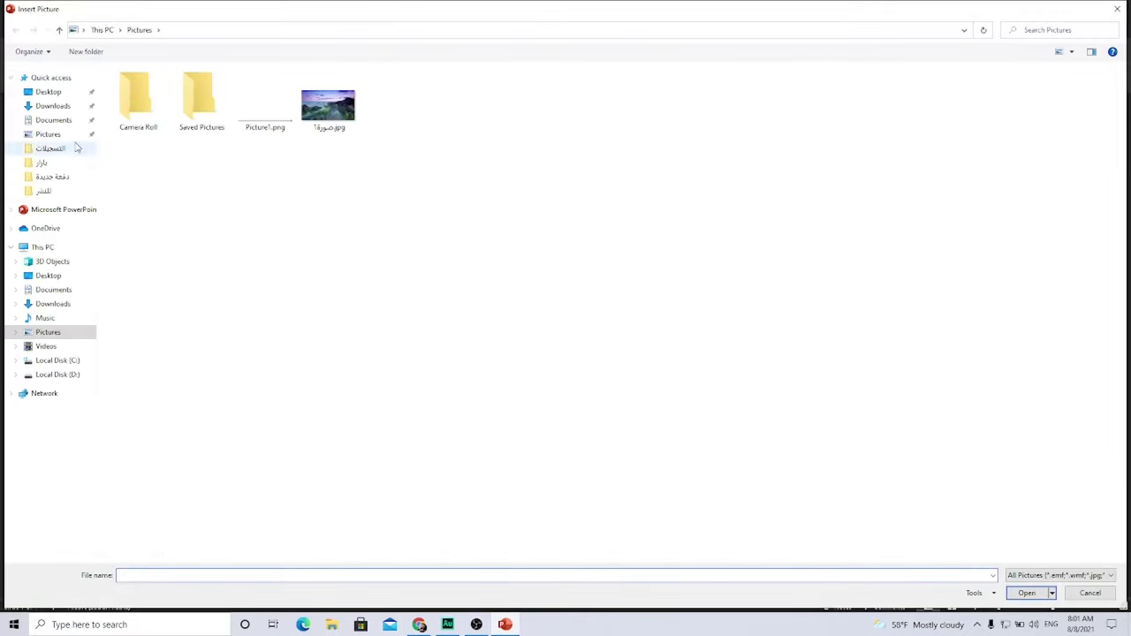
{"action": "left_click", "coordinate": [49, 92]}
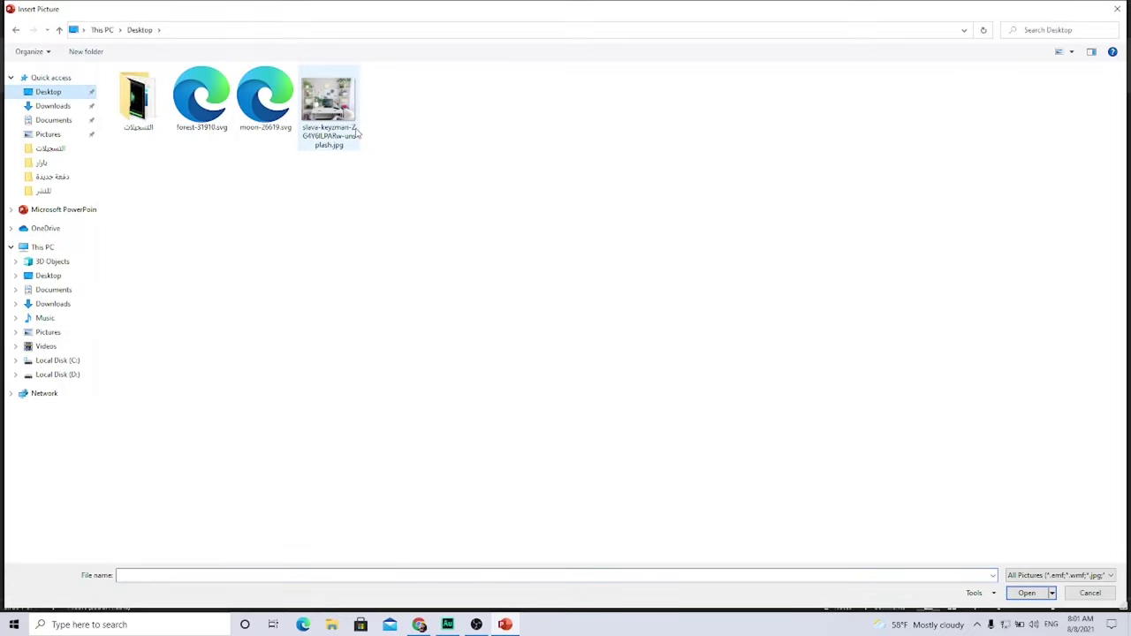
{"action": "left_click", "coordinate": [345, 124]}
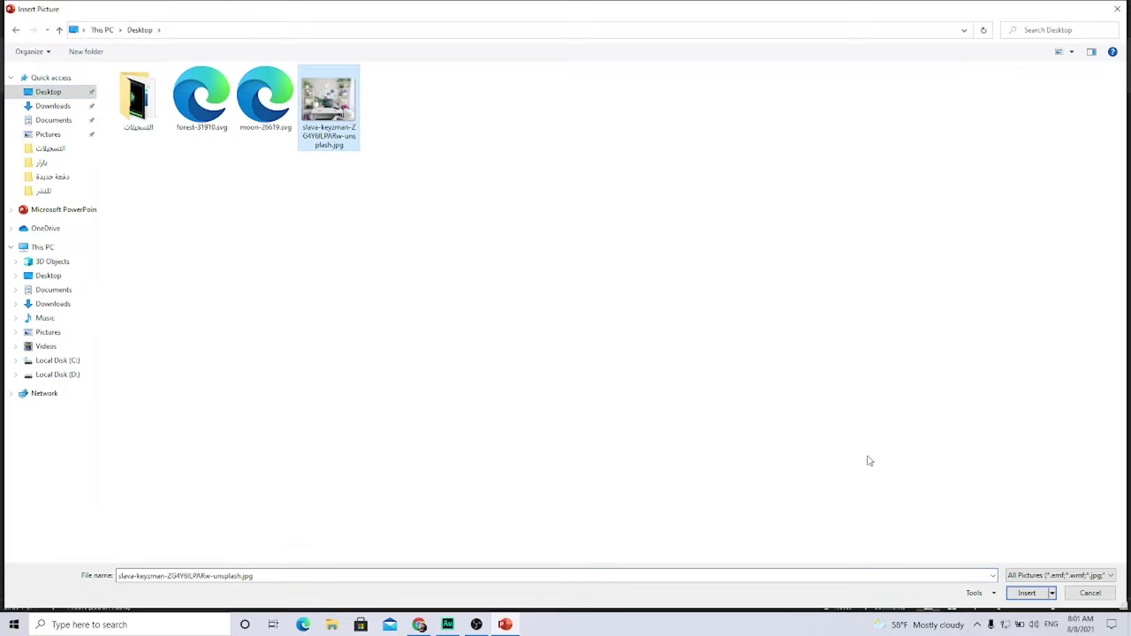
{"action": "left_click", "coordinate": [1050, 597]}
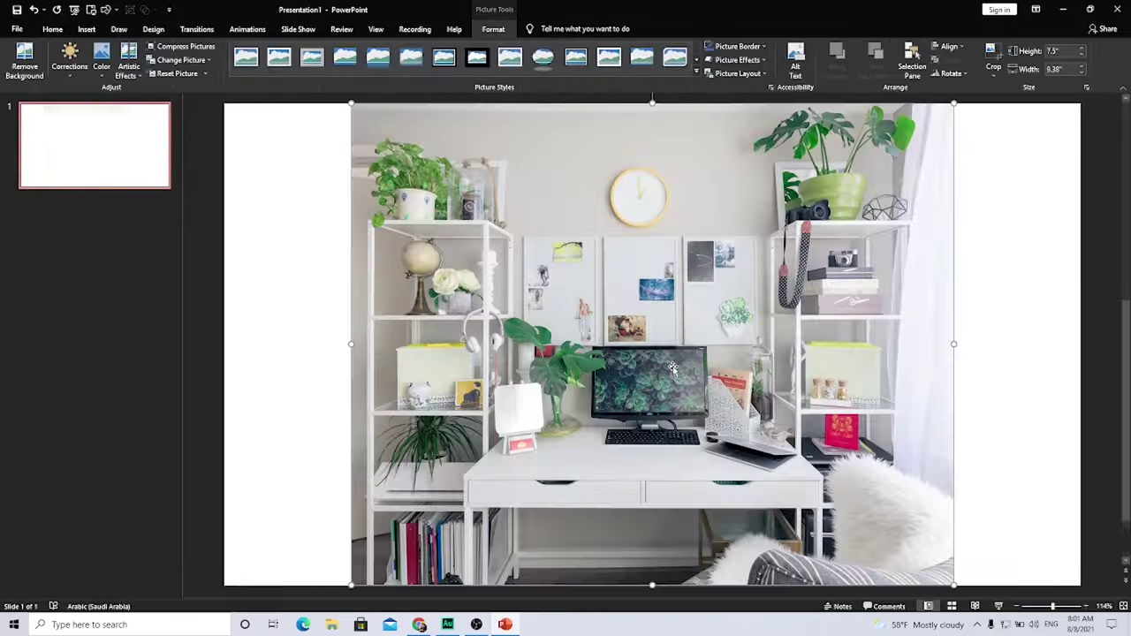
{"action": "scroll", "coordinate": [672, 365], "scroll_direction": "down", "scroll_amount": 4}
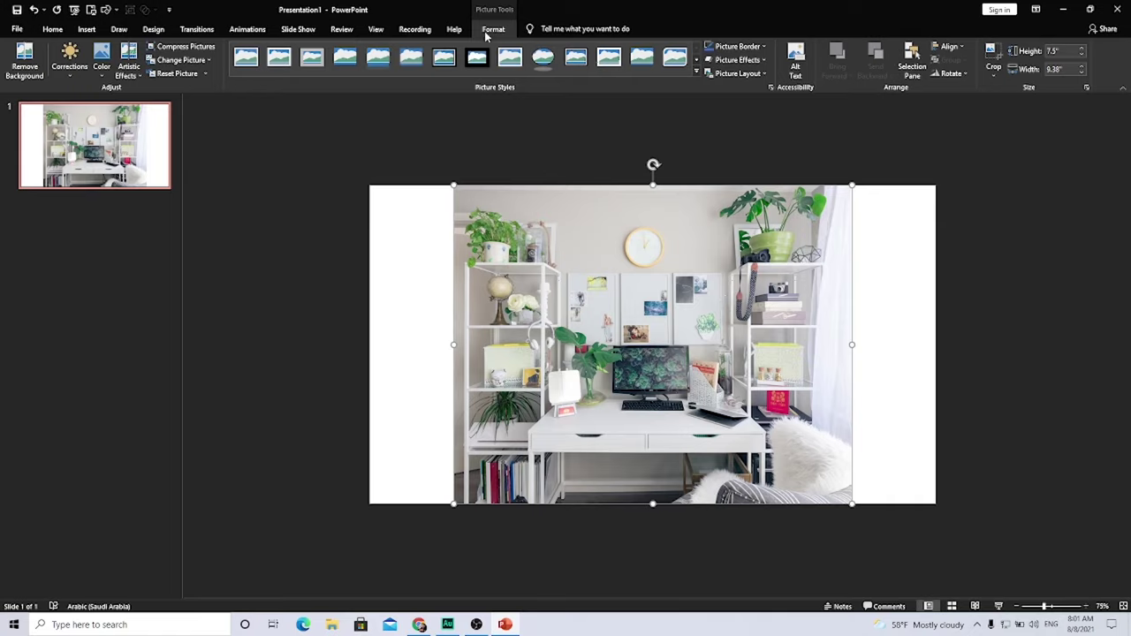
Step: Crop the desk photo to a 16:9 aspect ratio, nudging it within the crop frame
{"action": "left_click", "coordinate": [990, 77]}
{"action": "mouse_move", "coordinate": [998, 116]}
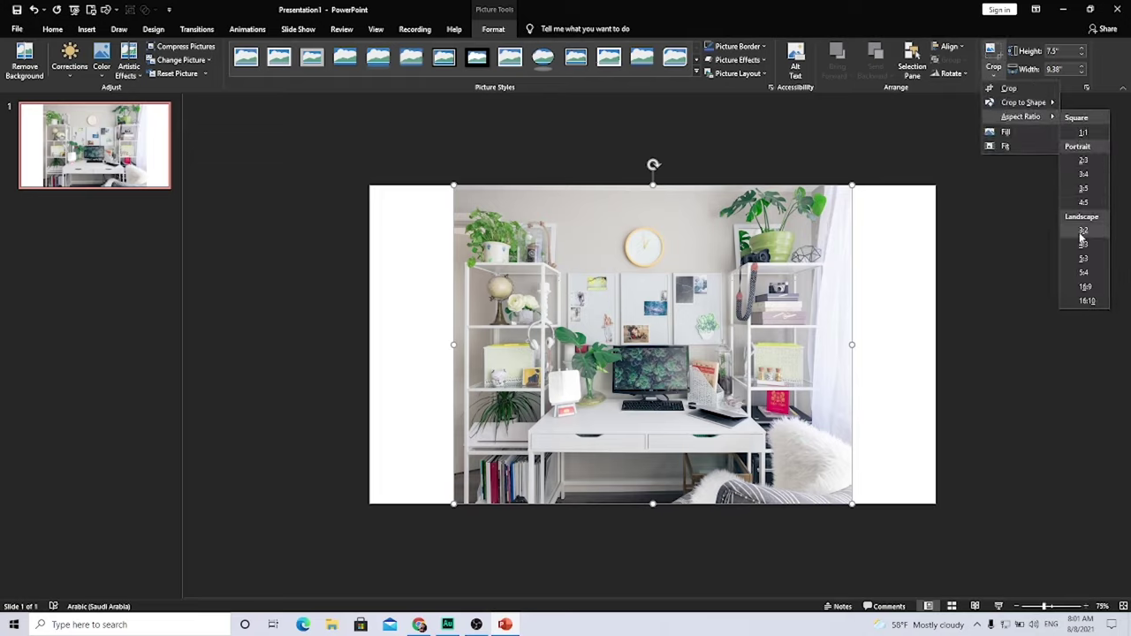
{"action": "left_click", "coordinate": [1083, 287]}
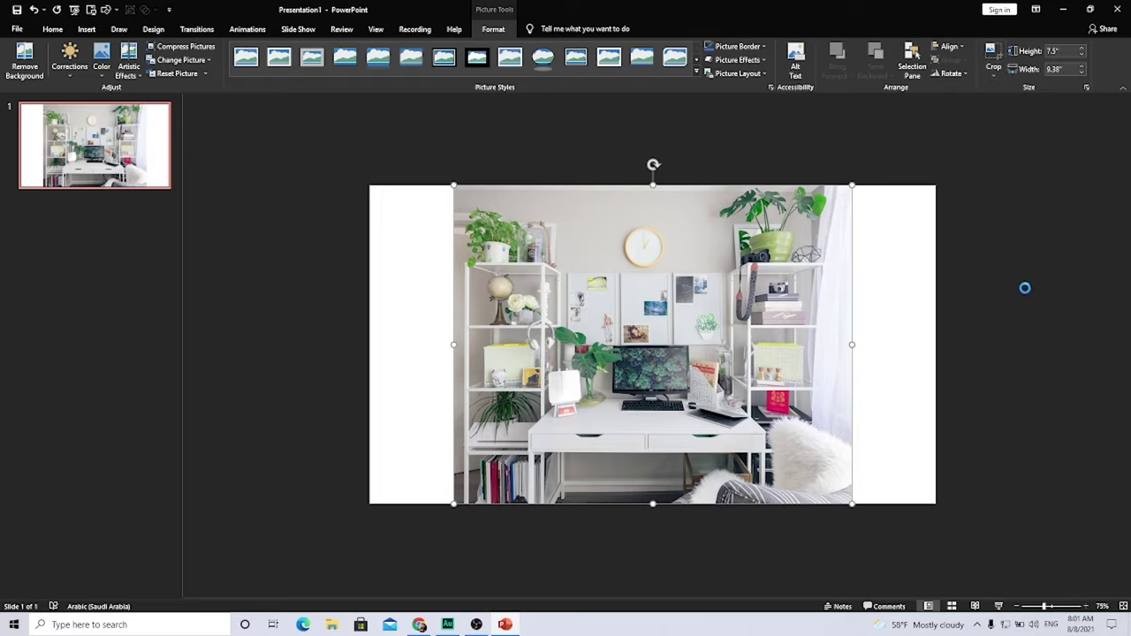
{"action": "mouse_move", "coordinate": [664, 341]}
{"action": "left_mouse_down"}
{"action": "mouse_move", "coordinate": [663, 329]}
{"action": "mouse_move", "coordinate": [664, 349]}
{"action": "left_mouse_up"}
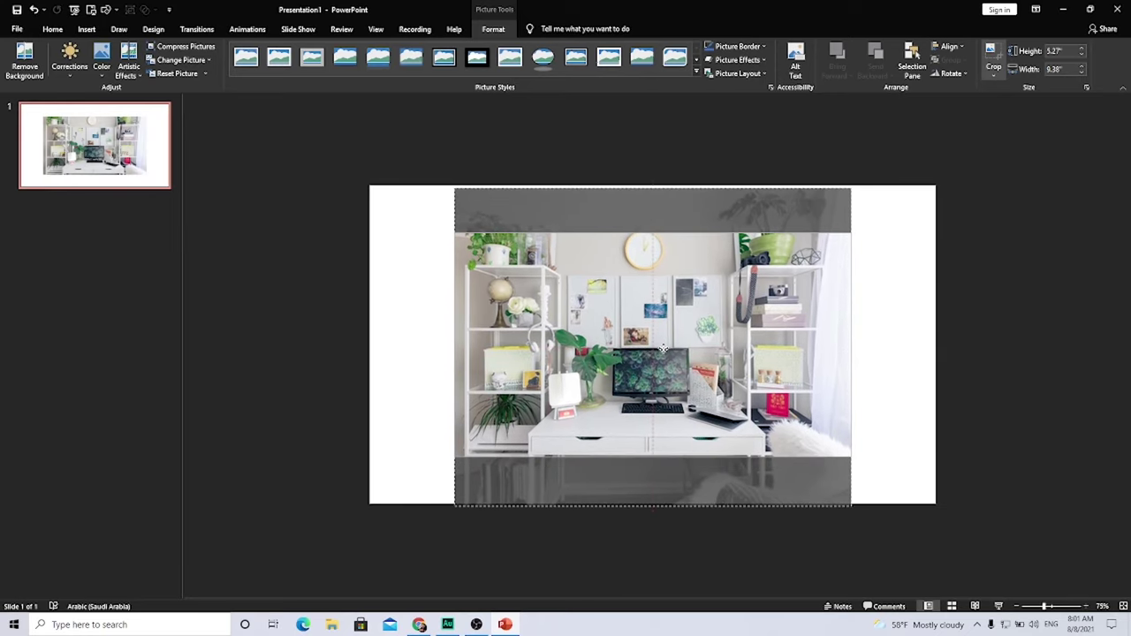
{"action": "left_click", "coordinate": [1006, 312]}
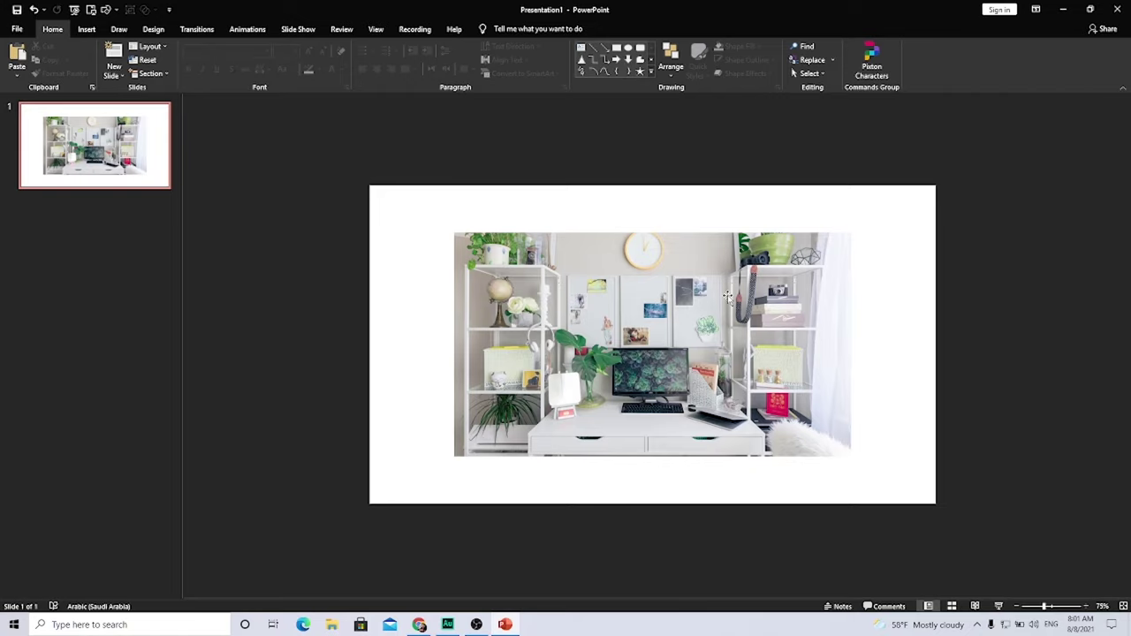
{"action": "double_click", "coordinate": [508, 243]}
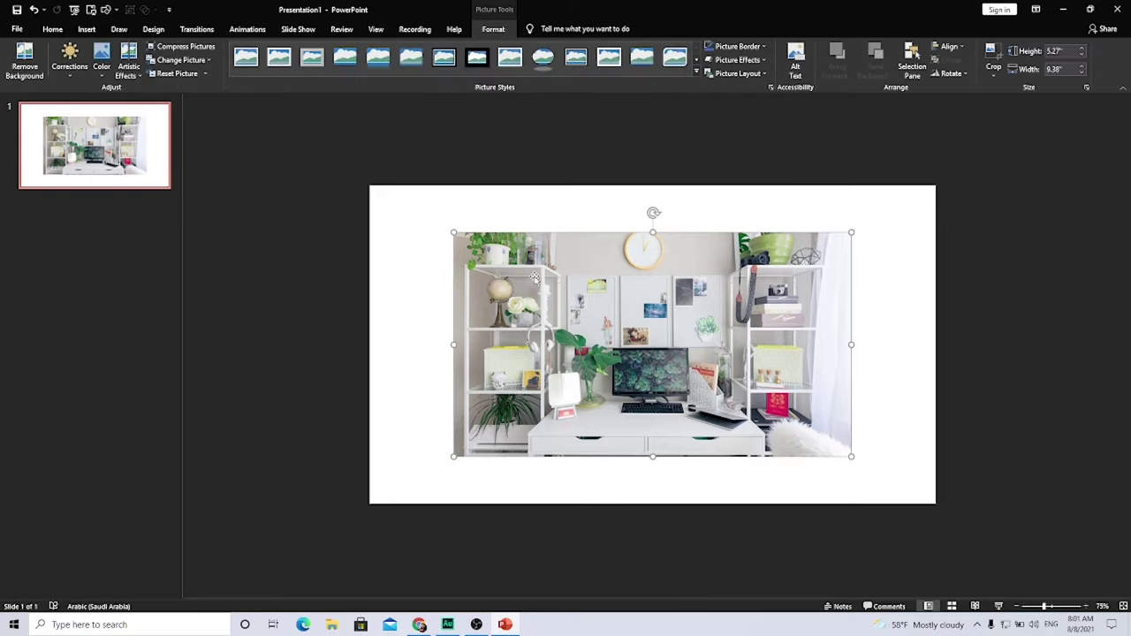
Step: Align the photo to the slide's top and left edges, then stretch it to 7.5" by 13.33"
{"action": "left_click", "coordinate": [947, 45]}
{"action": "left_click", "coordinate": [961, 104]}
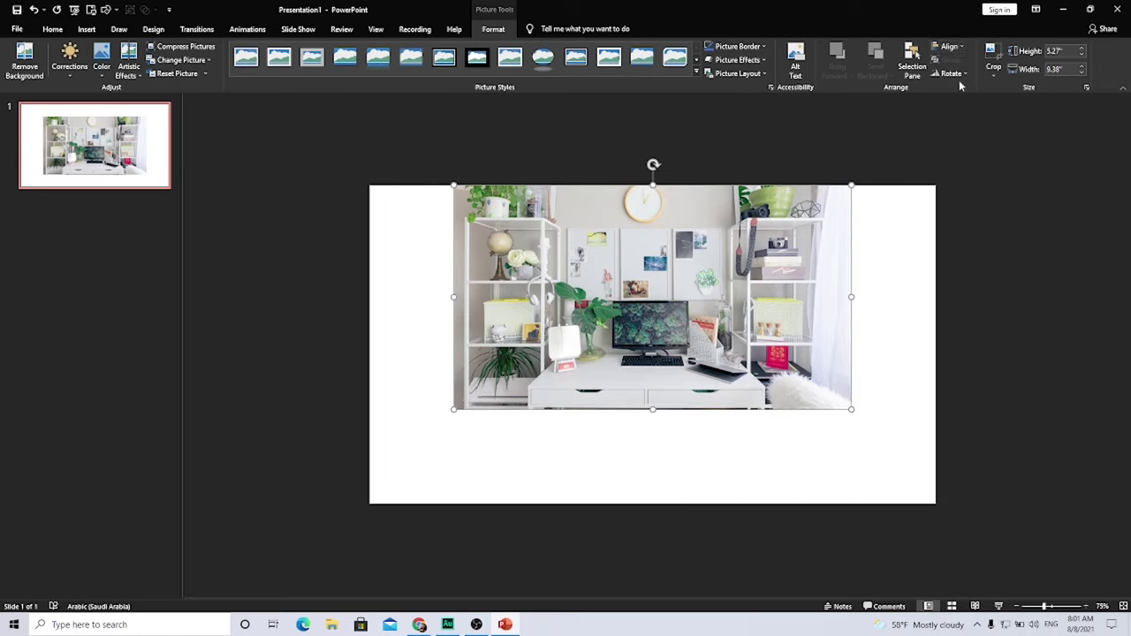
{"action": "left_click", "coordinate": [947, 46]}
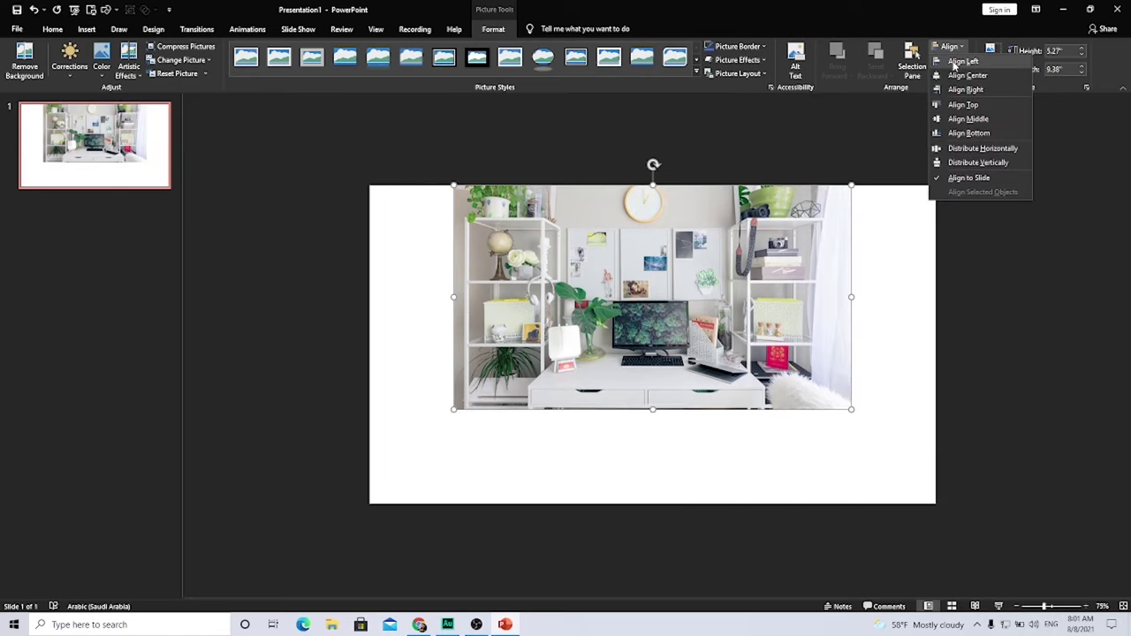
{"action": "left_click", "coordinate": [962, 61]}
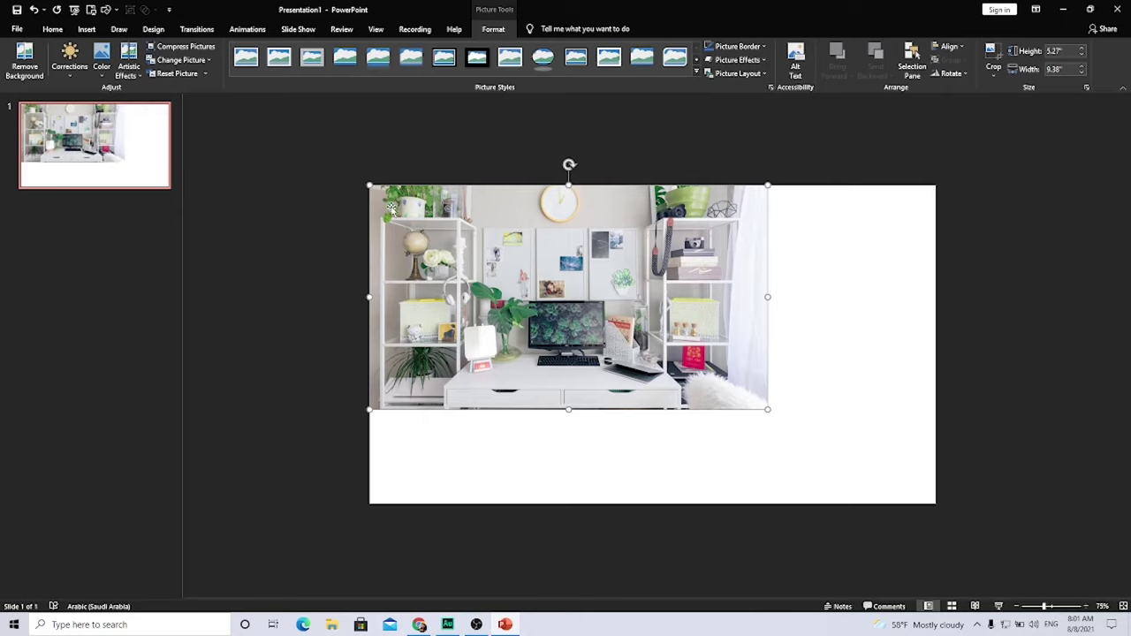
{"action": "mouse_move", "coordinate": [446, 257]}
{"action": "left_mouse_down"}
{"action": "mouse_move", "coordinate": [468, 270]}
{"action": "mouse_move", "coordinate": [447, 253]}
{"action": "left_mouse_up"}
{"action": "left_click_drag", "start_coordinate": [767, 409], "coordinate": [930, 481]}
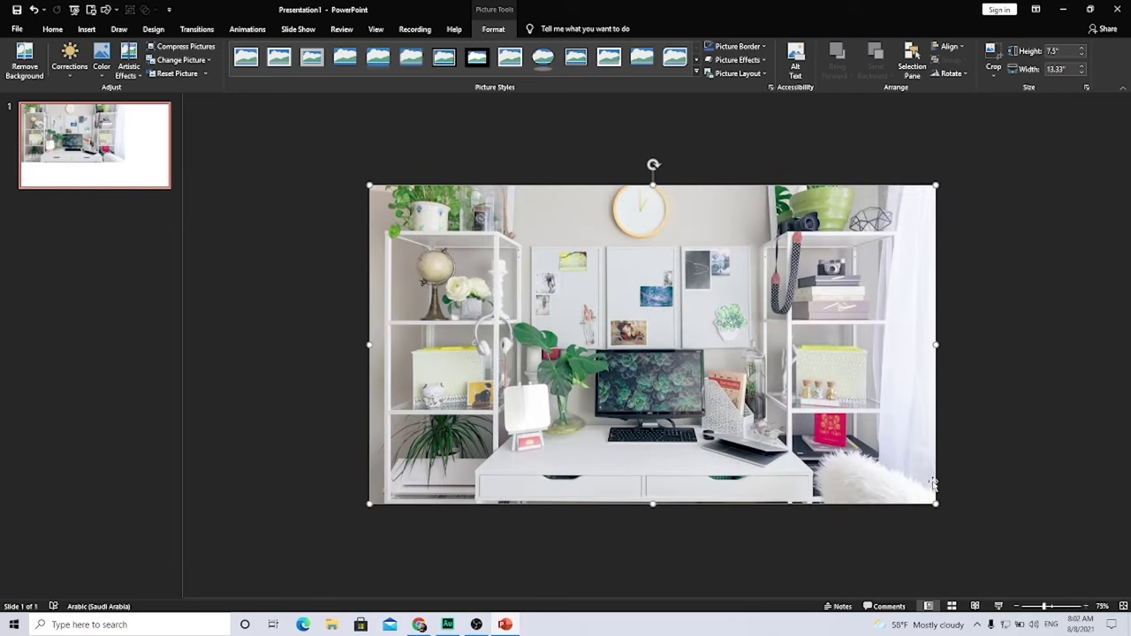
{"action": "scroll", "coordinate": [777, 392], "scroll_direction": "up", "scroll_amount": 2}
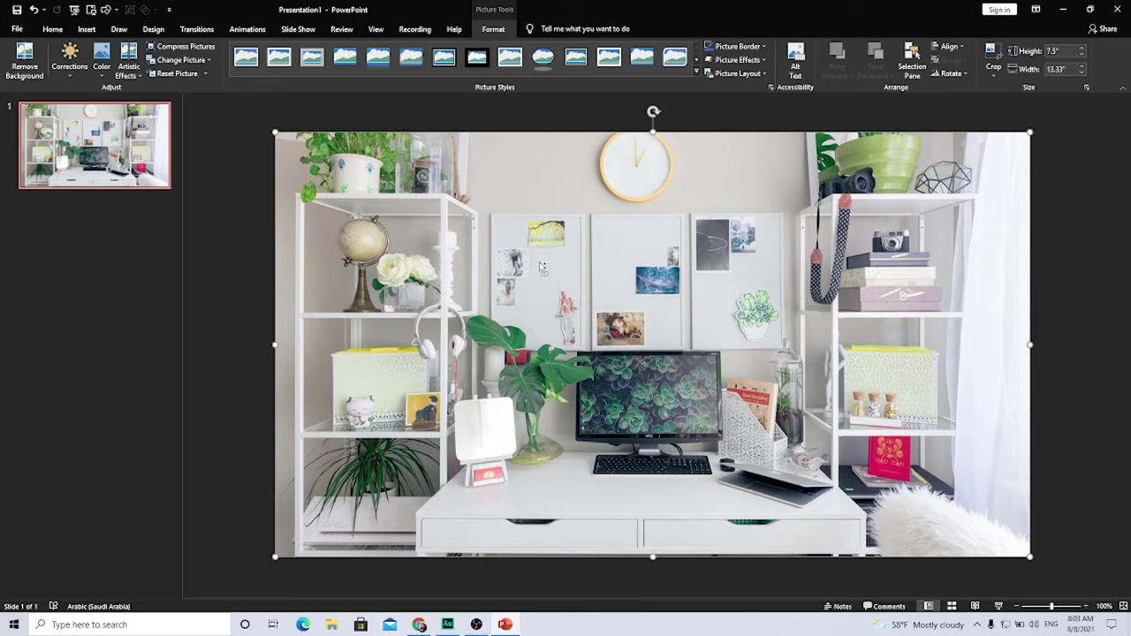
Step: Duplicate the desk photo over the original and lower the copy's brightness to -33%
{"action": "key", "text": "ctrl+d"}
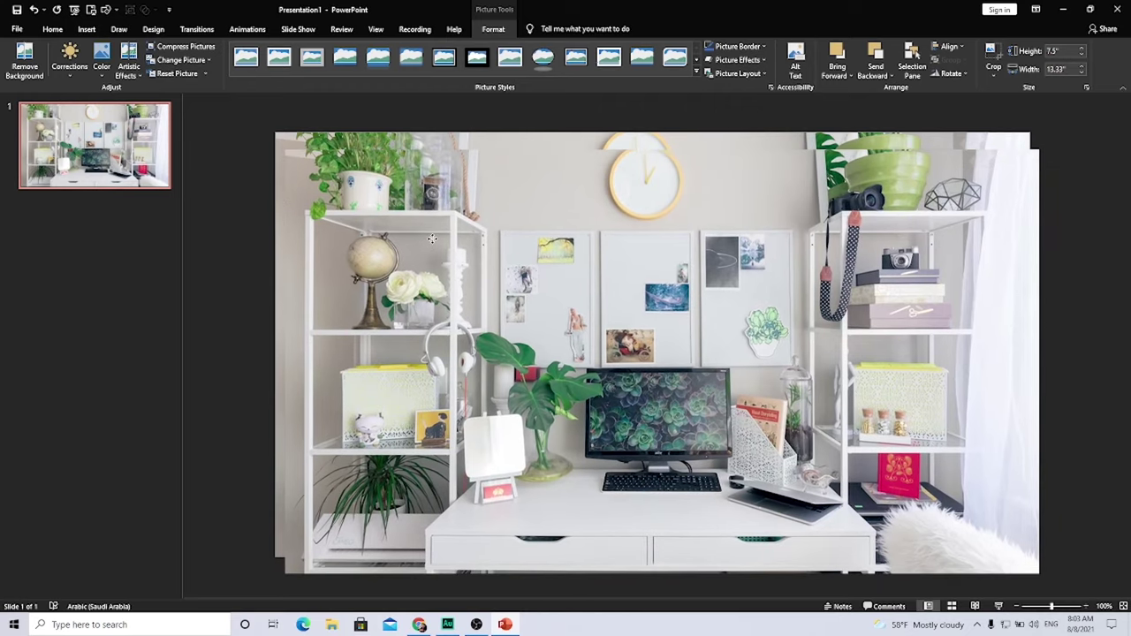
{"action": "left_click_drag", "start_coordinate": [432, 238], "coordinate": [502, 234]}
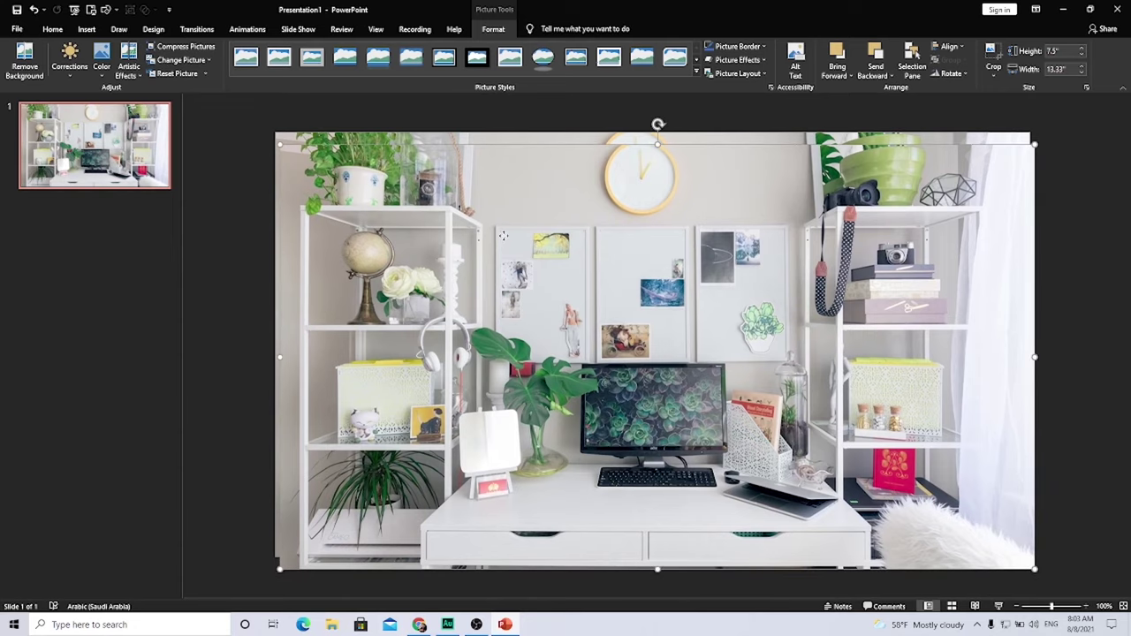
{"action": "right_click", "coordinate": [502, 237]}
{"action": "left_click", "coordinate": [547, 422]}
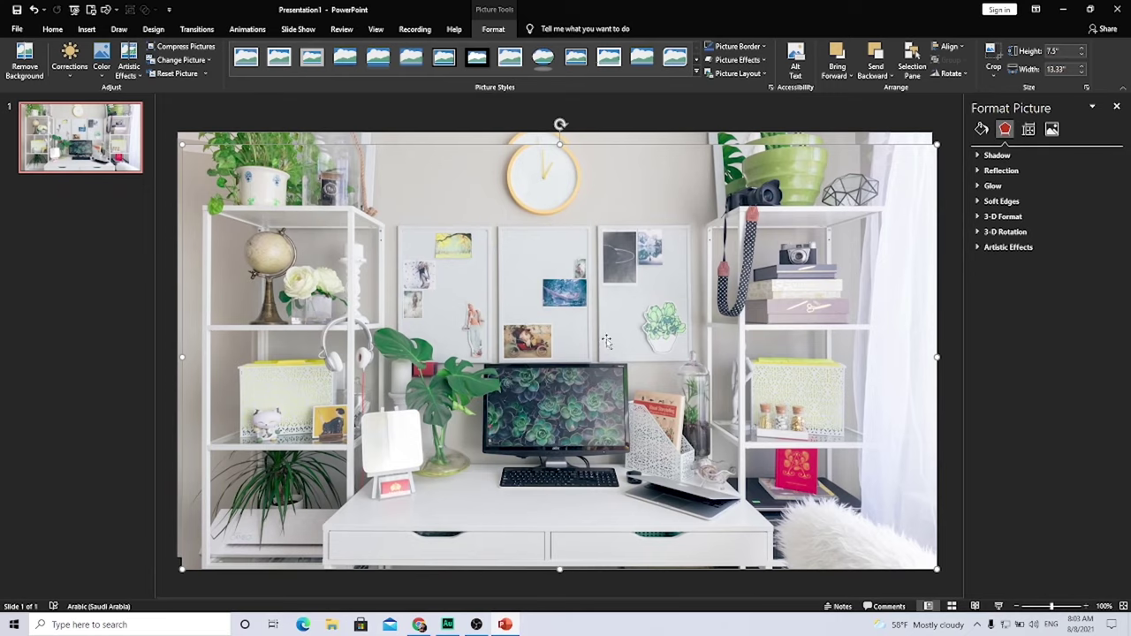
{"action": "left_click", "coordinate": [1051, 129]}
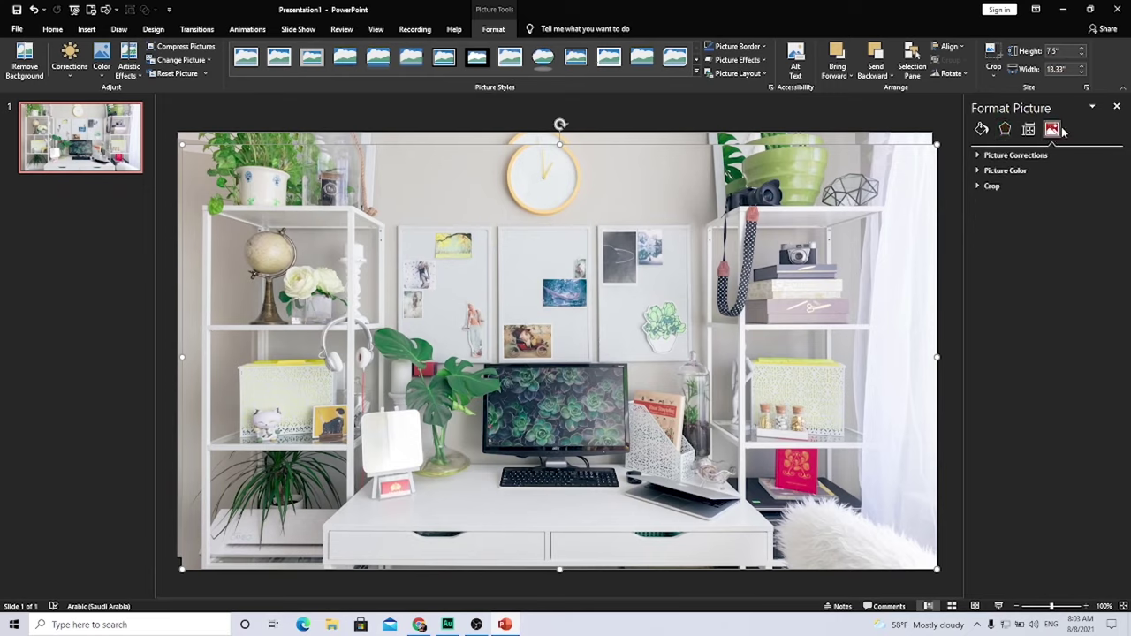
{"action": "left_click", "coordinate": [979, 155]}
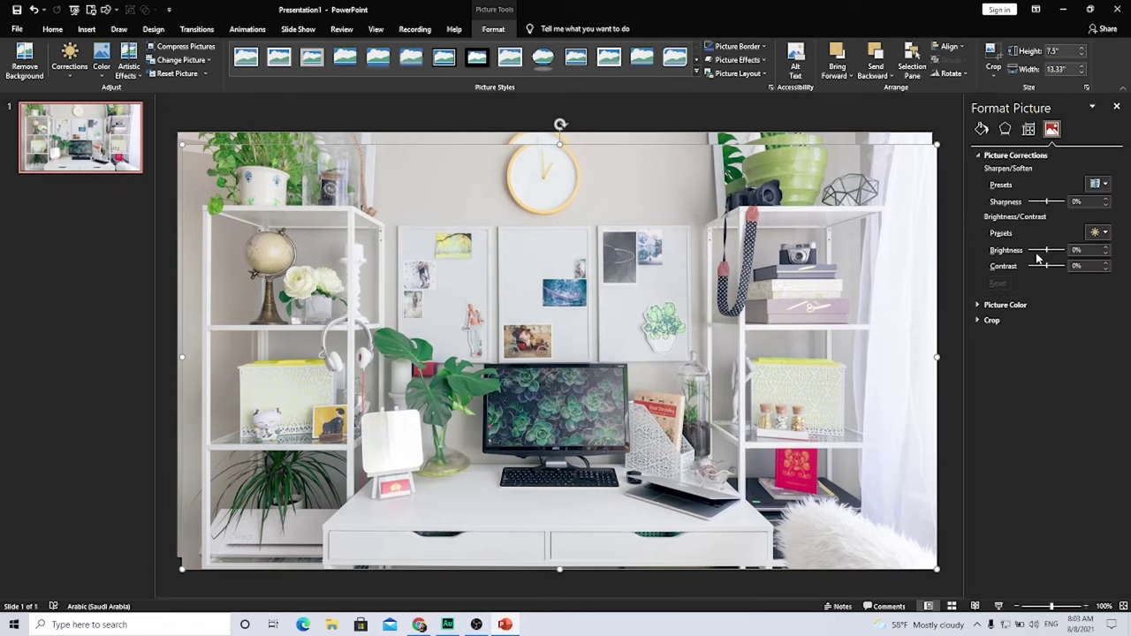
{"action": "left_click_drag", "start_coordinate": [1047, 250], "coordinate": [1040, 250]}
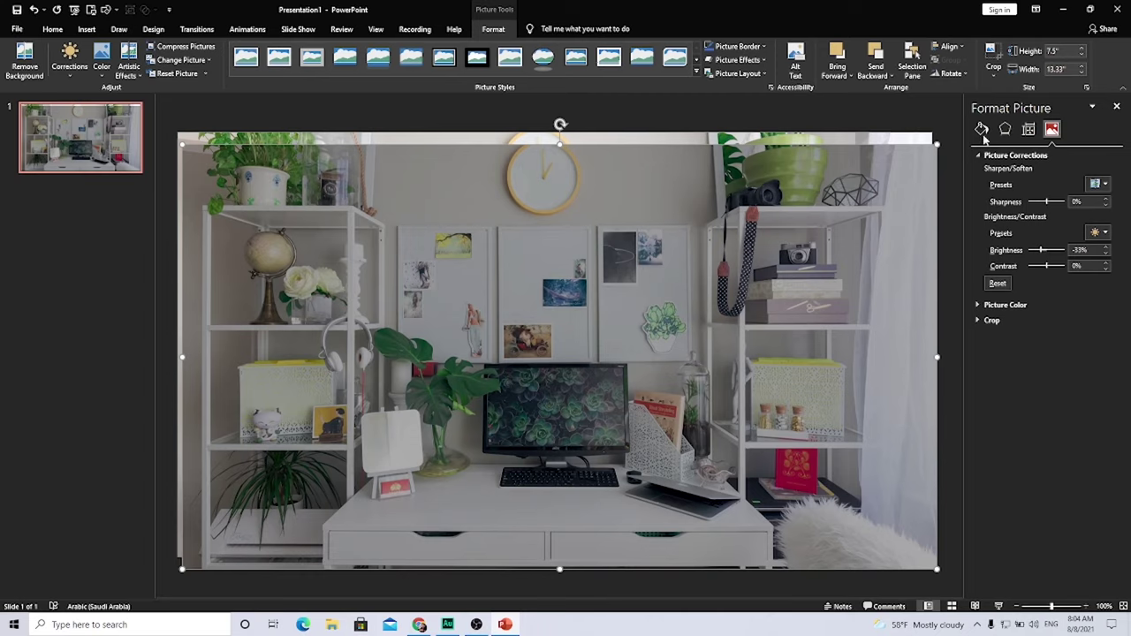
{"action": "key", "text": "Escape"}
{"action": "left_click", "coordinate": [576, 252]}
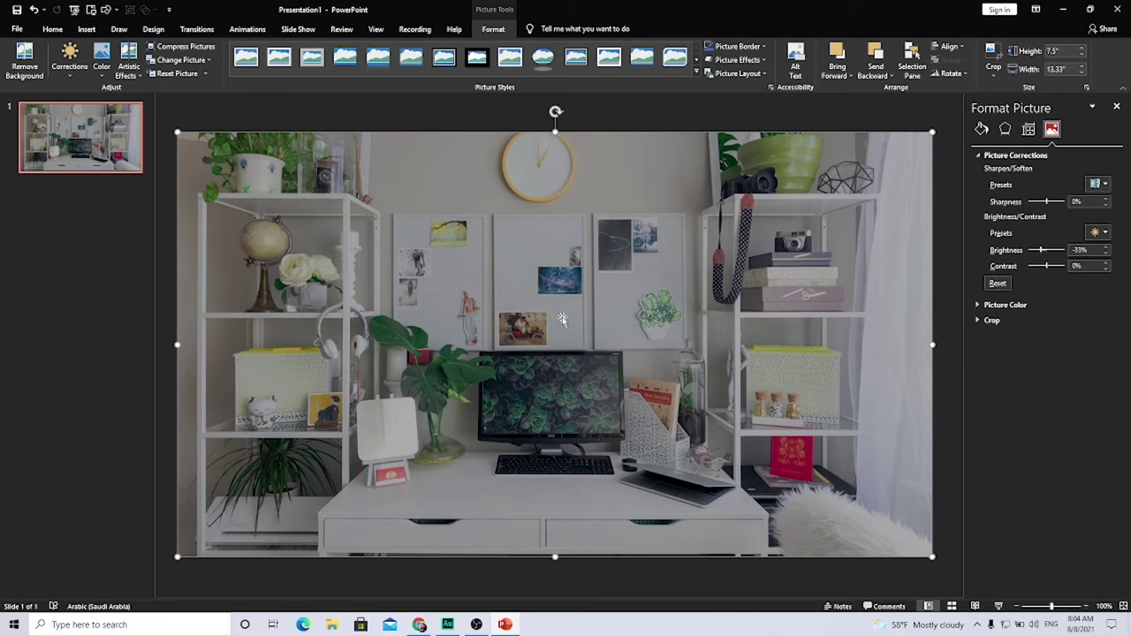
Step: Crop the darkened copy down to a 0.87" by 1" box around the shelf camera
{"action": "left_click", "coordinate": [992, 79]}
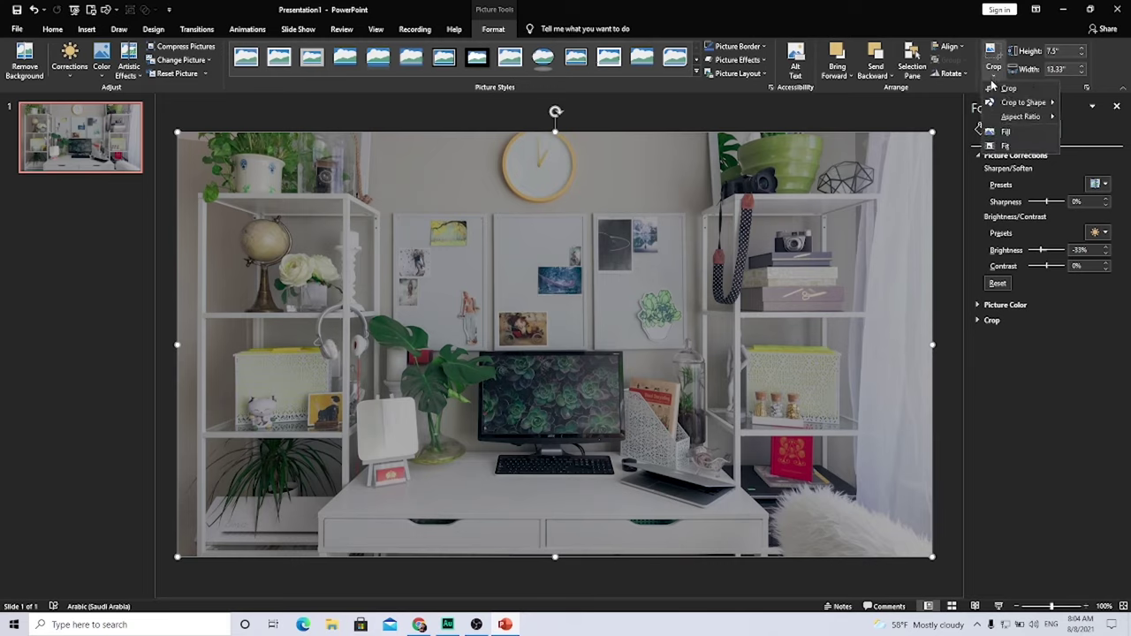
{"action": "left_click", "coordinate": [998, 88]}
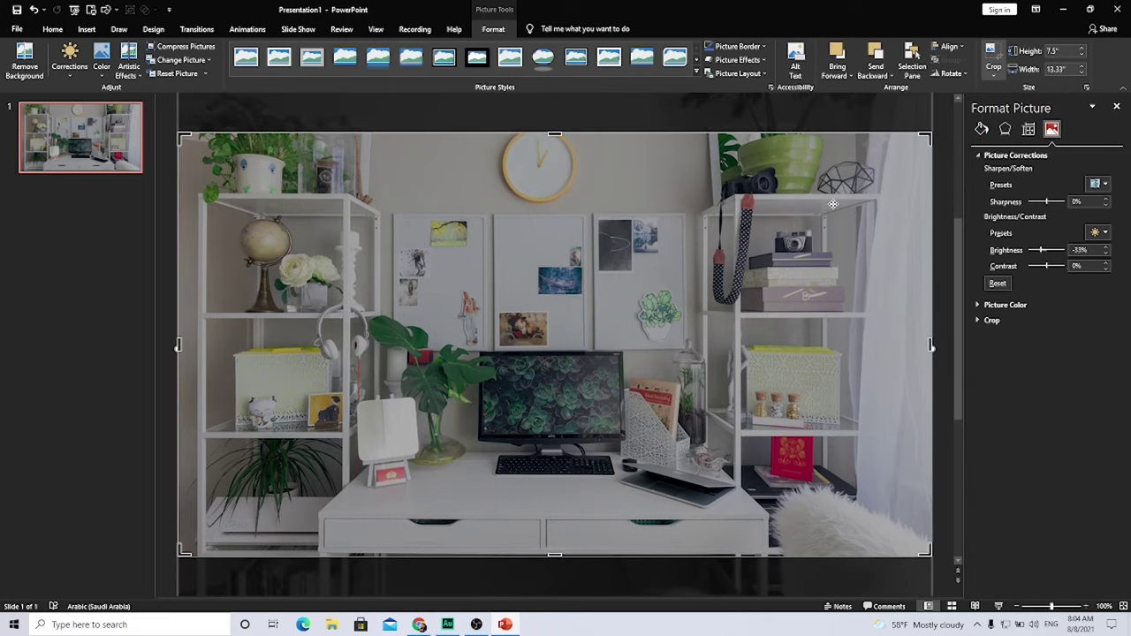
{"action": "left_click_drag", "start_coordinate": [924, 138], "coordinate": [822, 220]}
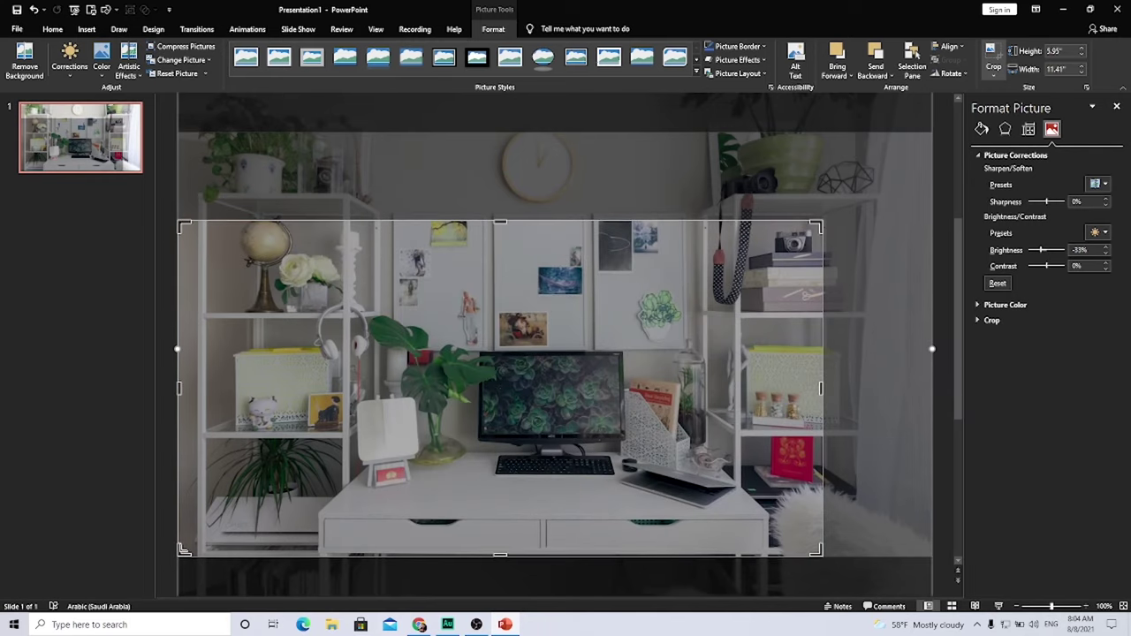
{"action": "left_click_drag", "start_coordinate": [183, 549], "coordinate": [766, 267]}
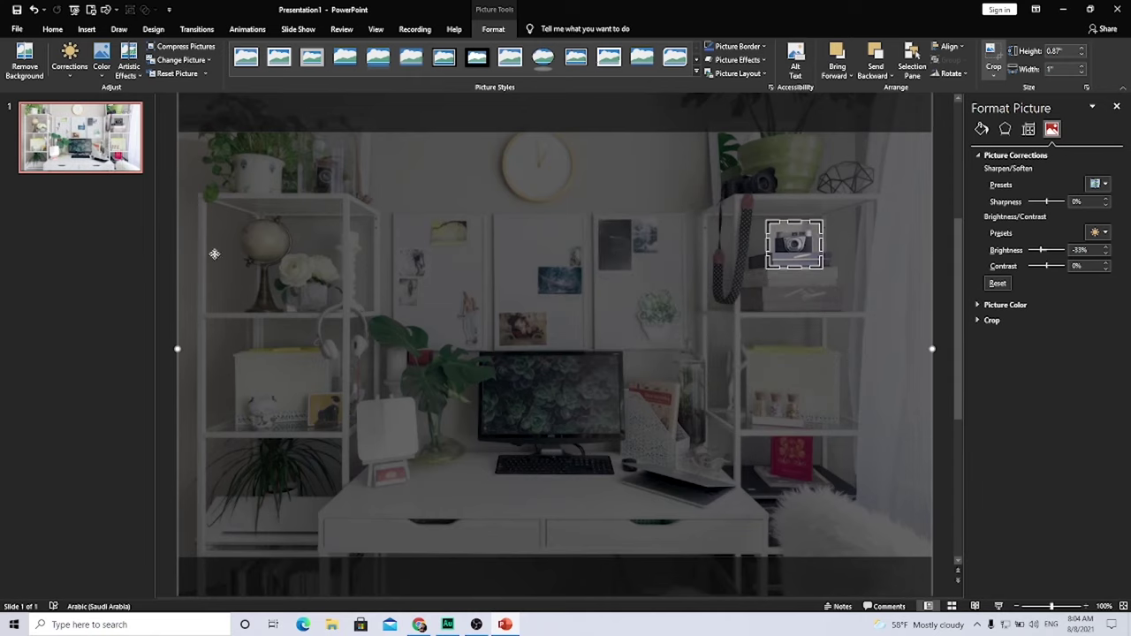
Step: Apply the crop and check the darkened patch lines up over the camera
{"action": "left_click", "coordinate": [158, 254]}
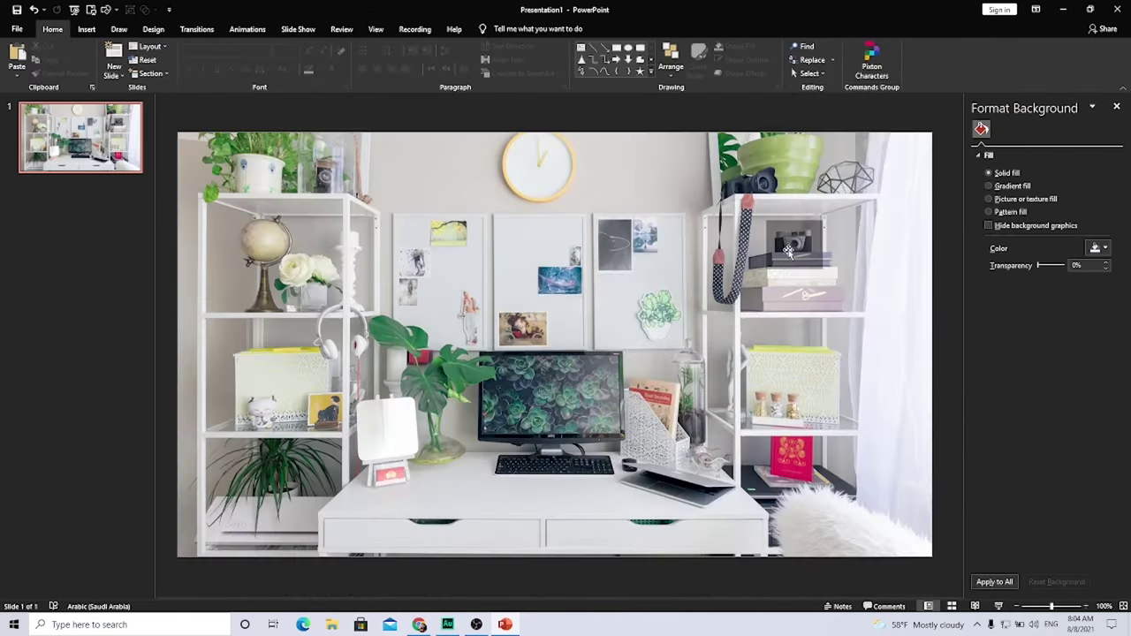
{"action": "left_click_drag", "start_coordinate": [773, 217], "coordinate": [801, 235]}
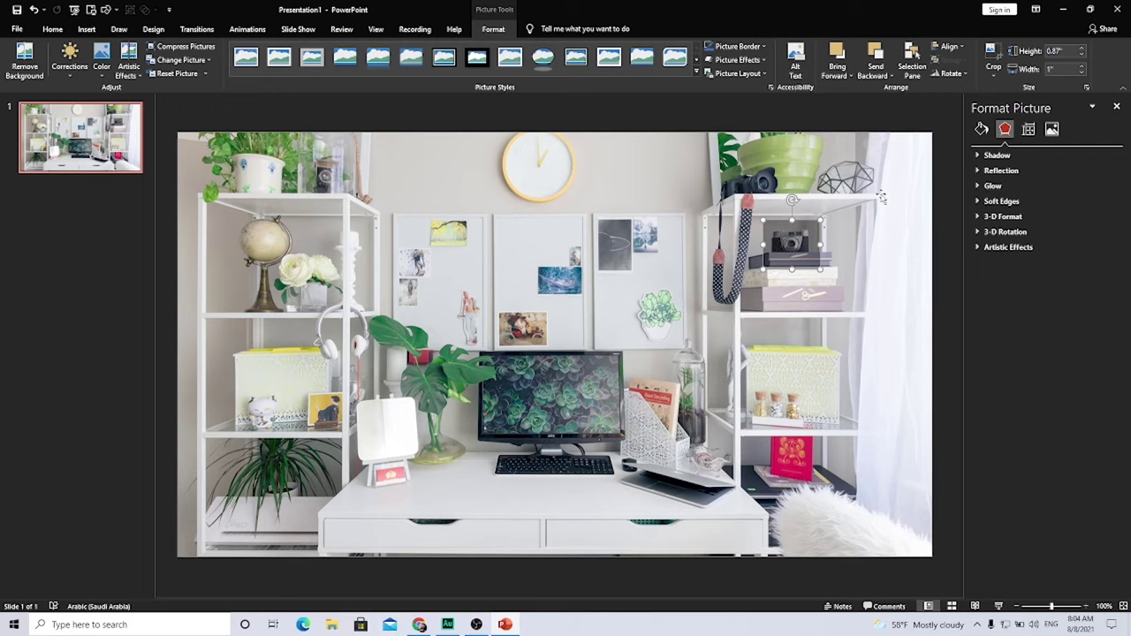
{"action": "left_click", "coordinate": [991, 76]}
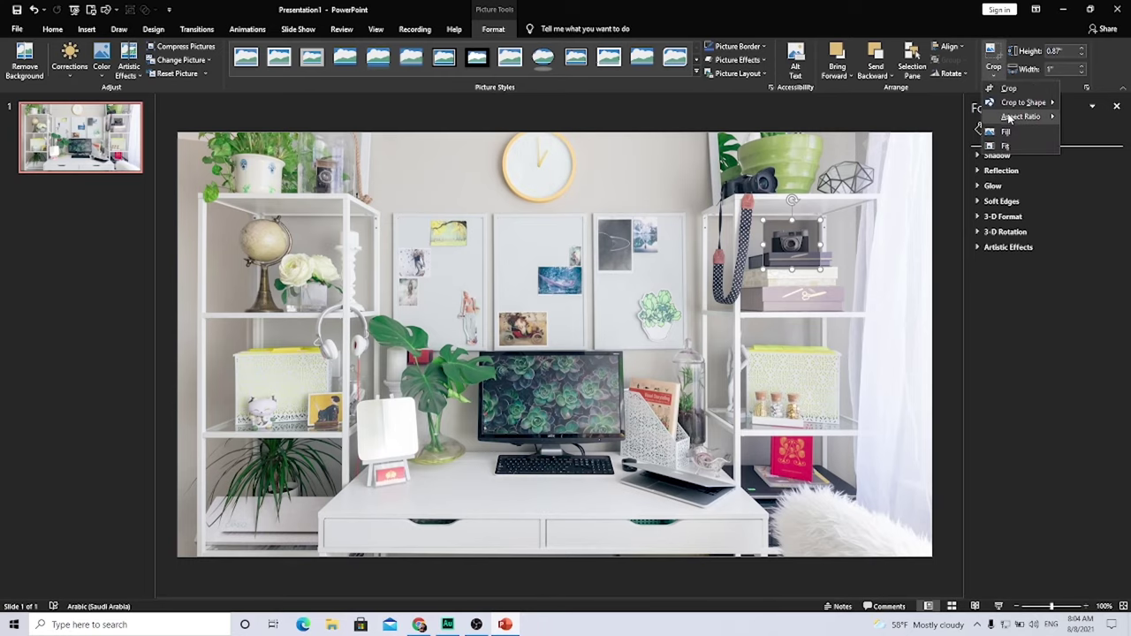
Step: Crop the camera patch to a 1:1 square, 0.87" on each side
{"action": "mouse_move", "coordinate": [1012, 117]}
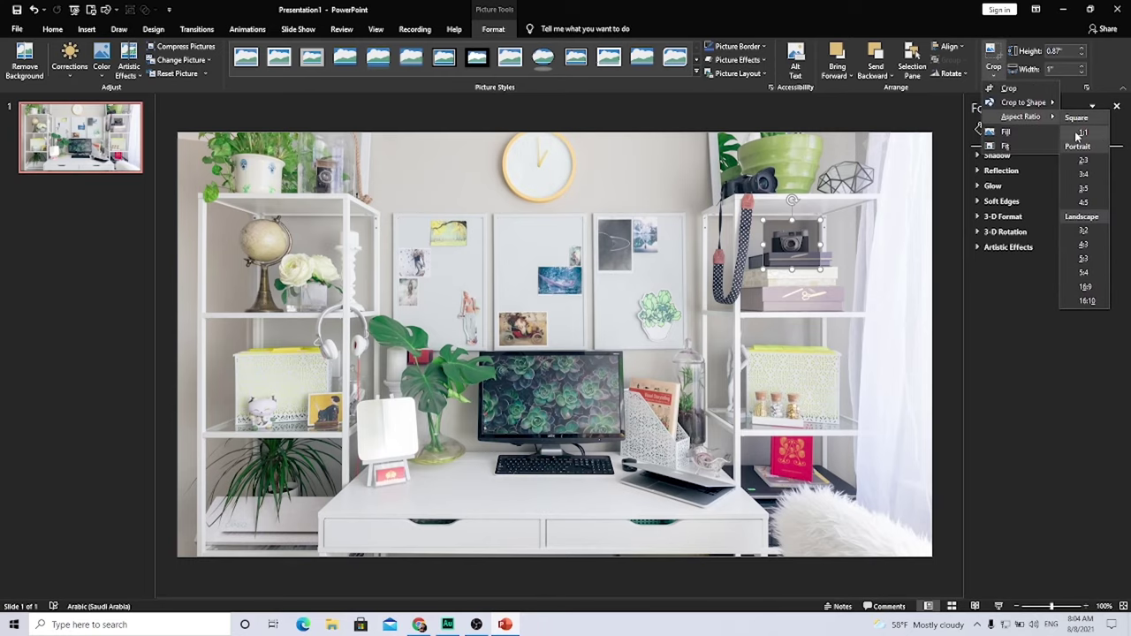
{"action": "left_click", "coordinate": [1078, 133]}
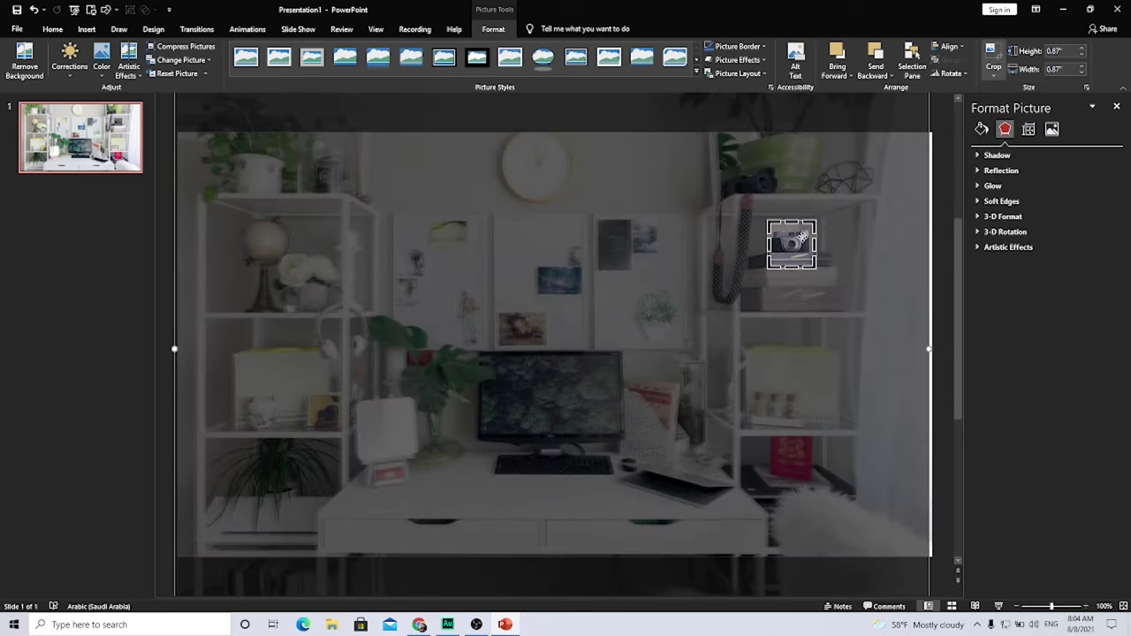
{"action": "left_click", "coordinate": [164, 267]}
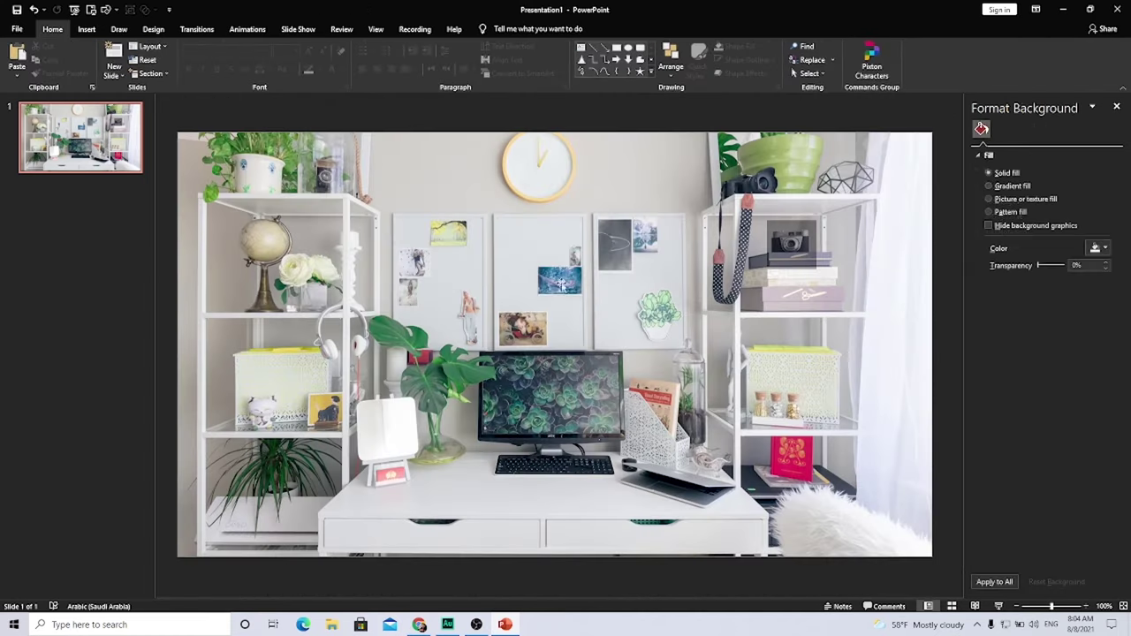
{"action": "left_click", "coordinate": [800, 246]}
{"action": "double_click", "coordinate": [794, 239]}
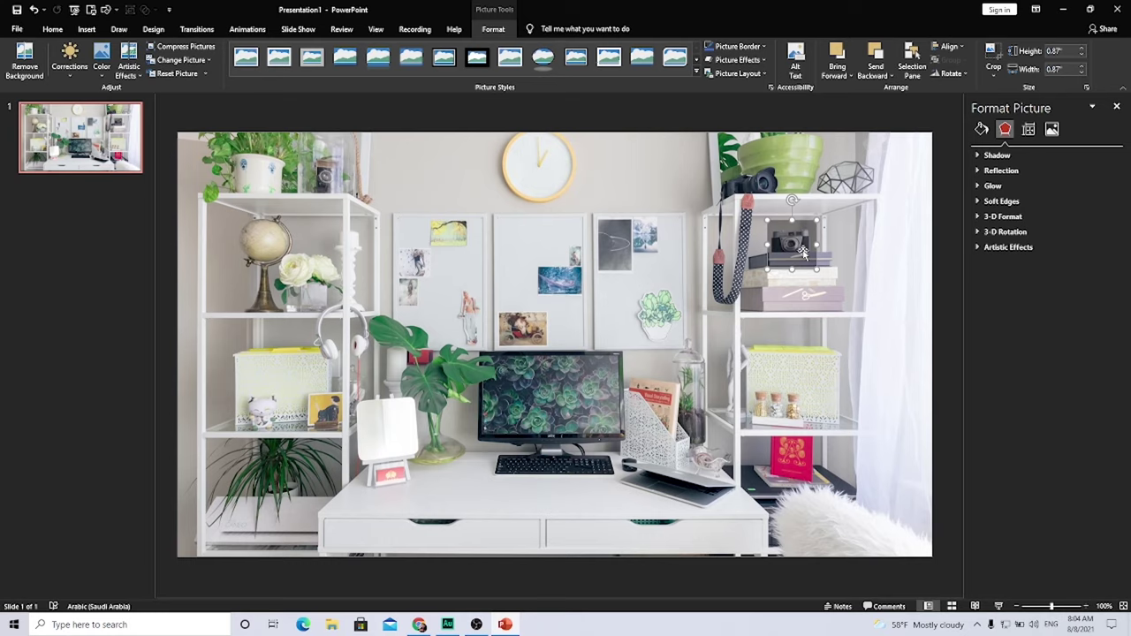
Step: Crop the square camera patch to the Oval shape from Basic Shapes
{"action": "left_click", "coordinate": [990, 78]}
{"action": "mouse_move", "coordinate": [999, 105]}
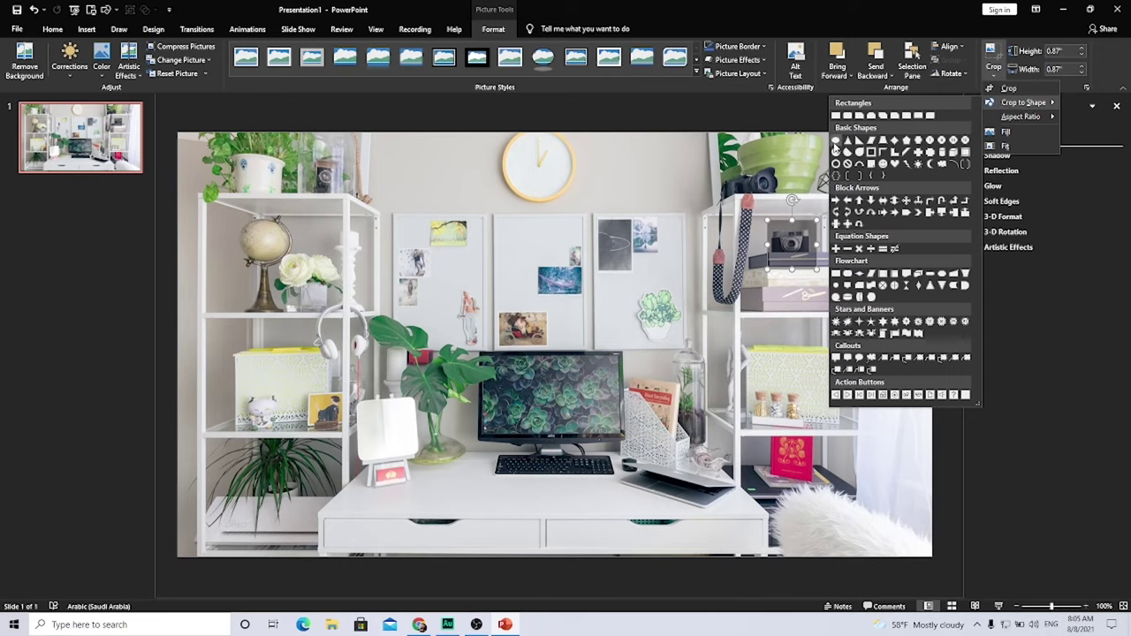
{"action": "left_click", "coordinate": [835, 141]}
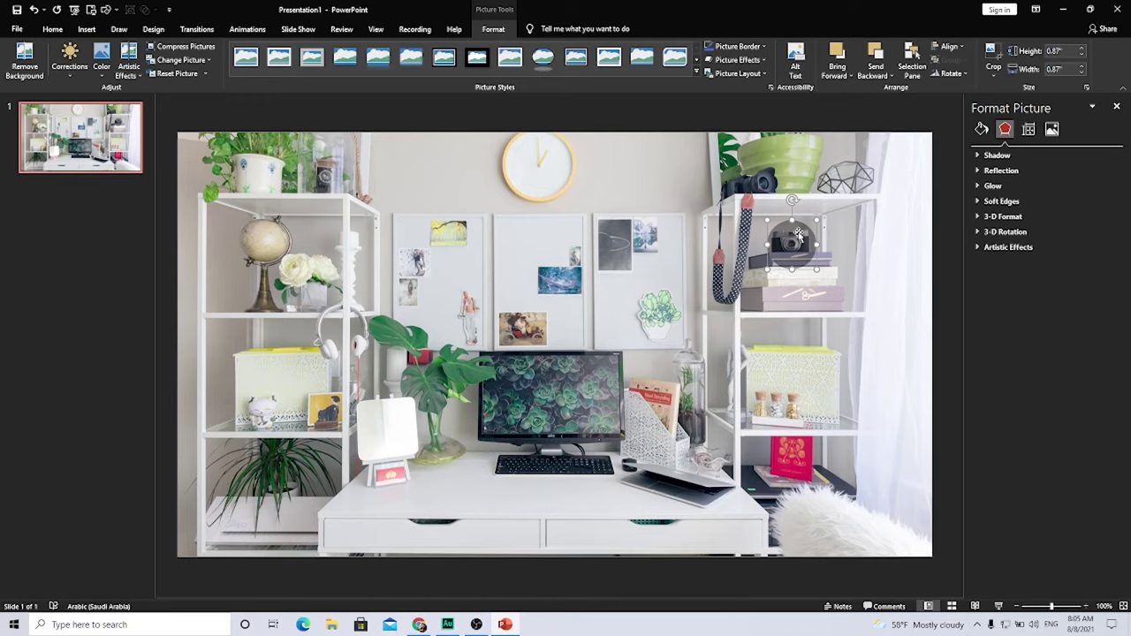
{"action": "left_click", "coordinate": [717, 106]}
{"action": "left_click", "coordinate": [792, 246]}
Step: Enlarge the camera circle to 1.79 inches and move it left over the camera
{"action": "left_click", "coordinate": [760, 274]}
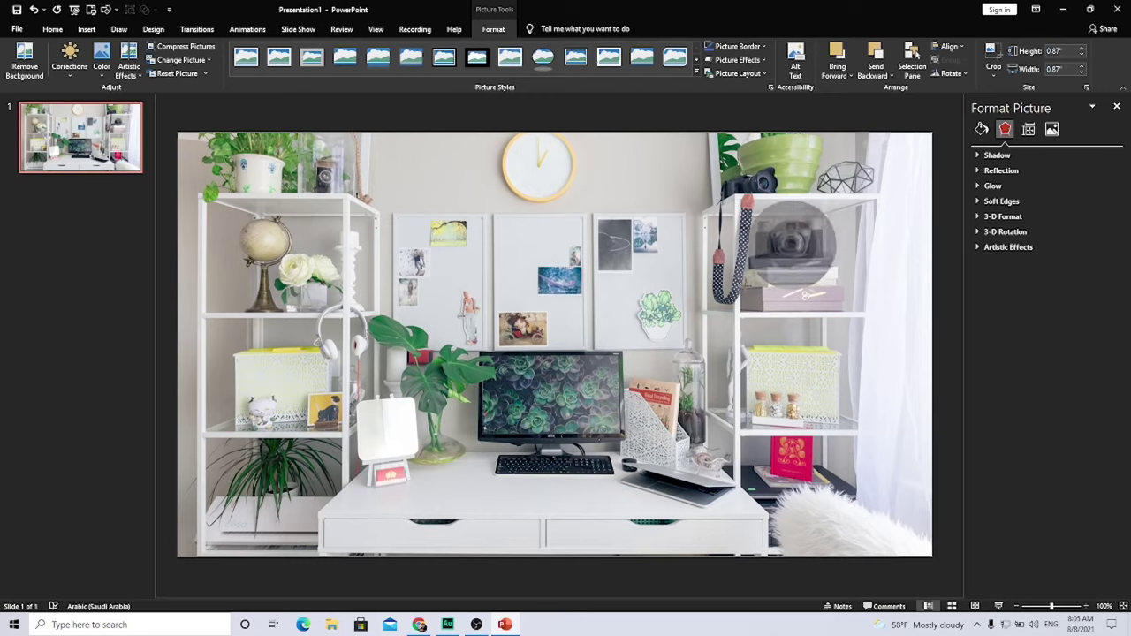
{"action": "left_click_drag", "start_coordinate": [760, 274], "coordinate": [740, 297]}
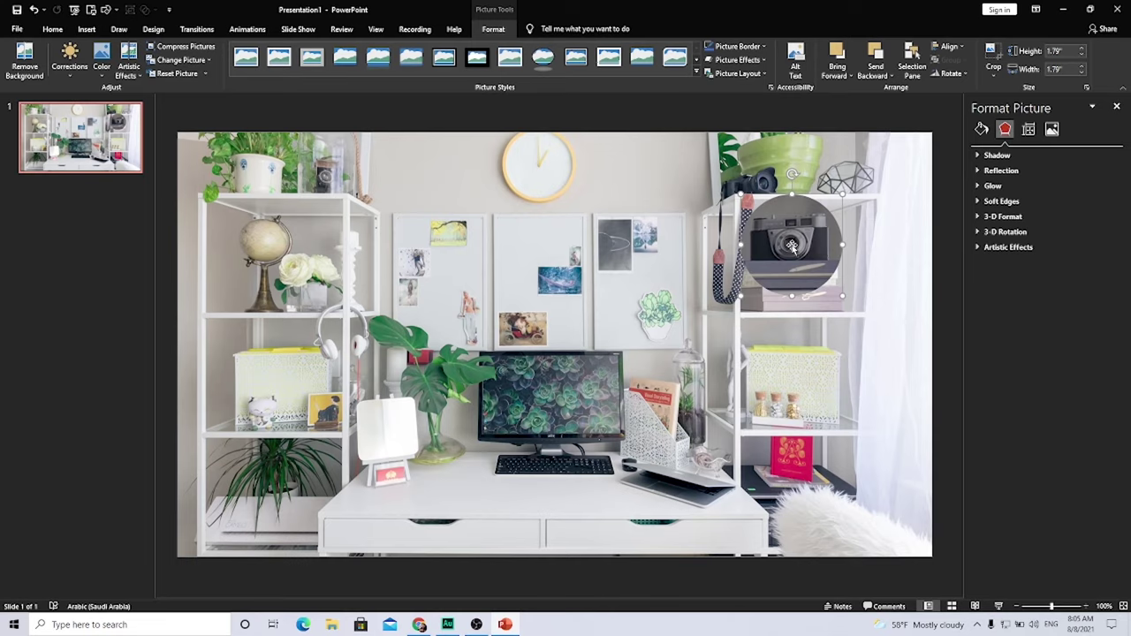
{"action": "mouse_move", "coordinate": [794, 248]}
{"action": "left_mouse_down"}
{"action": "mouse_move", "coordinate": [702, 250]}
{"action": "mouse_move", "coordinate": [806, 248]}
{"action": "left_mouse_up"}
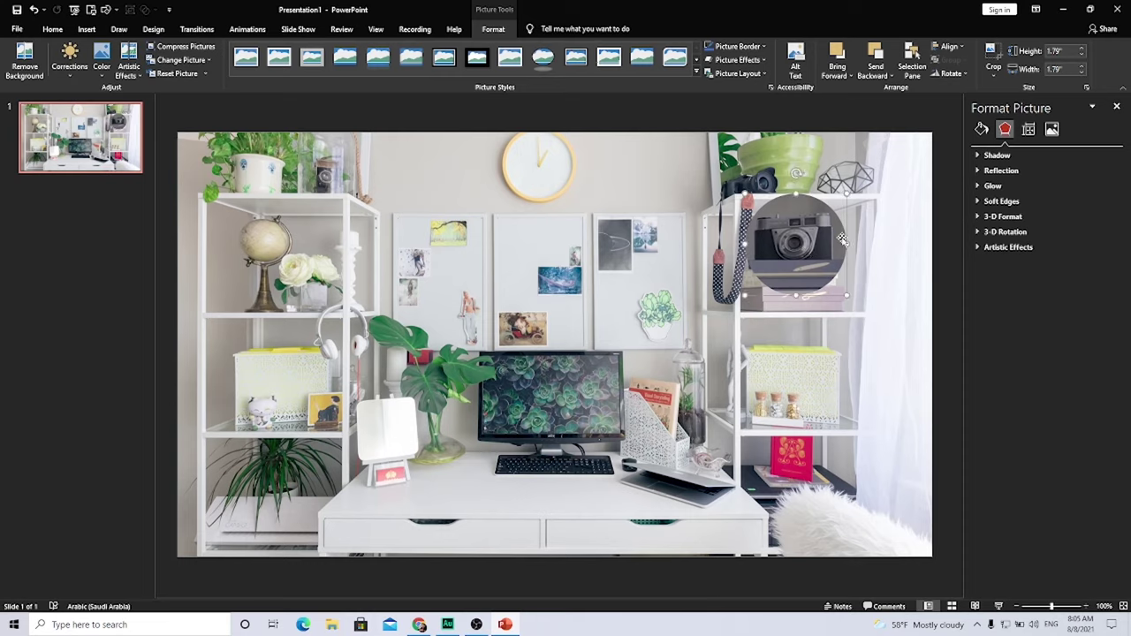
Step: Lower the camera circle's brightness to -27% in Picture Corrections
{"action": "left_click", "coordinate": [1052, 130]}
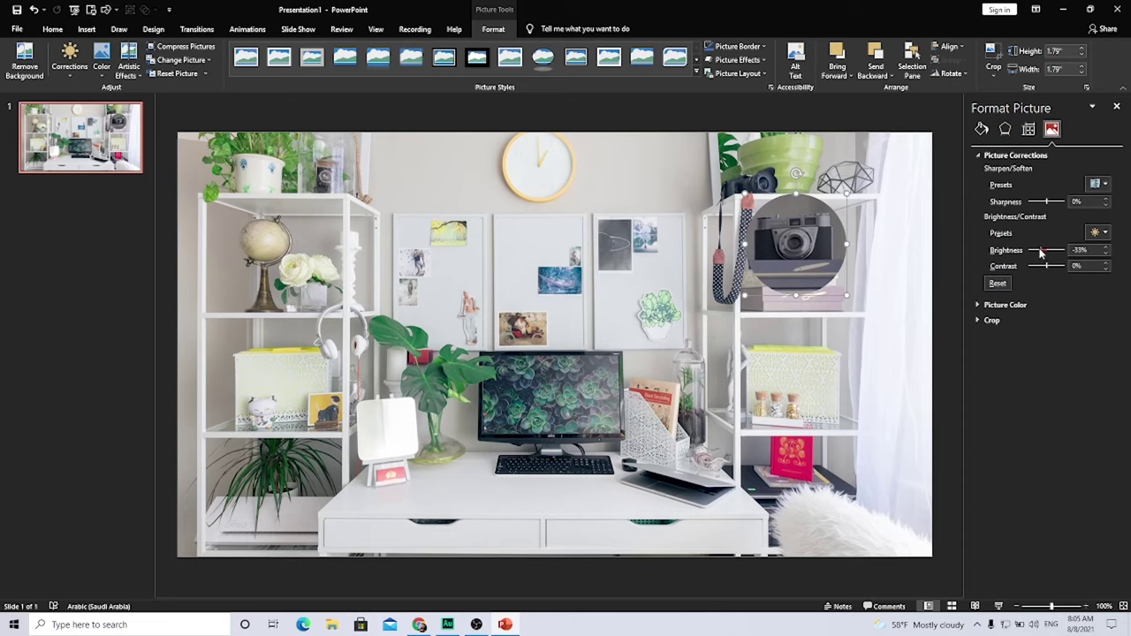
{"action": "left_click_drag", "start_coordinate": [1040, 253], "coordinate": [1041, 250]}
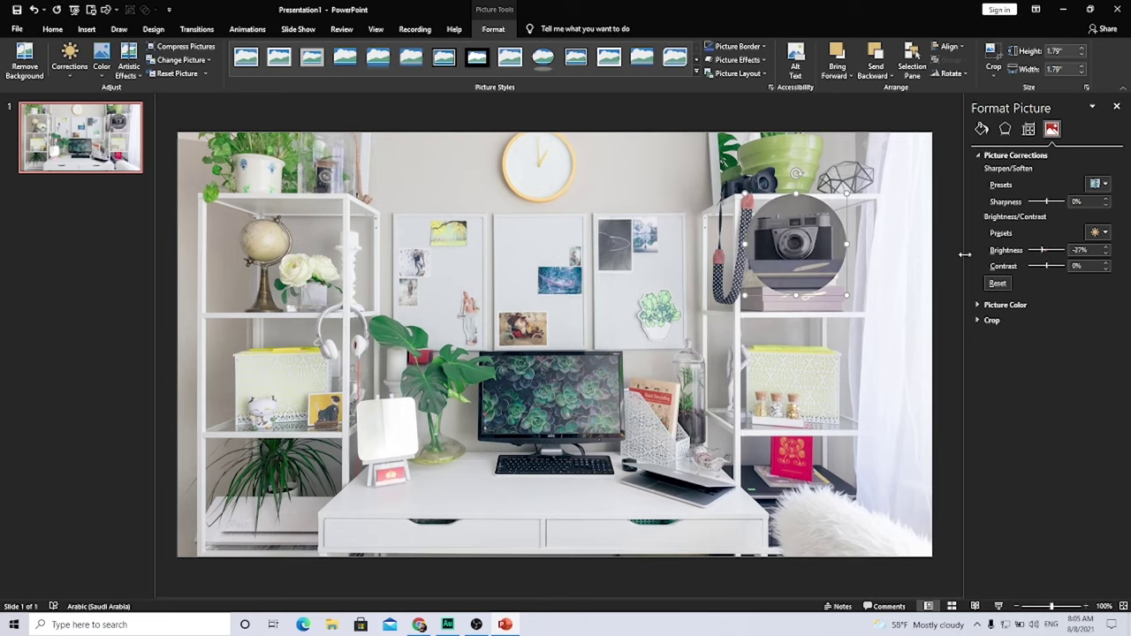
{"action": "left_click", "coordinate": [1005, 130]}
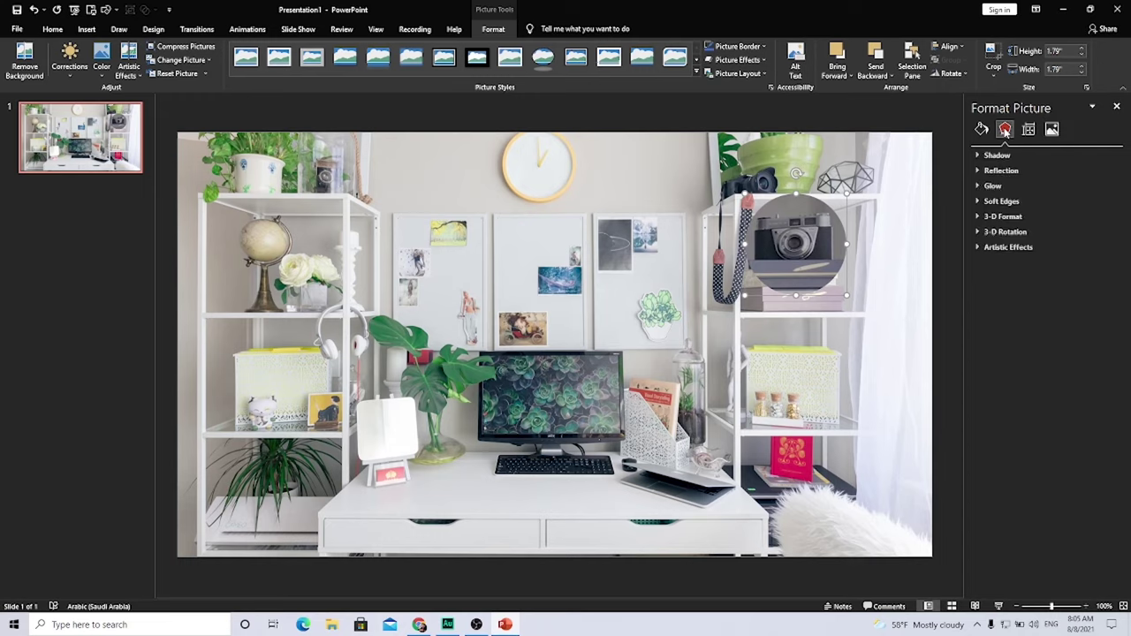
Step: Fine-tune the camera circle's position over the camera
{"action": "left_click", "coordinate": [981, 219]}
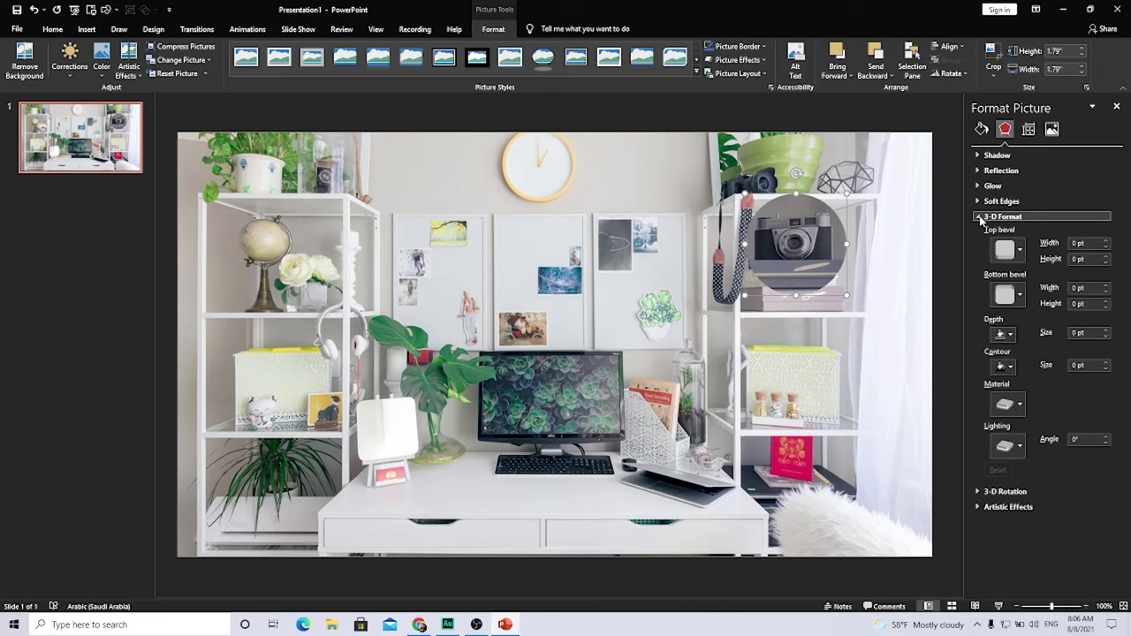
{"action": "scroll", "coordinate": [805, 243], "scroll_direction": "up", "scroll_amount": 10}
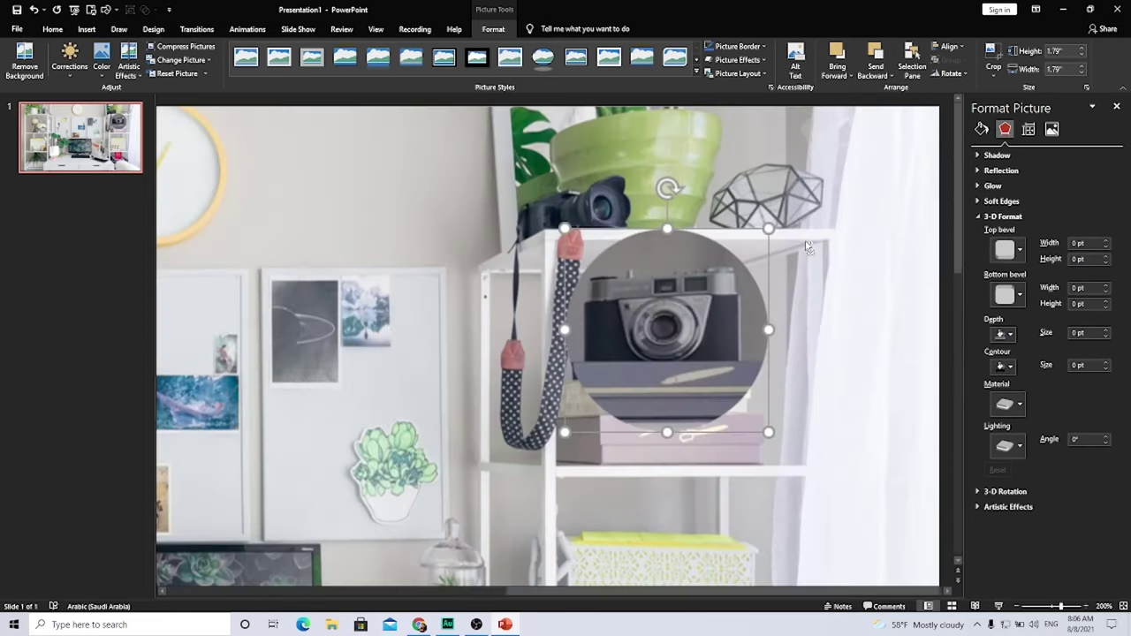
{"action": "left_click_drag", "start_coordinate": [587, 269], "coordinate": [724, 247]}
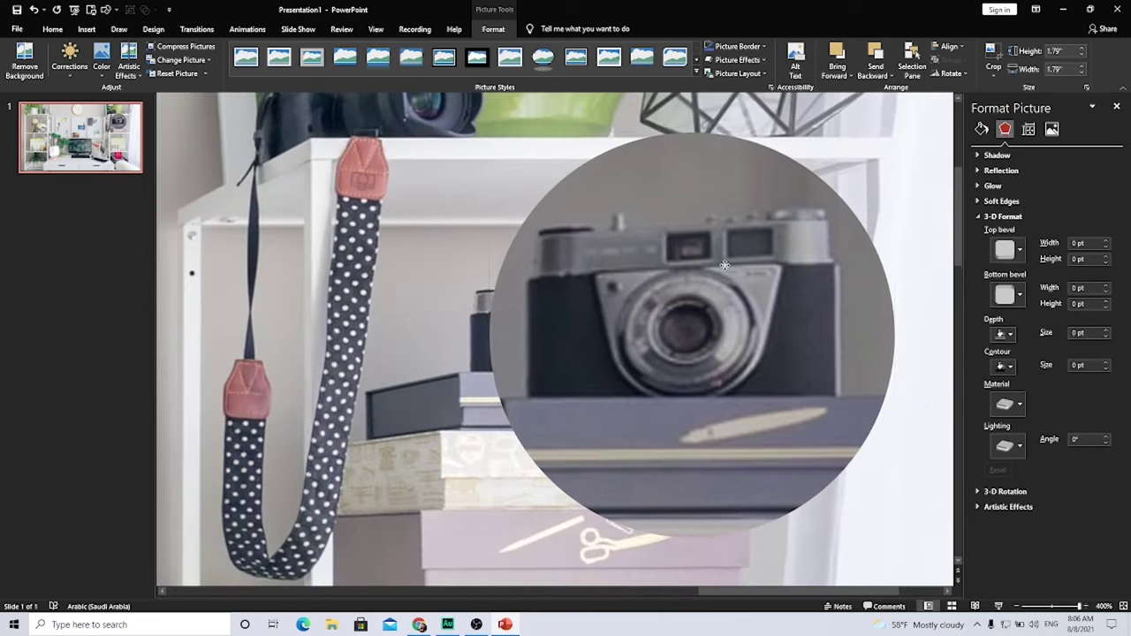
{"action": "left_click_drag", "start_coordinate": [706, 338], "coordinate": [662, 316]}
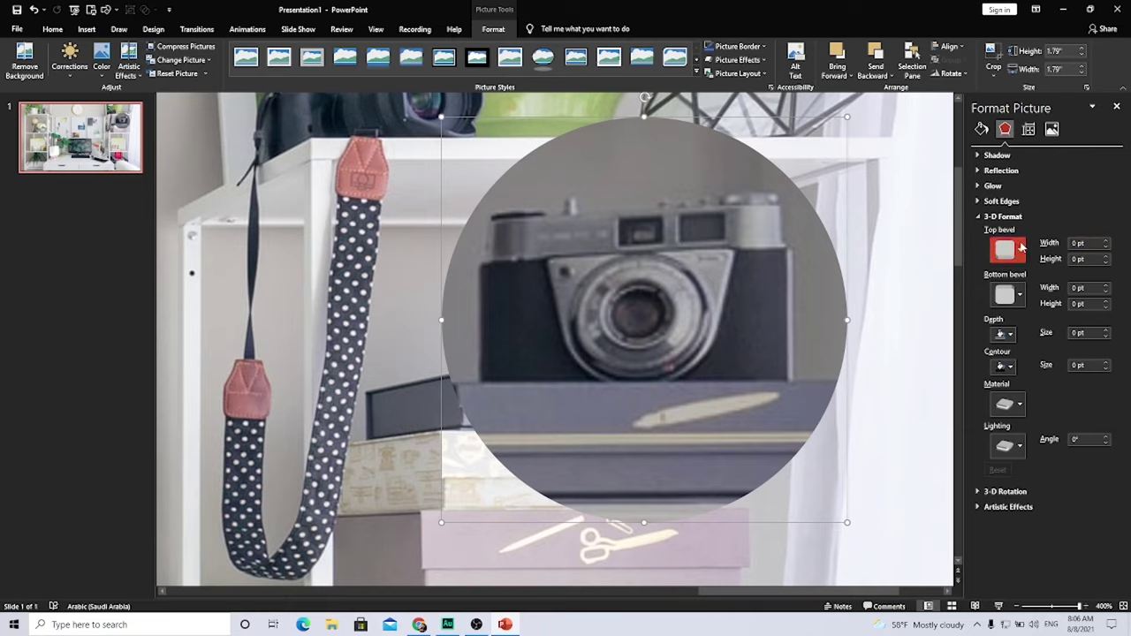
Step: Give the circle a top bevel 88 pt wide and 44 pt high
{"action": "left_click", "coordinate": [1105, 240]}
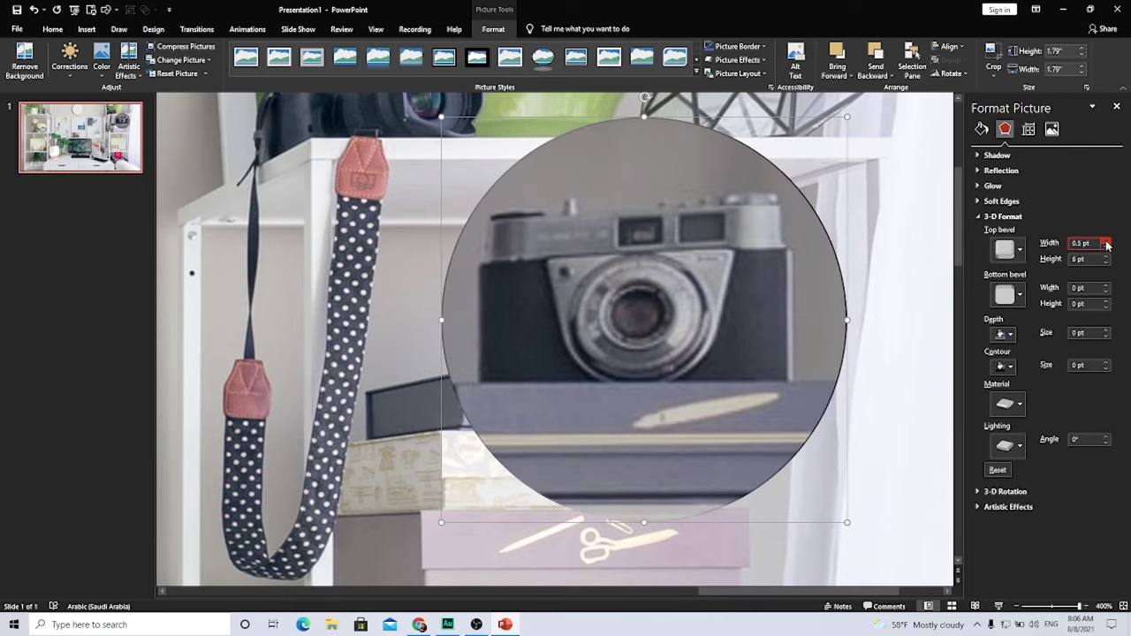
{"action": "left_click", "coordinate": [1105, 240]}
{"action": "left_click", "coordinate": [1105, 240]}
{"action": "left_click_drag", "start_coordinate": [1105, 241], "coordinate": [1106, 257]}
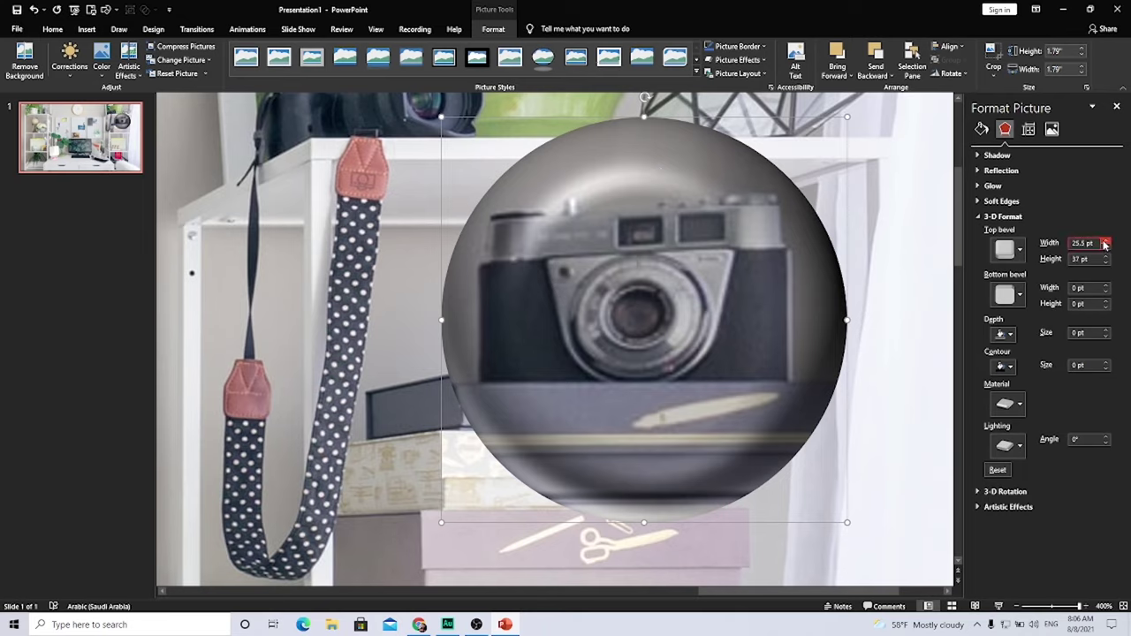
{"action": "mouse_move", "coordinate": [1103, 243]}
{"action": "left_mouse_down"}
{"action": "mouse_move", "coordinate": [1106, 258]}
{"action": "mouse_move", "coordinate": [1105, 243]}
{"action": "left_mouse_up"}
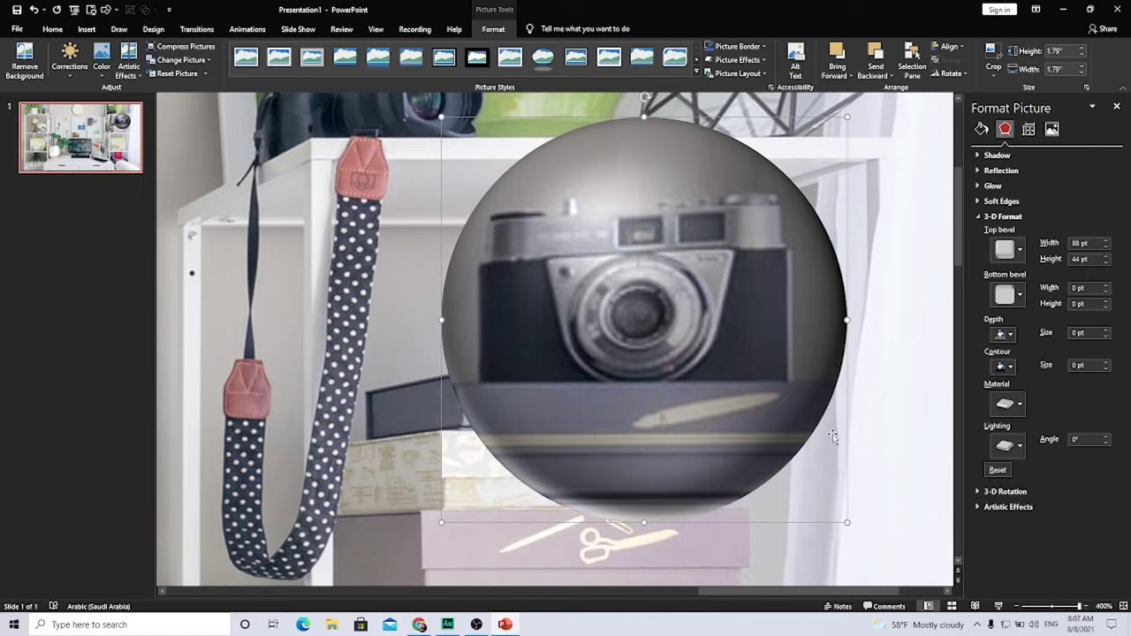
Step: Apply a glossy standard 3-D material to the camera circle
{"action": "left_click", "coordinate": [1005, 404]}
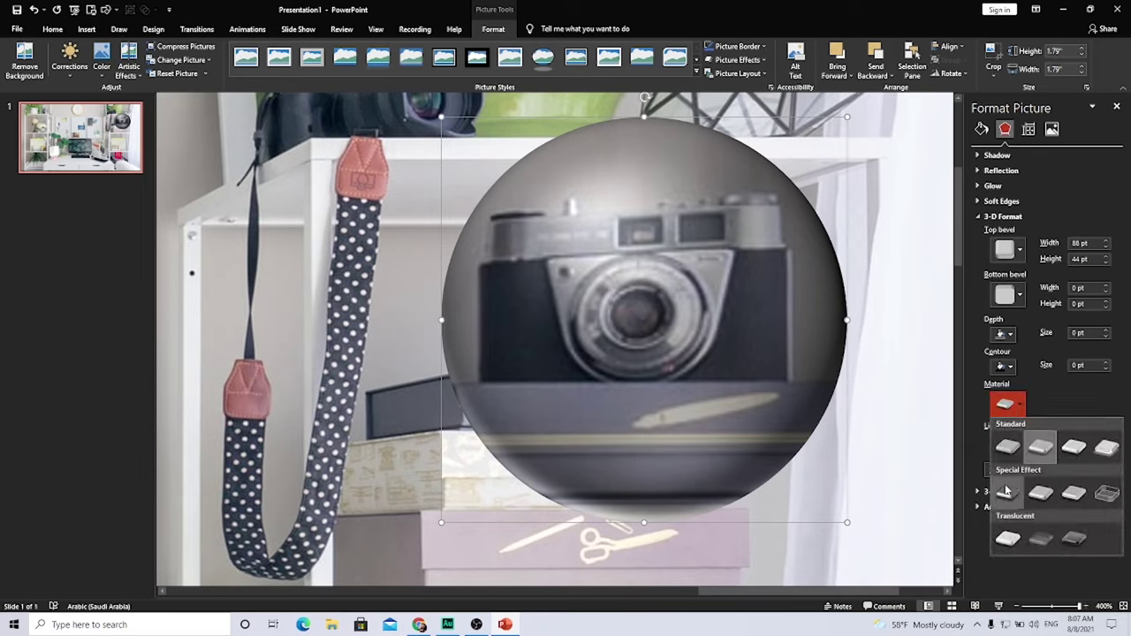
{"action": "left_click", "coordinate": [1008, 449]}
{"action": "left_click", "coordinate": [1005, 408]}
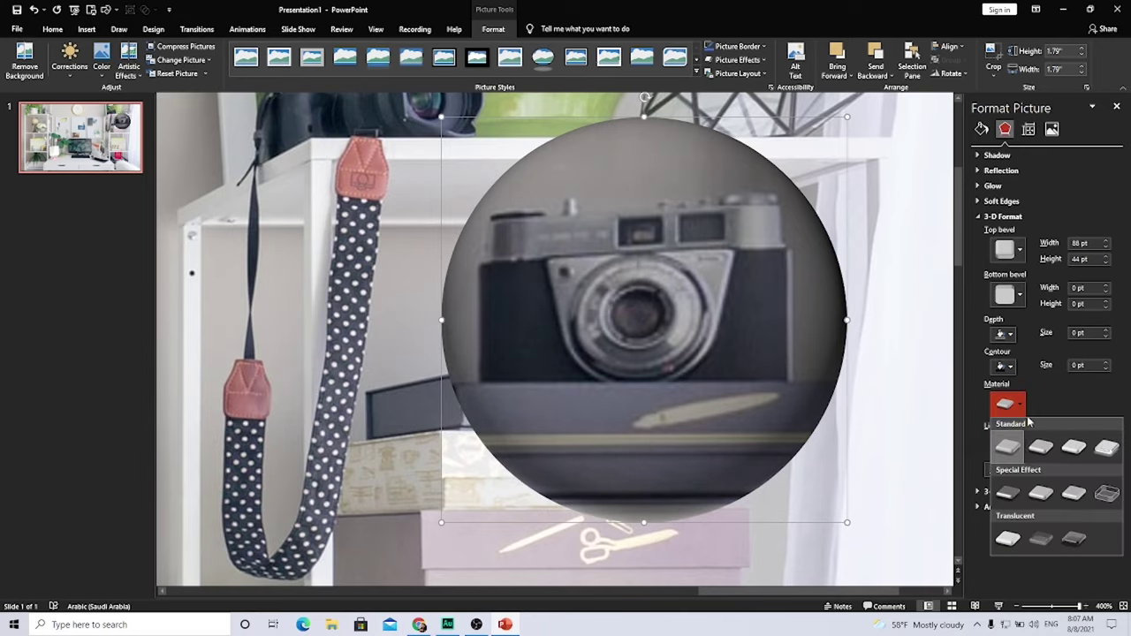
{"action": "left_click", "coordinate": [1073, 447]}
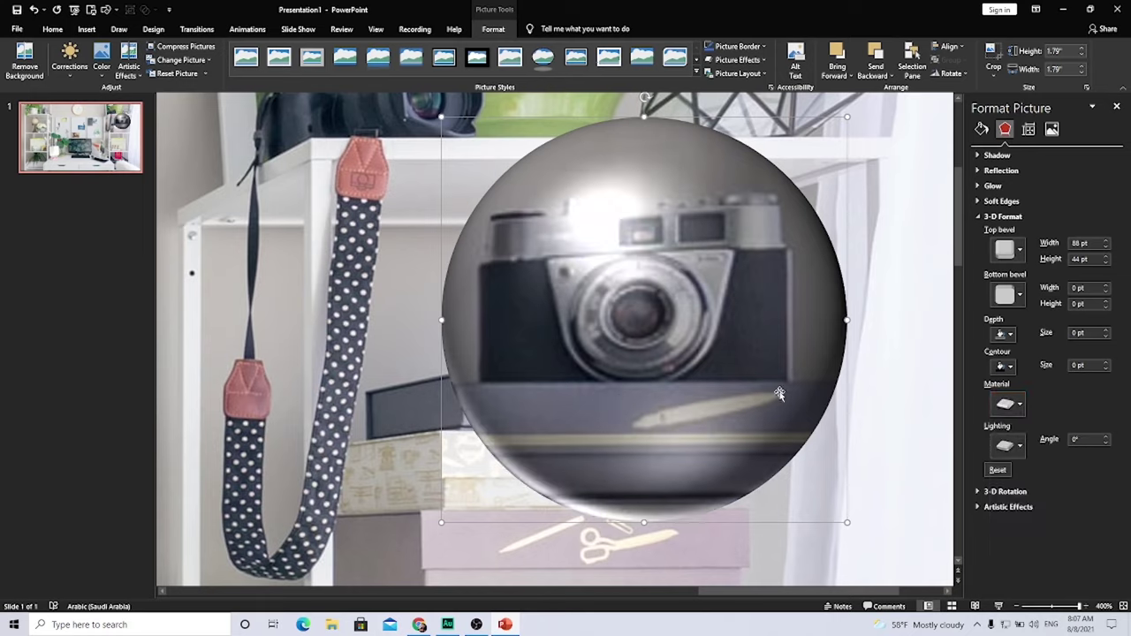
Step: Choose a cool bluish lighting preset for the circle
{"action": "left_click", "coordinate": [1006, 447]}
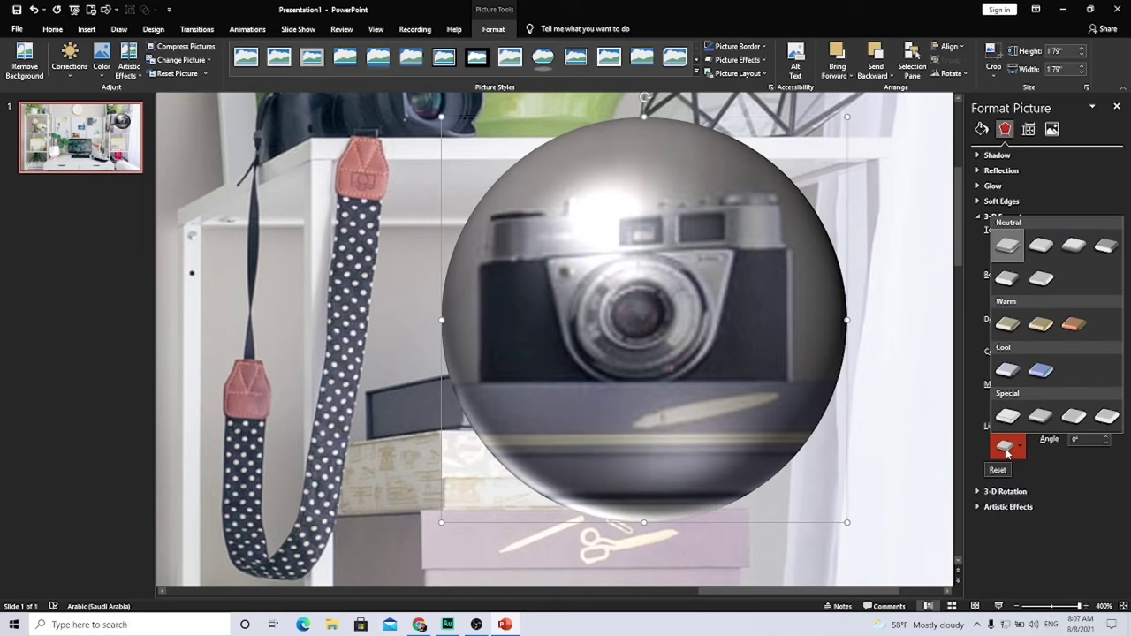
{"action": "left_click", "coordinate": [1037, 246]}
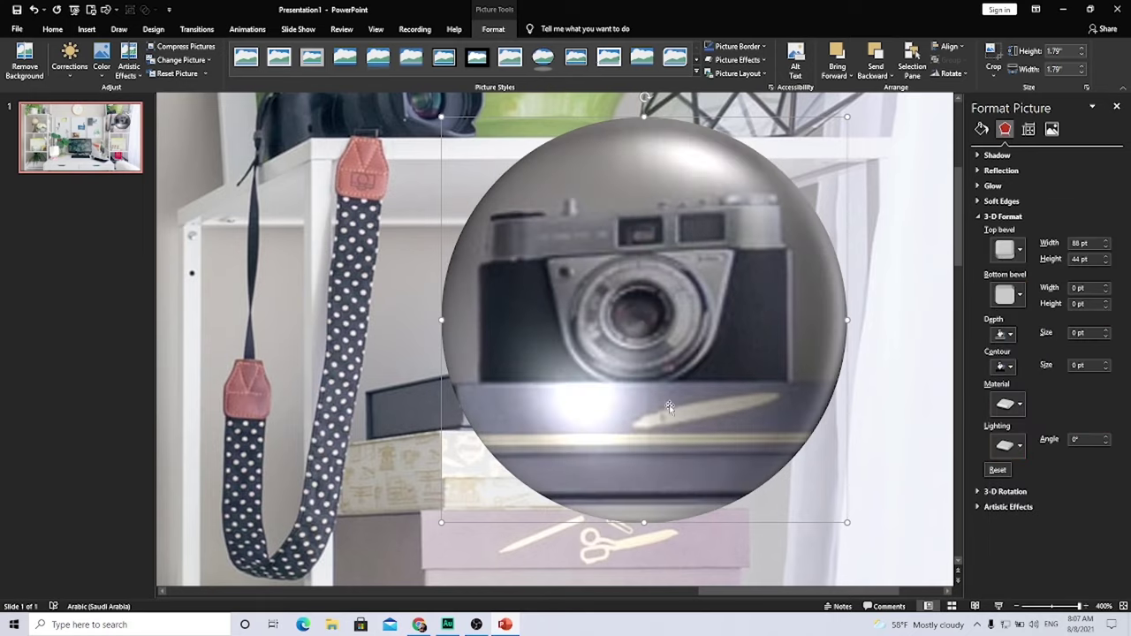
{"action": "left_click", "coordinate": [1004, 446]}
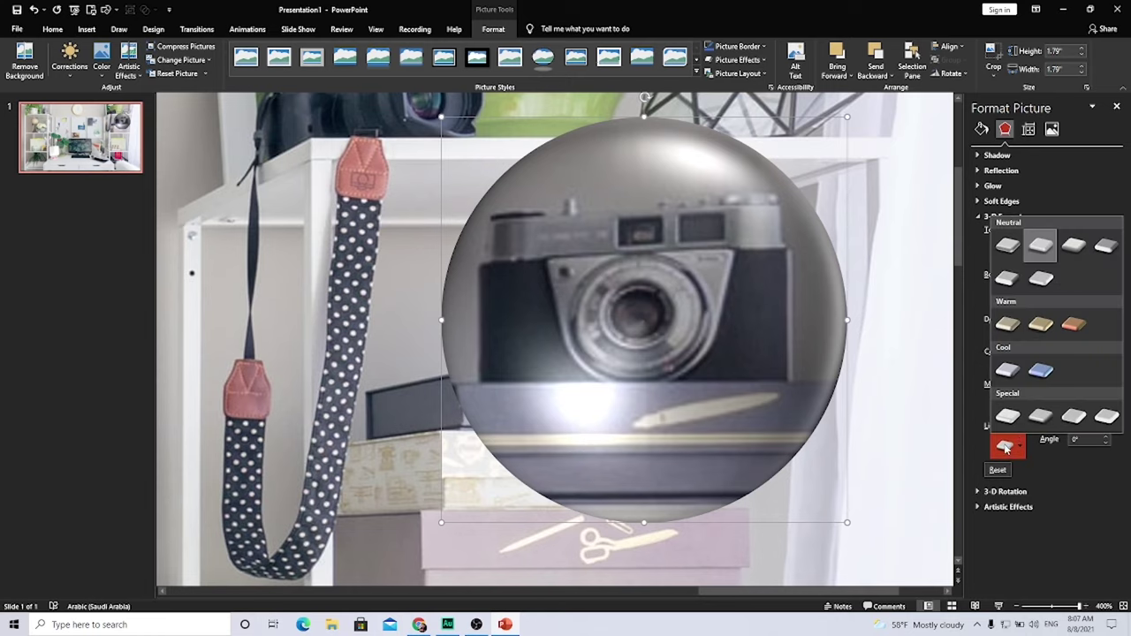
{"action": "left_click", "coordinate": [1015, 325]}
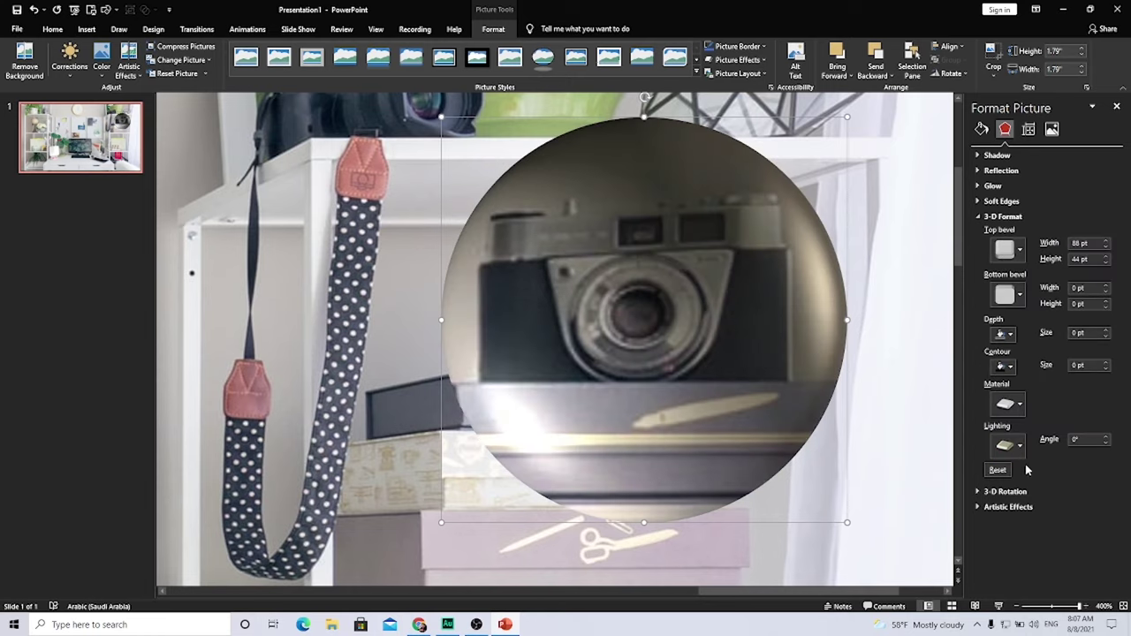
{"action": "left_click", "coordinate": [1007, 446]}
{"action": "left_click", "coordinate": [1040, 368]}
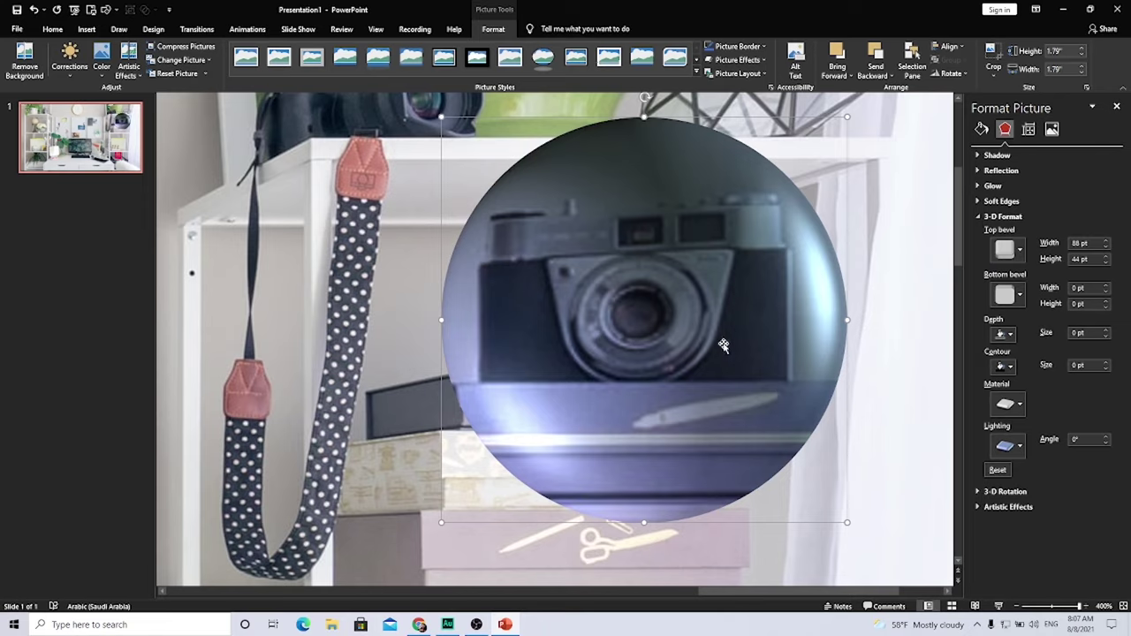
Step: Rotate the circle's lighting angle to 70°
{"action": "left_click", "coordinate": [1105, 436]}
{"action": "left_click", "coordinate": [1104, 437]}
{"action": "left_click", "coordinate": [1104, 438]}
{"action": "left_click", "coordinate": [1104, 437]}
{"action": "left_click", "coordinate": [1104, 437]}
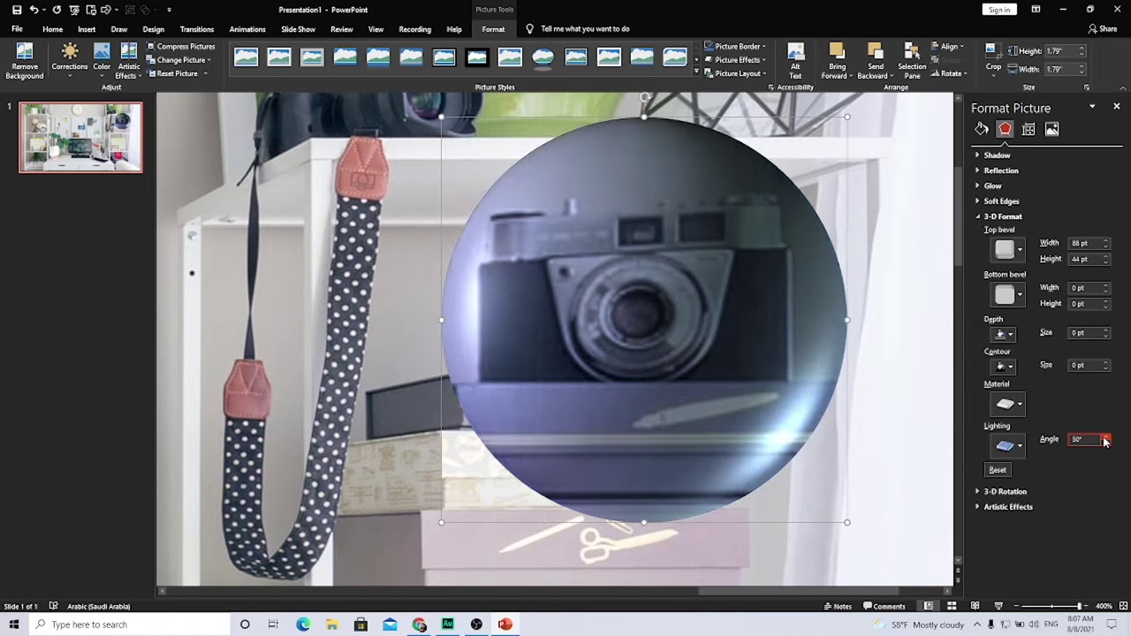
{"action": "left_click", "coordinate": [1105, 437]}
{"action": "left_click", "coordinate": [1104, 437]}
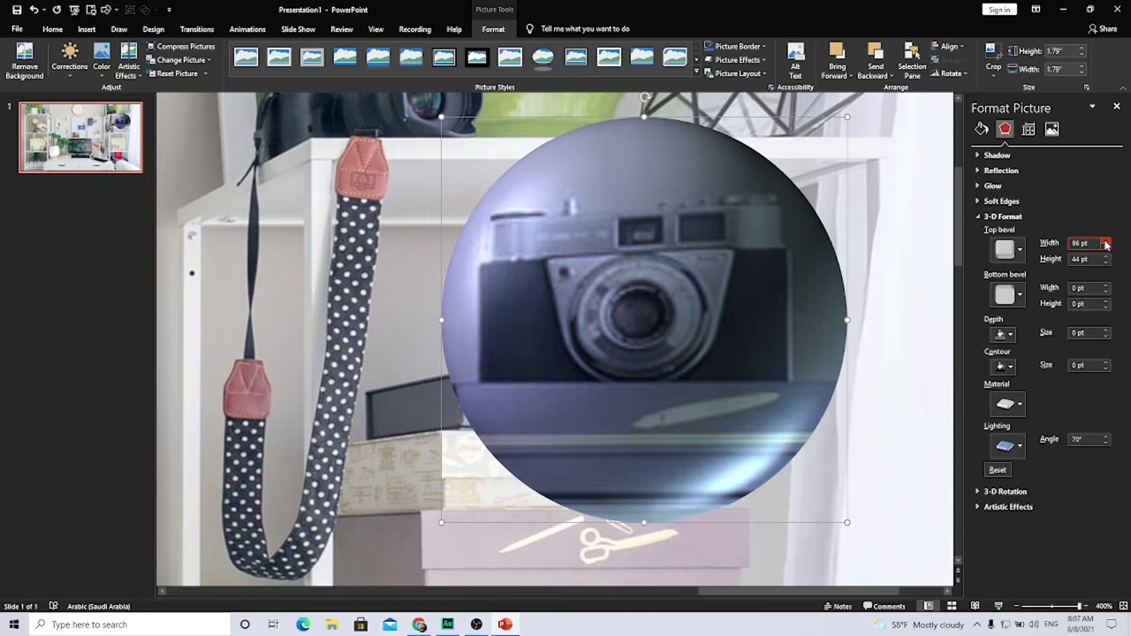
Step: Raise the top bevel height toward 68.5 pt and cut the width to 18 pt
{"action": "left_click", "coordinate": [1106, 242]}
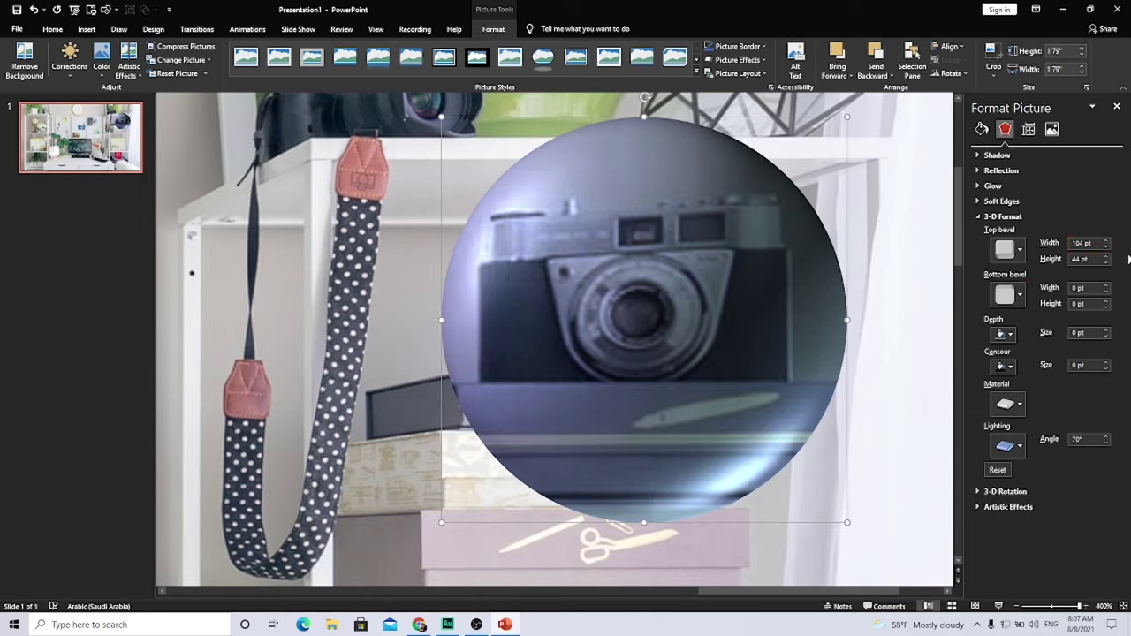
{"action": "left_click_drag", "start_coordinate": [1106, 256], "coordinate": [1106, 258]}
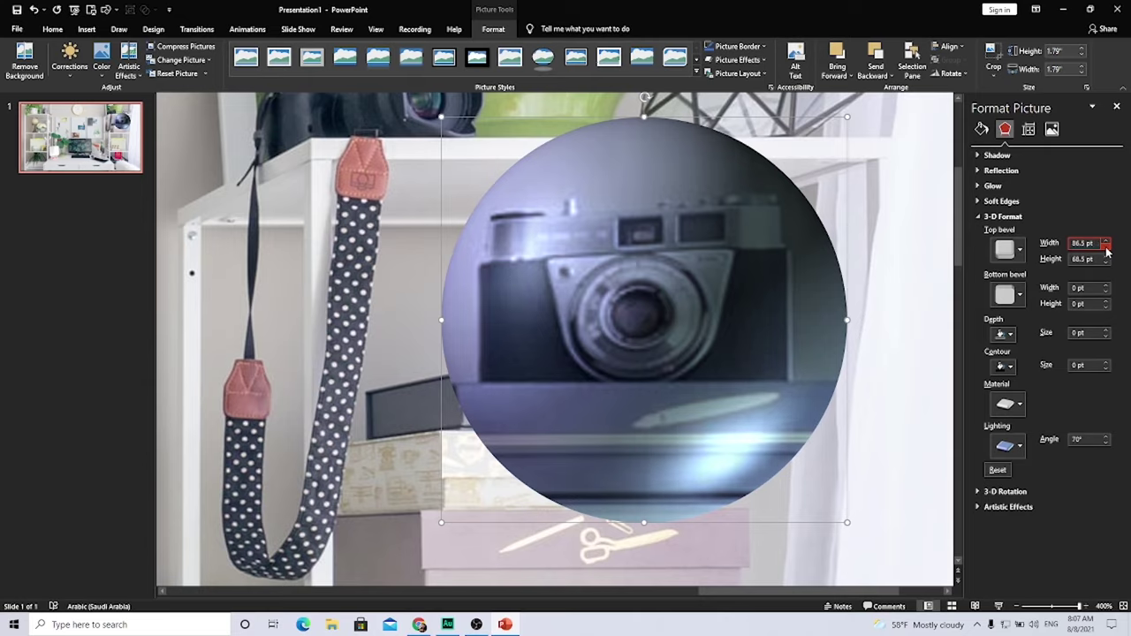
{"action": "left_click", "coordinate": [1106, 247]}
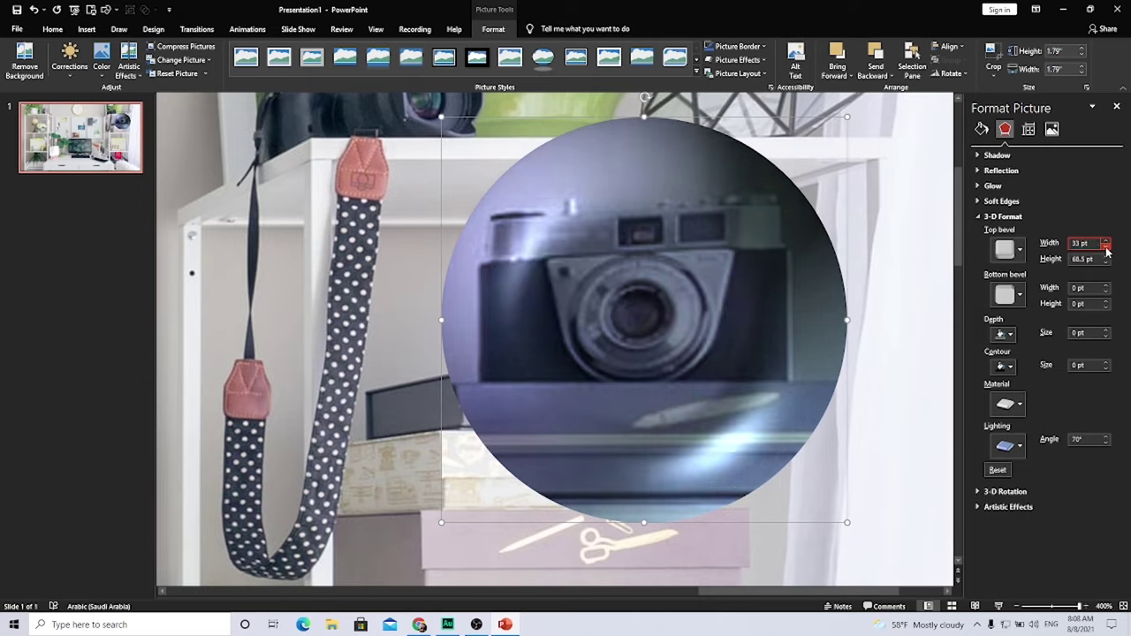
{"action": "left_click", "coordinate": [1105, 248]}
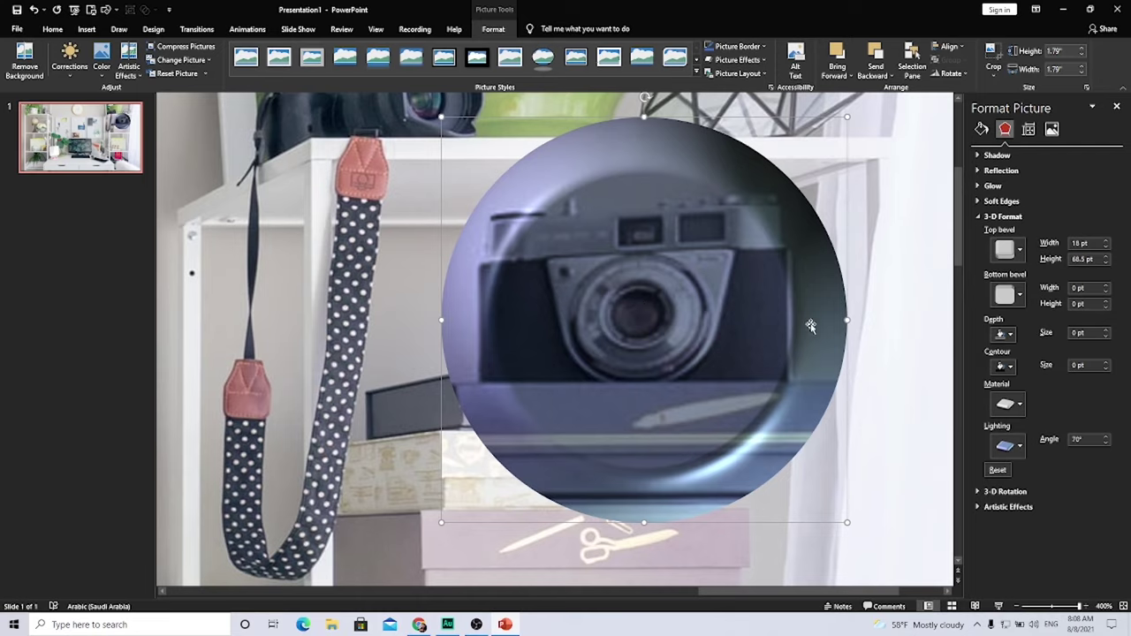
Step: Widen the top bevel back up step by step toward 74 pt
{"action": "left_click", "coordinate": [1105, 239]}
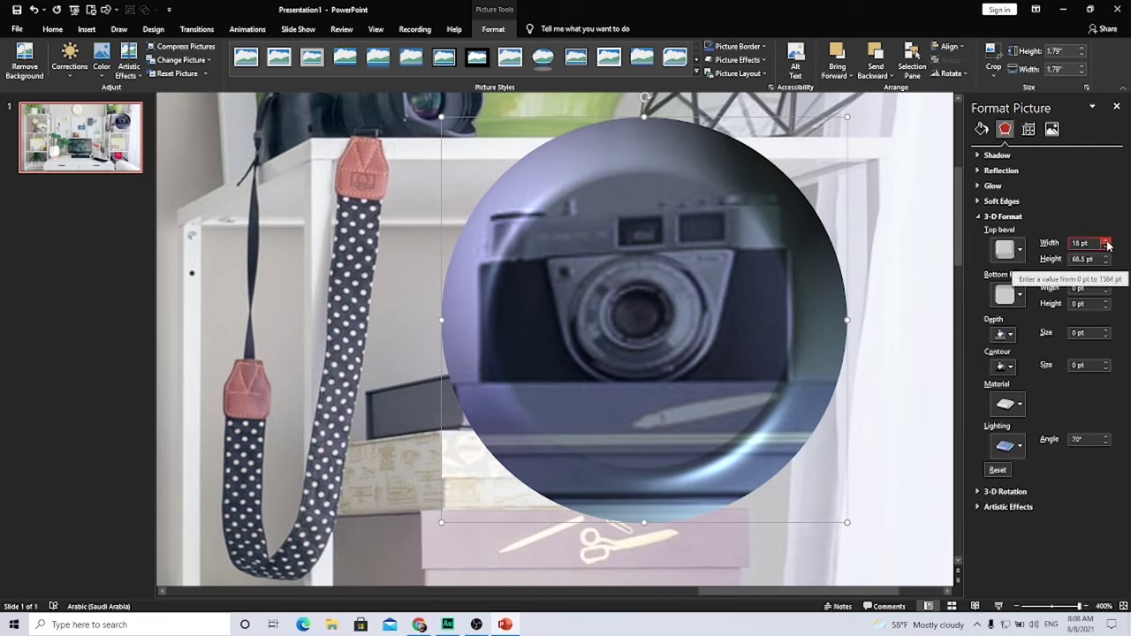
{"action": "left_click", "coordinate": [1105, 239]}
{"action": "left_click", "coordinate": [1105, 240]}
{"action": "left_click", "coordinate": [1105, 239]}
{"action": "left_click", "coordinate": [1105, 239]}
{"action": "left_click", "coordinate": [1105, 239]}
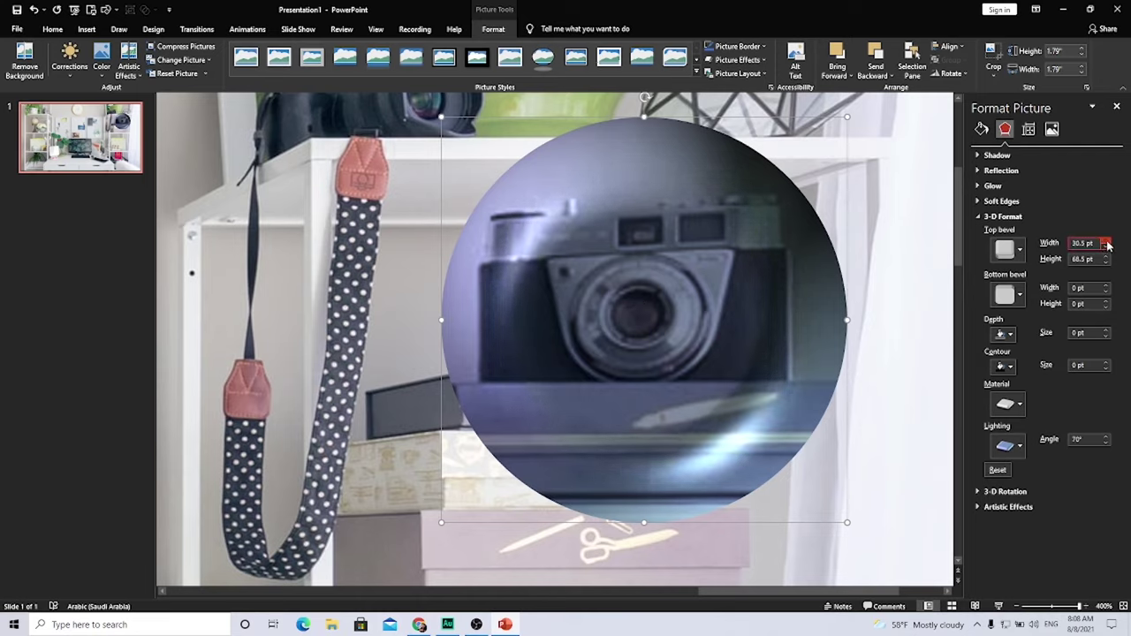
{"action": "left_click", "coordinate": [1105, 239]}
{"action": "left_click", "coordinate": [1105, 239]}
{"action": "left_click", "coordinate": [1106, 240]}
{"action": "left_click", "coordinate": [1105, 240]}
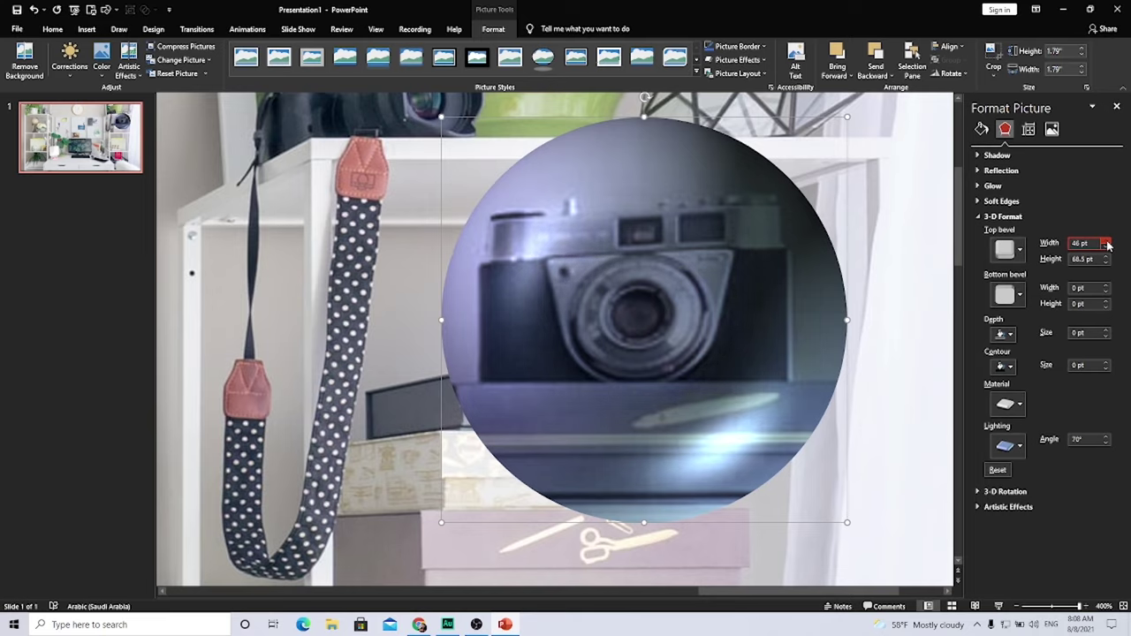
{"action": "left_click", "coordinate": [1106, 241]}
{"action": "left_click", "coordinate": [1105, 240]}
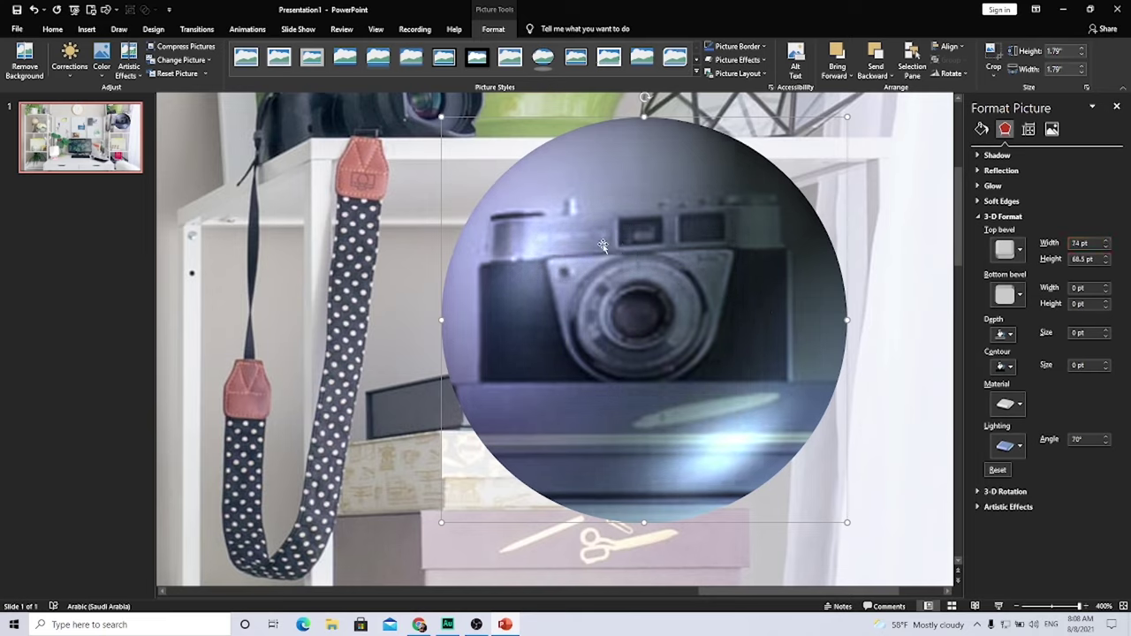
Step: Zoom out and nudge the bevelled circle up-left onto the shelf camera
{"action": "scroll", "coordinate": [723, 401], "scroll_direction": "down", "scroll_amount": 6}
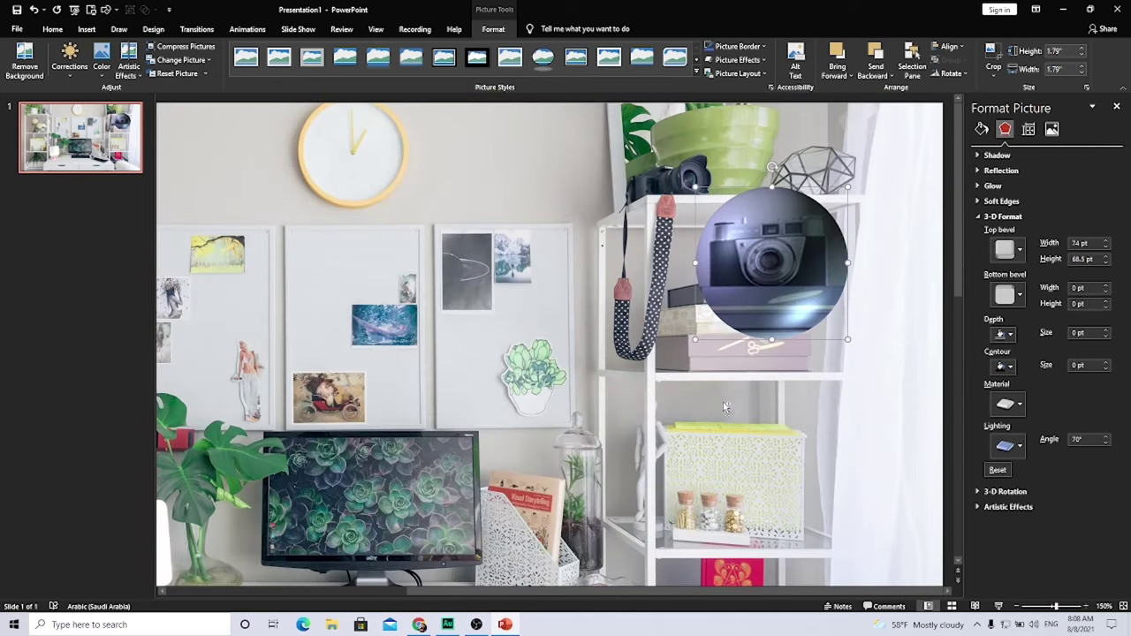
{"action": "scroll", "coordinate": [722, 406], "scroll_direction": "down", "scroll_amount": 2}
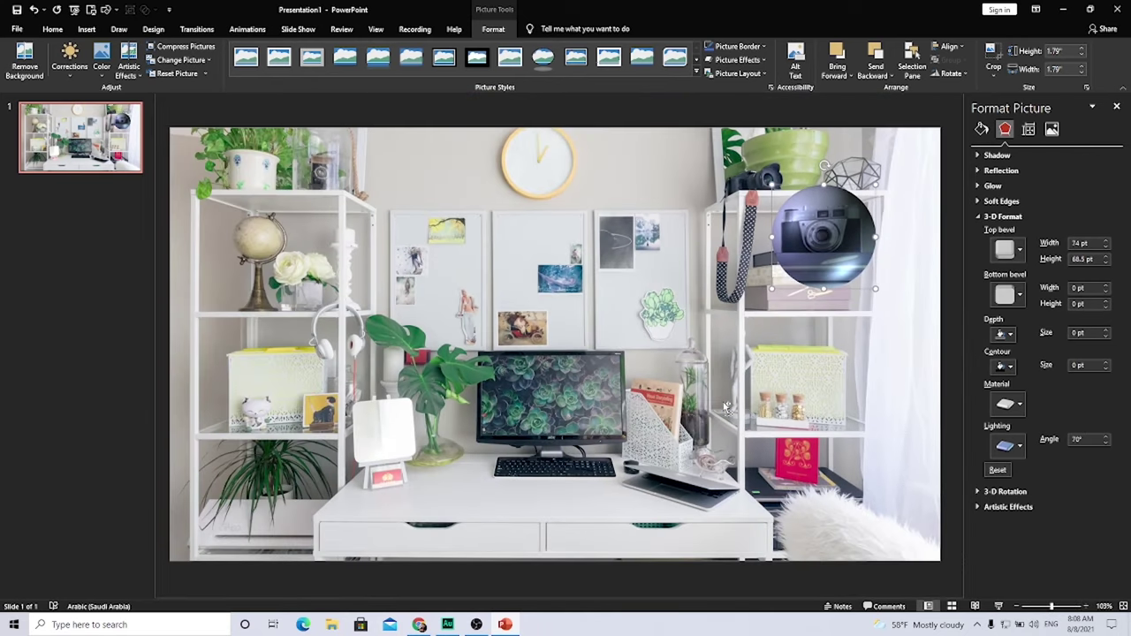
{"action": "left_click_drag", "start_coordinate": [827, 245], "coordinate": [795, 245]}
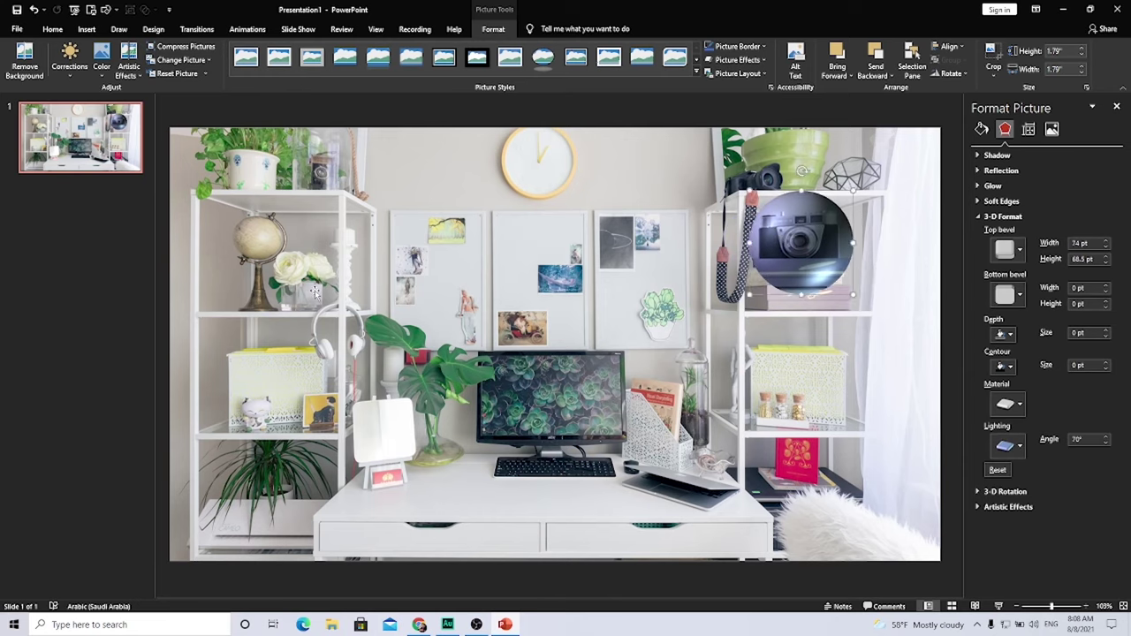
Step: Duplicate slide 1 and move the circle onto the right shelf near the red box
{"action": "right_click", "coordinate": [93, 155]}
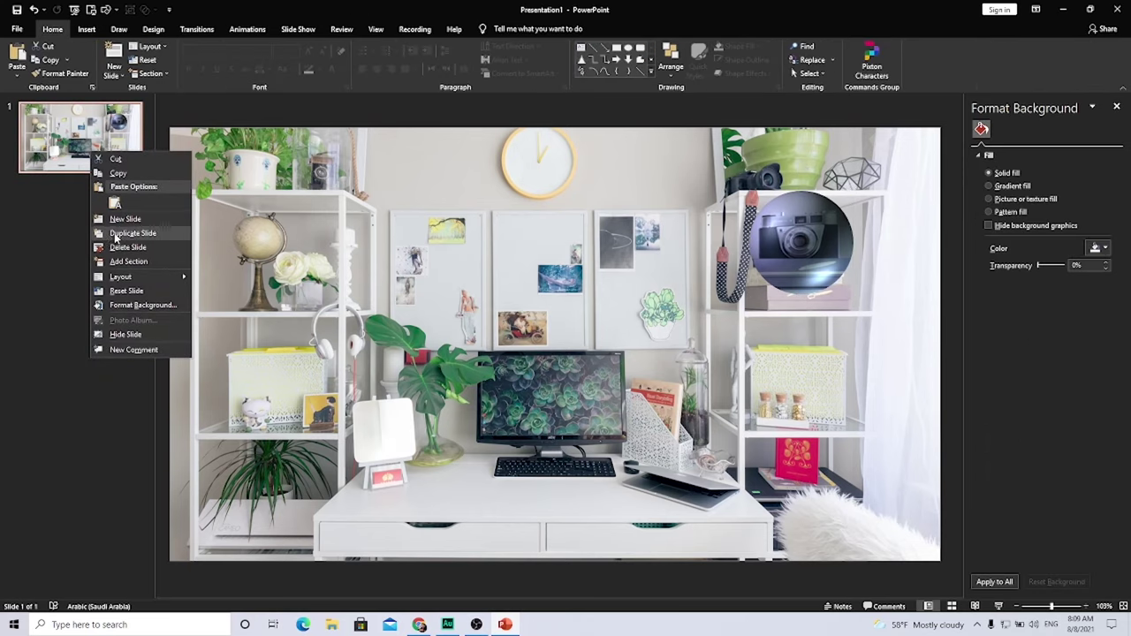
{"action": "left_click", "coordinate": [116, 234]}
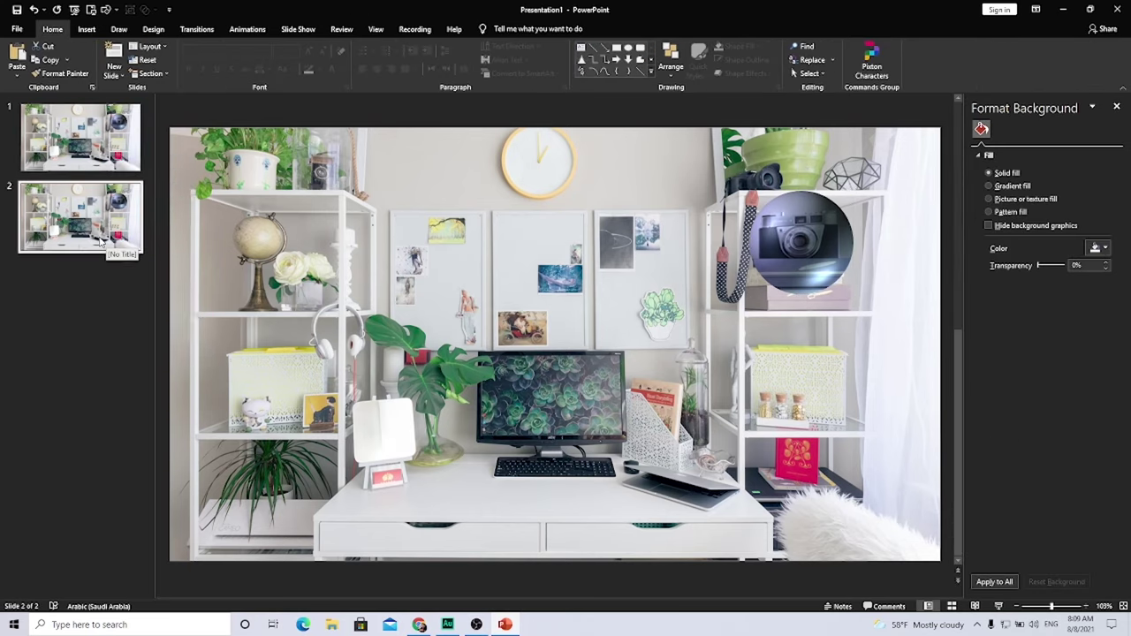
{"action": "left_click", "coordinate": [795, 234]}
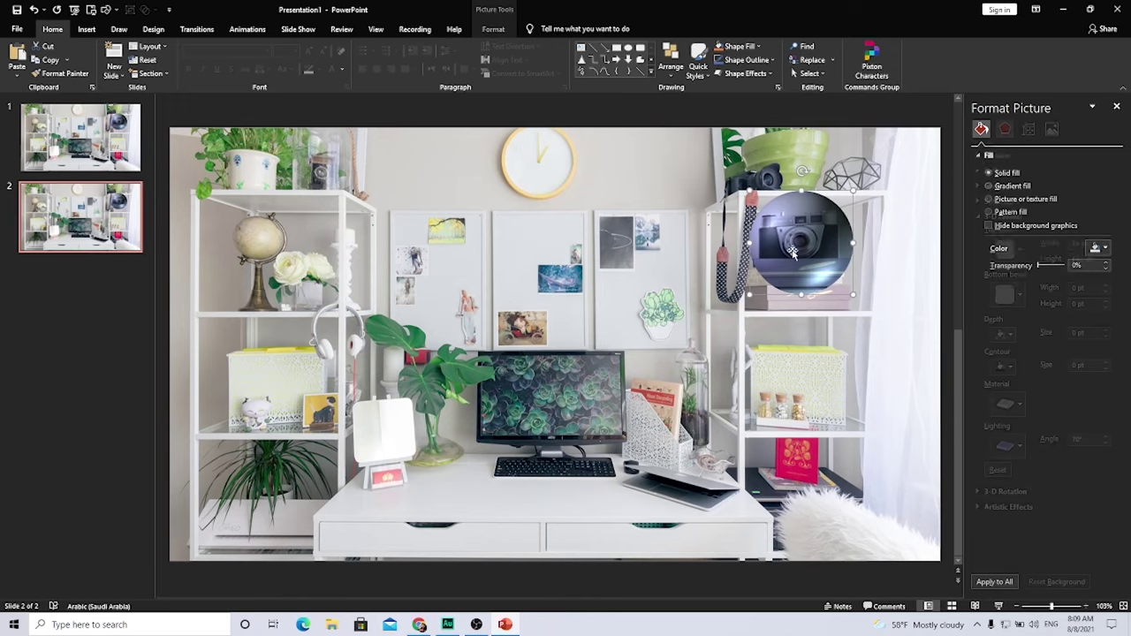
{"action": "left_click_drag", "start_coordinate": [795, 241], "coordinate": [658, 392]}
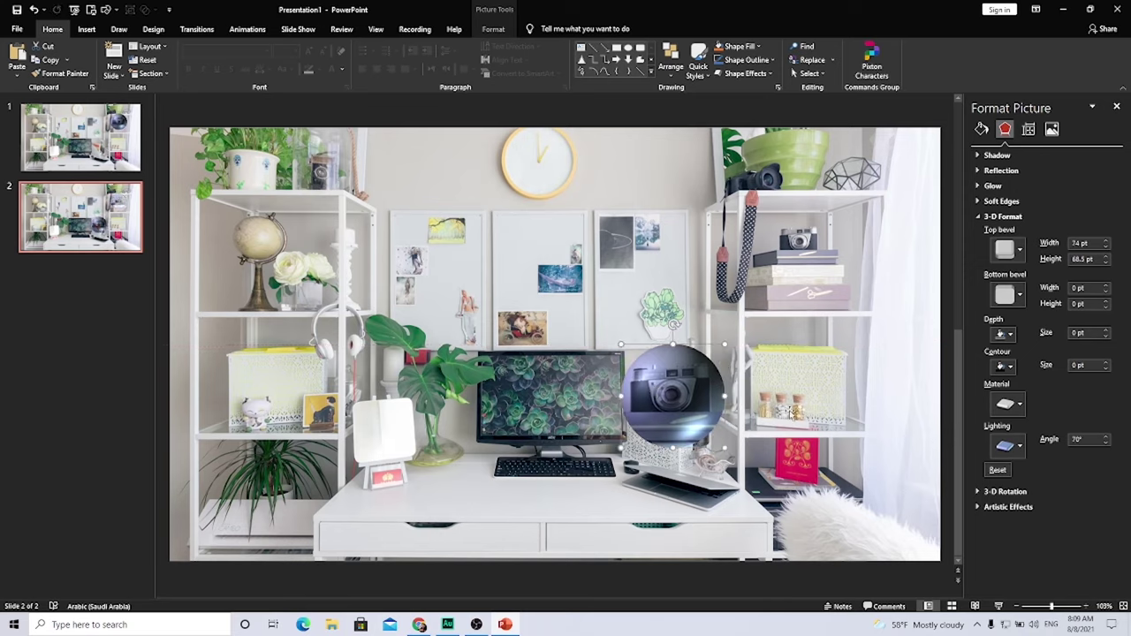
{"action": "left_click_drag", "start_coordinate": [682, 393], "coordinate": [788, 410]}
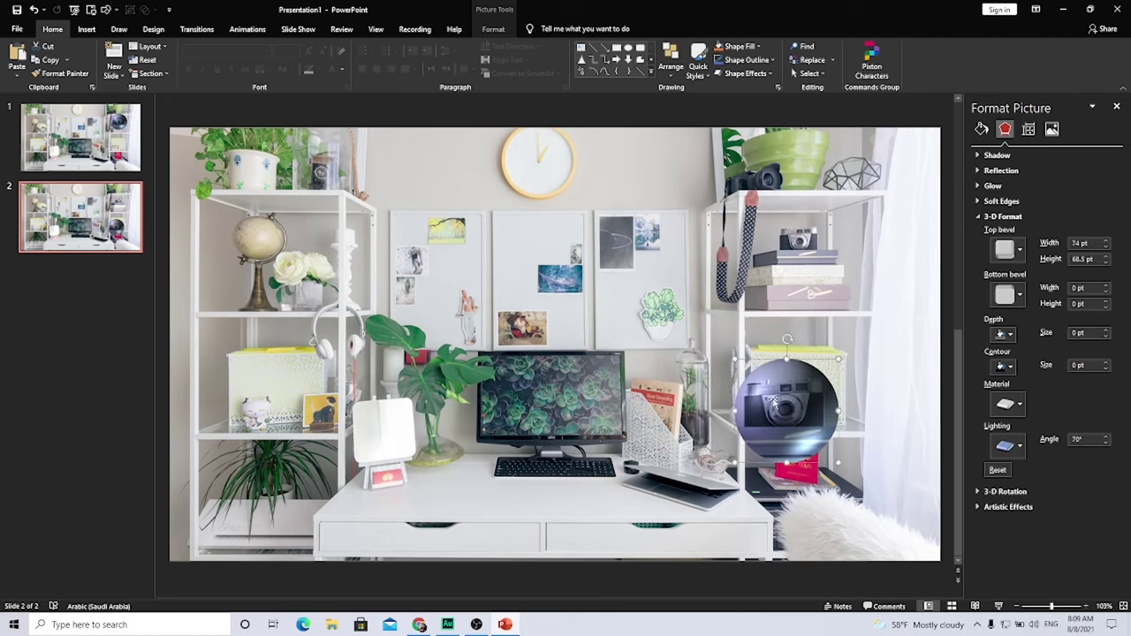
Step: Re-crop the circle to frame the jars and place it over them
{"action": "left_click", "coordinate": [495, 30]}
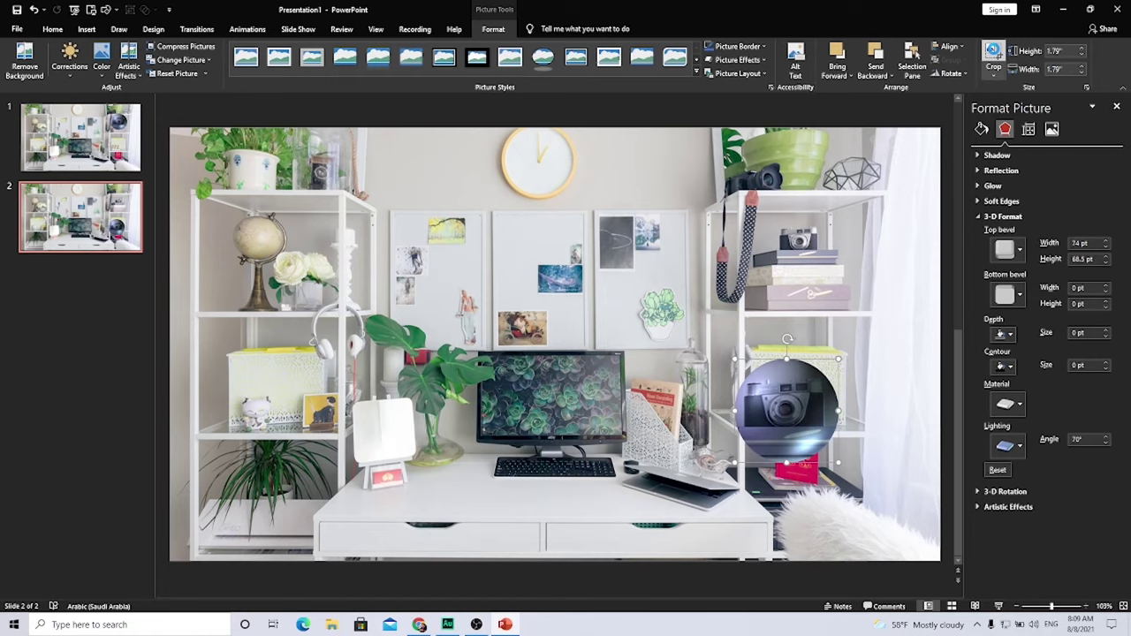
{"action": "left_click", "coordinate": [994, 53]}
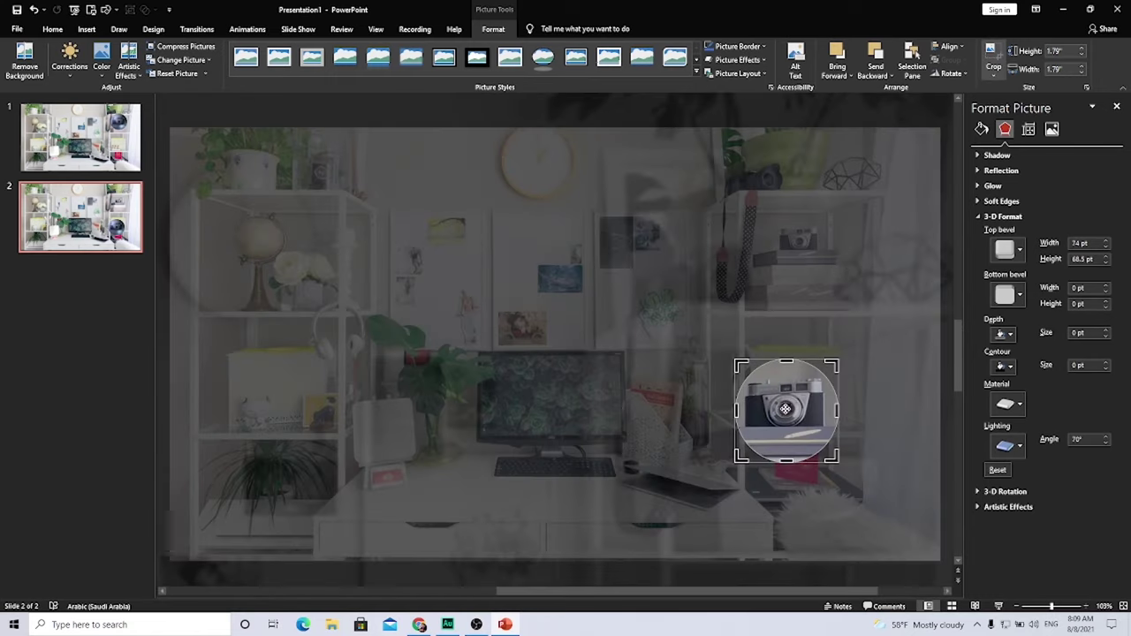
{"action": "left_click_drag", "start_coordinate": [785, 408], "coordinate": [787, 235]}
{"action": "left_click_drag", "start_coordinate": [799, 411], "coordinate": [822, 333]}
{"action": "left_click_drag", "start_coordinate": [795, 395], "coordinate": [783, 417]}
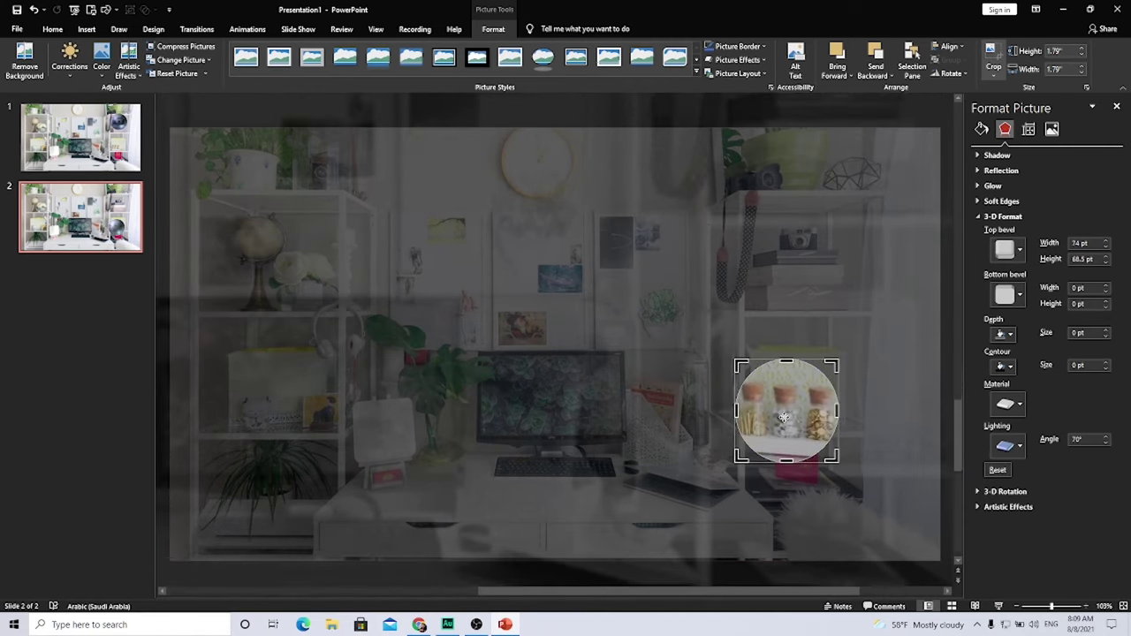
{"action": "left_click", "coordinate": [993, 54]}
{"action": "mouse_move", "coordinate": [783, 425]}
{"action": "left_mouse_down"}
{"action": "mouse_move", "coordinate": [749, 405]}
{"action": "mouse_move", "coordinate": [842, 444]}
{"action": "mouse_move", "coordinate": [775, 429]}
{"action": "left_mouse_up"}
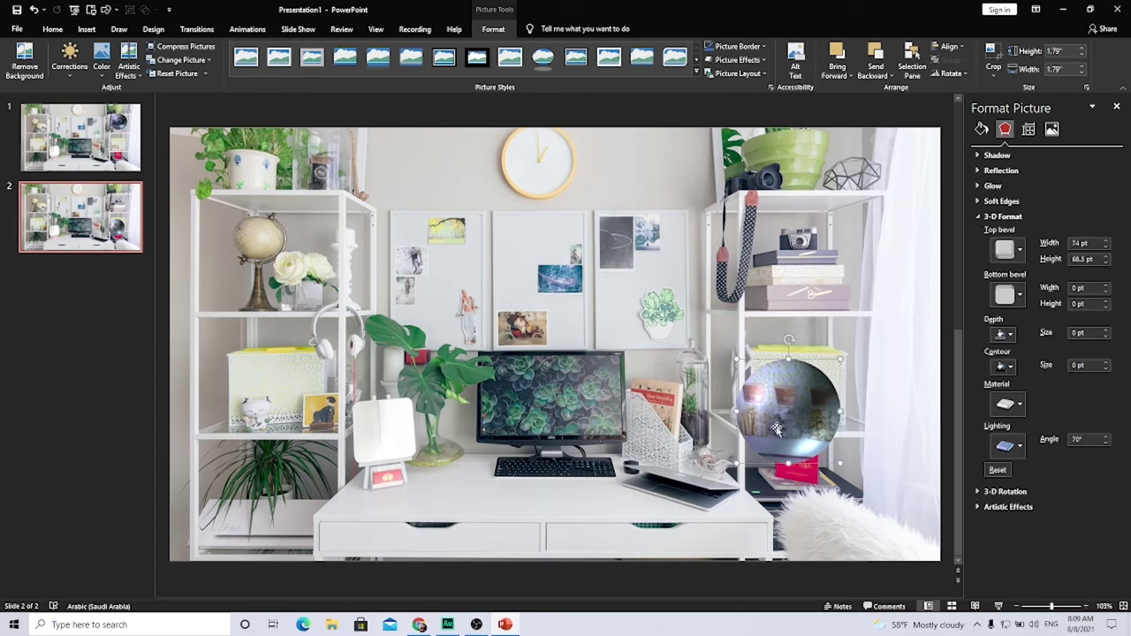
Step: Duplicate slide 2 as slide 3 and move the magnifier down onto the desk
{"action": "right_click", "coordinate": [92, 227]}
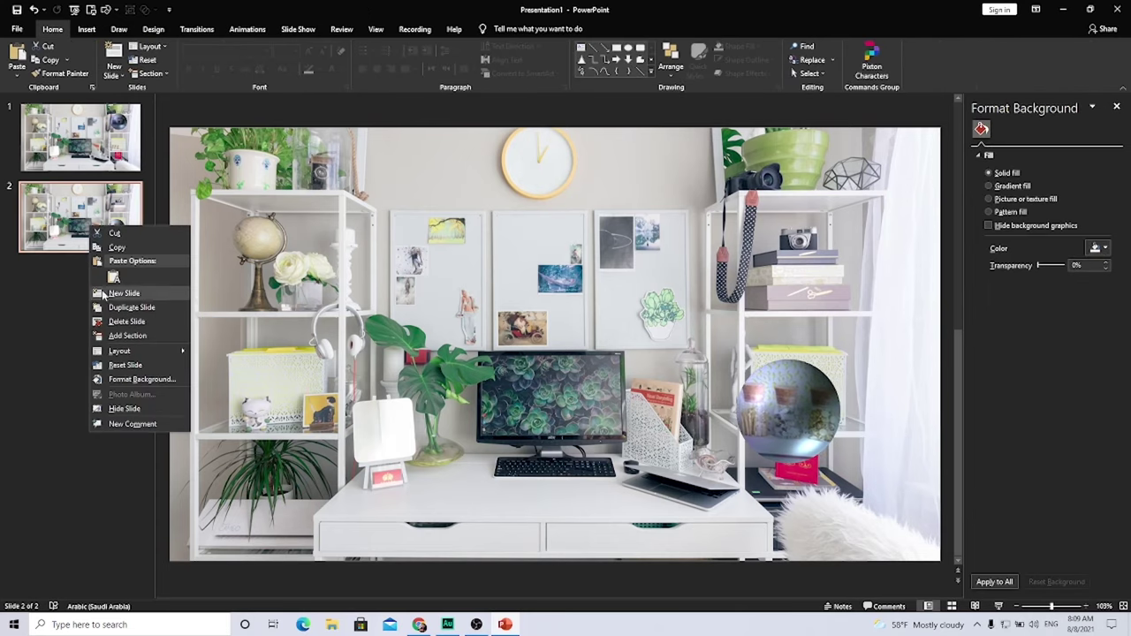
{"action": "left_click", "coordinate": [110, 308]}
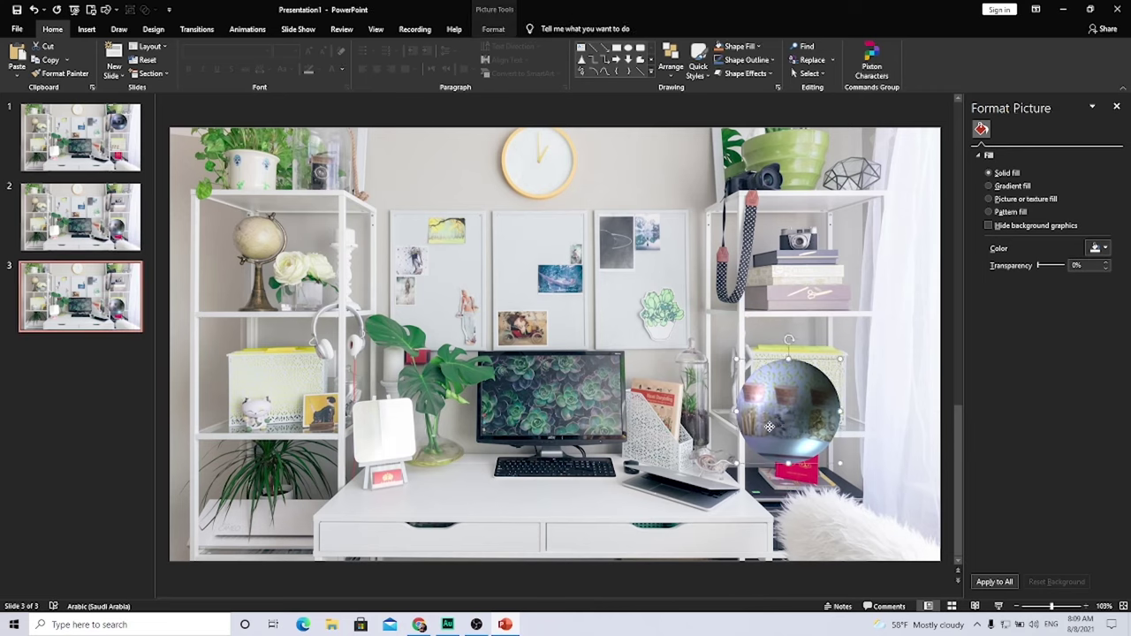
{"action": "left_click_drag", "start_coordinate": [782, 422], "coordinate": [672, 478]}
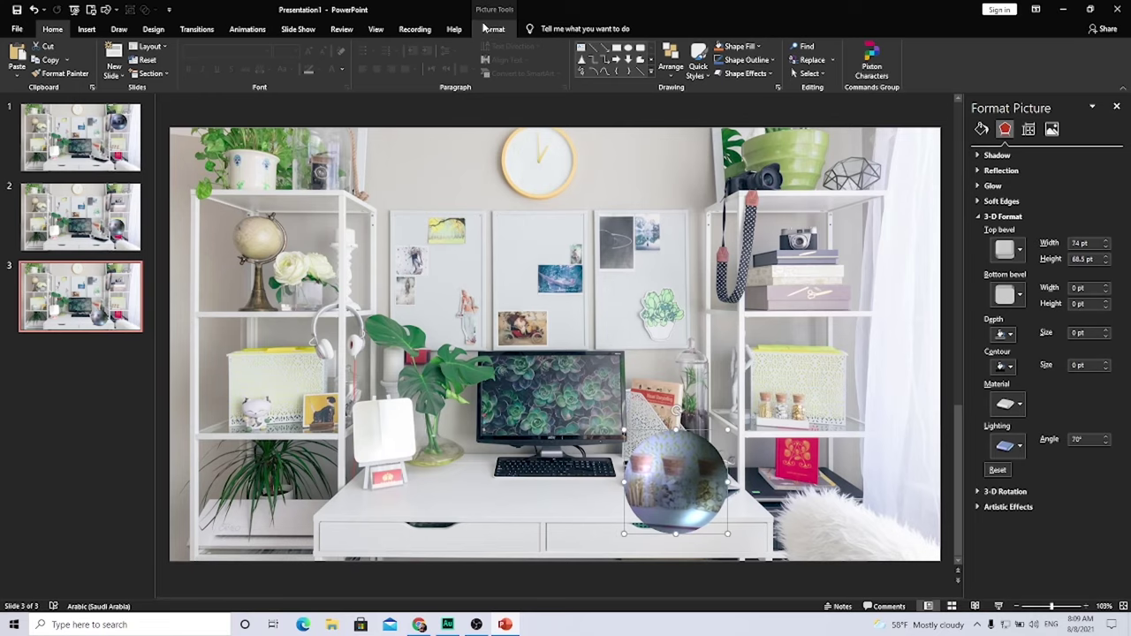
Step: Re-crop the magnifier picture to frame the laptop
{"action": "left_click", "coordinate": [493, 28]}
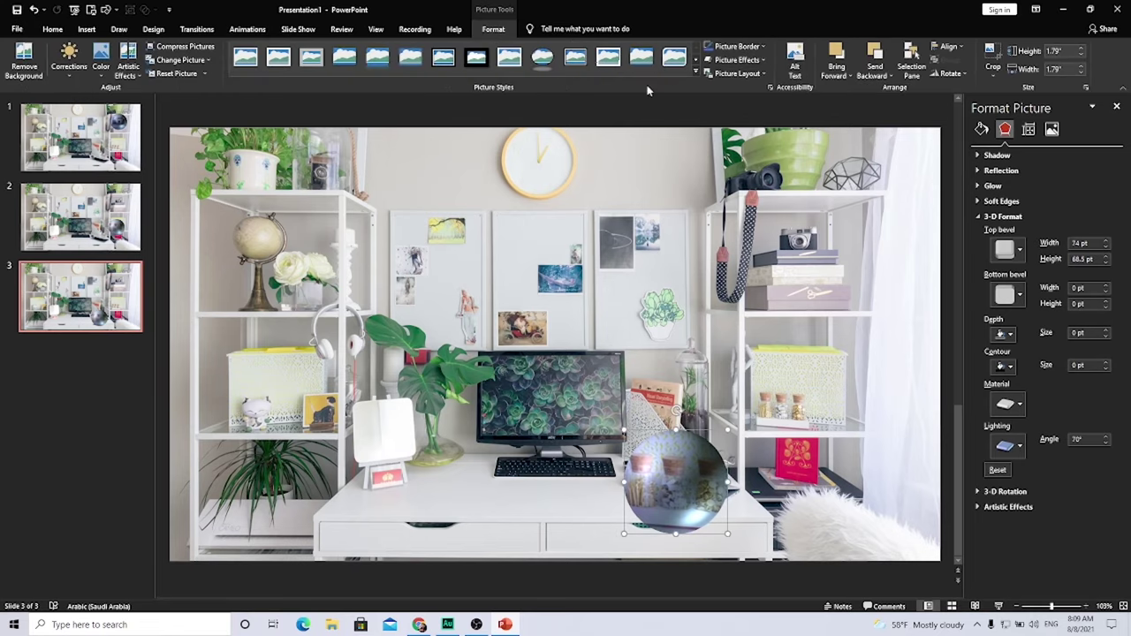
{"action": "left_click", "coordinate": [992, 55]}
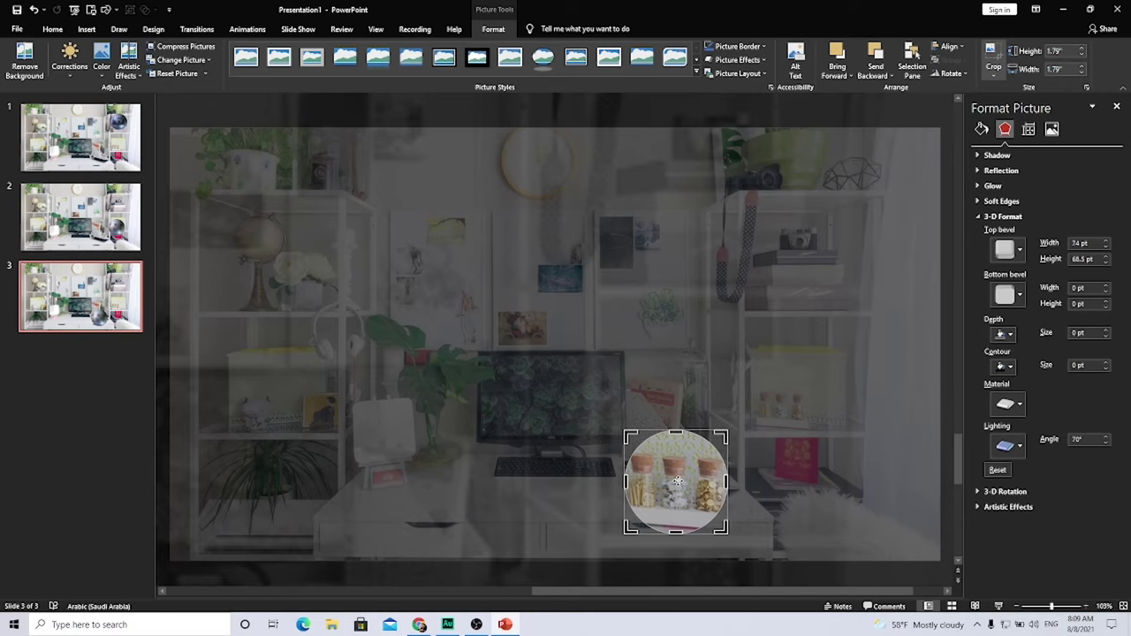
{"action": "left_click_drag", "start_coordinate": [676, 480], "coordinate": [802, 425]}
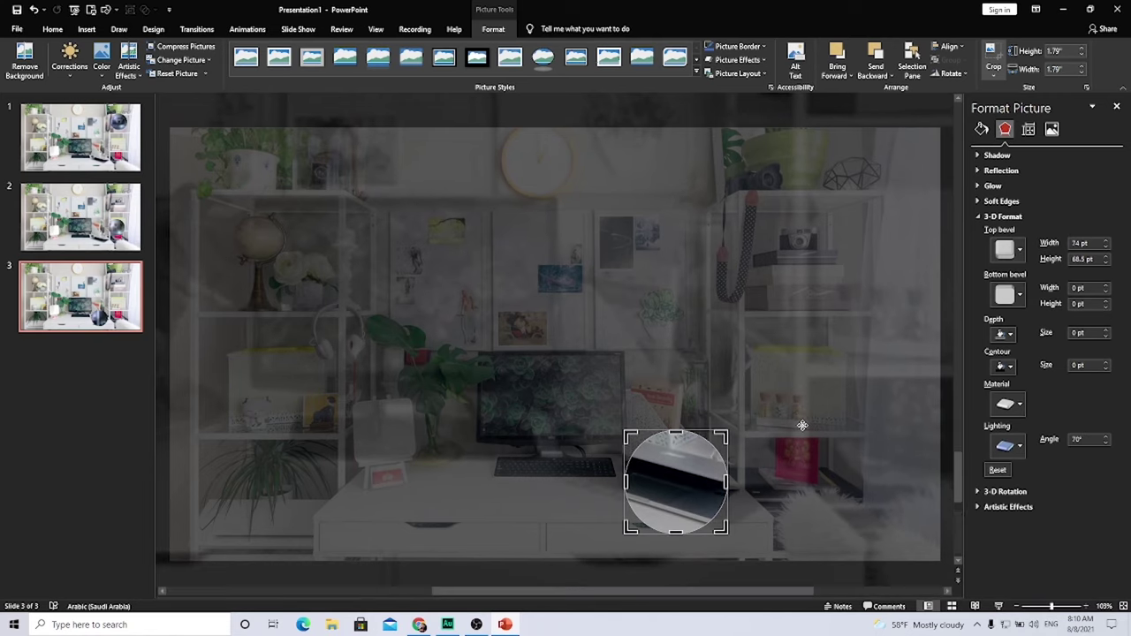
{"action": "left_click", "coordinate": [997, 53]}
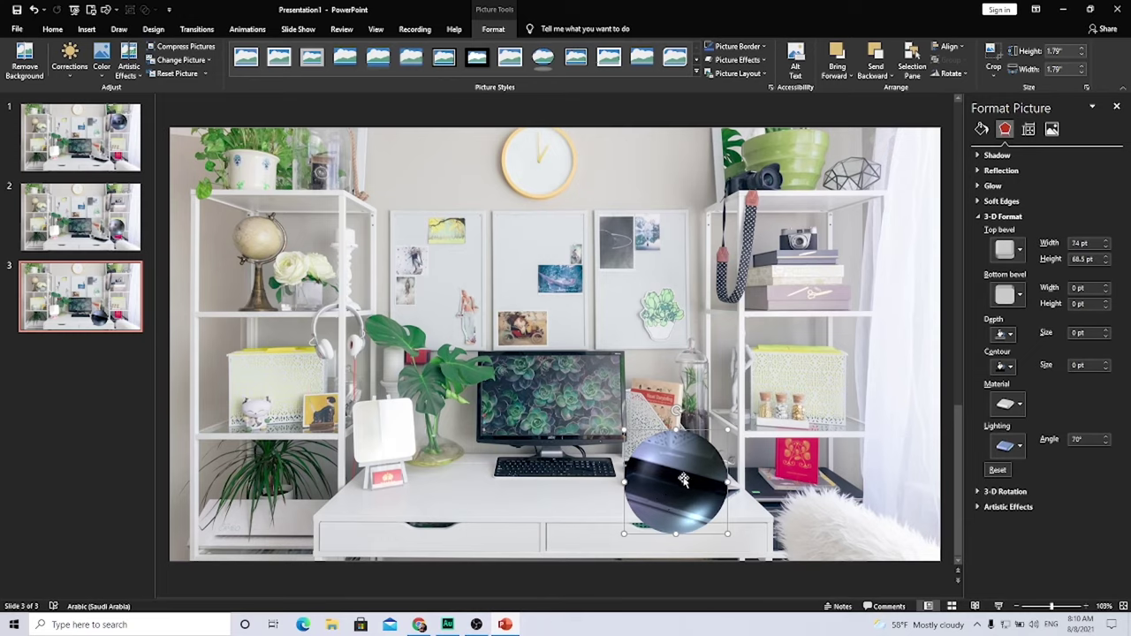
Step: Duplicate slide 3 as slide 4 and move the magnifier onto the left shelf
{"action": "right_click", "coordinate": [93, 288]}
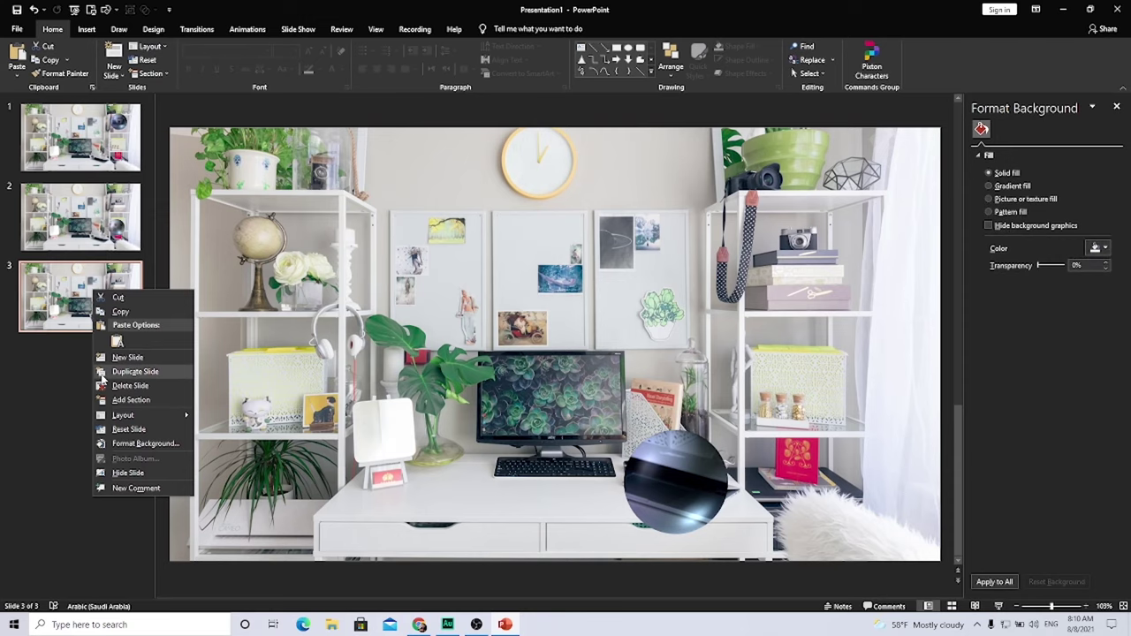
{"action": "left_click", "coordinate": [135, 371]}
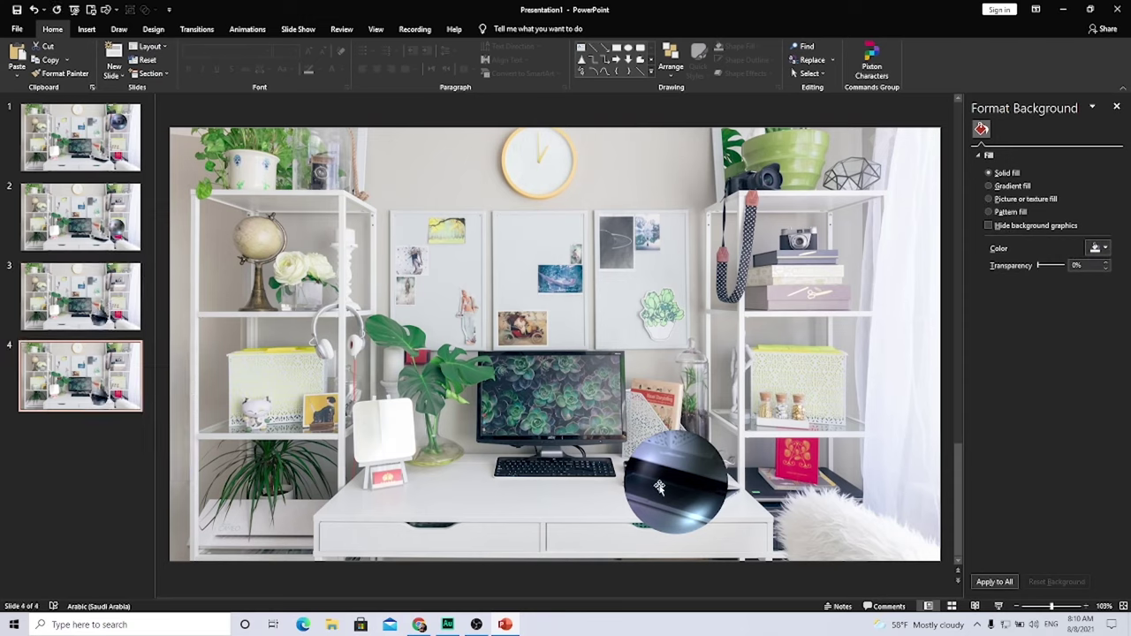
{"action": "left_click_drag", "start_coordinate": [658, 483], "coordinate": [240, 422]}
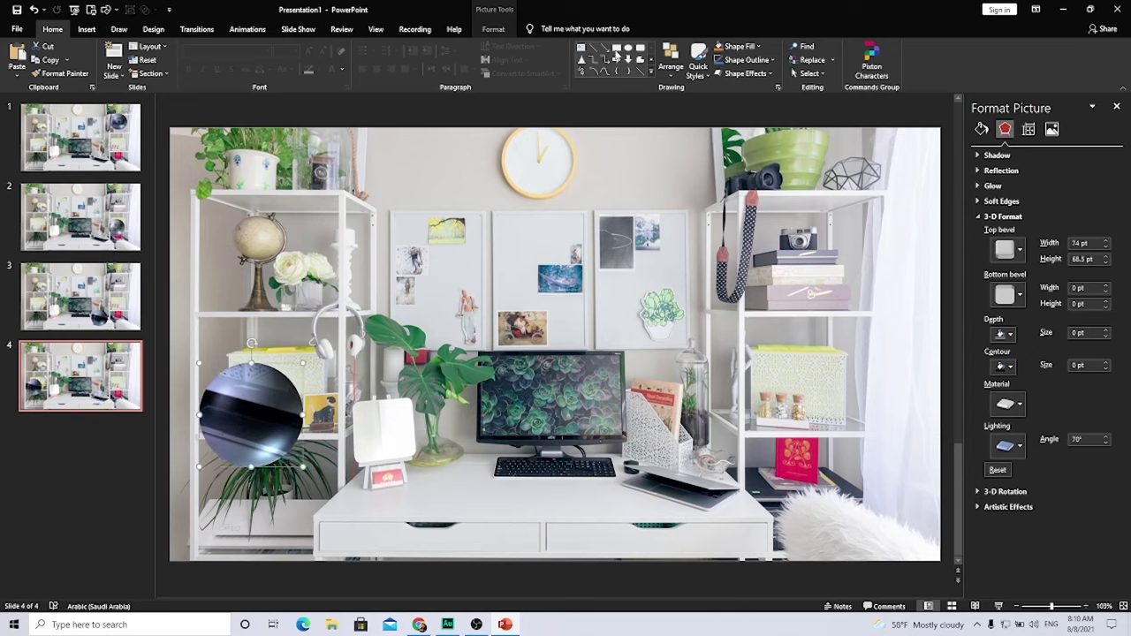
Step: Re-crop the magnifier picture to frame the cat figurine
{"action": "left_click", "coordinate": [508, 31]}
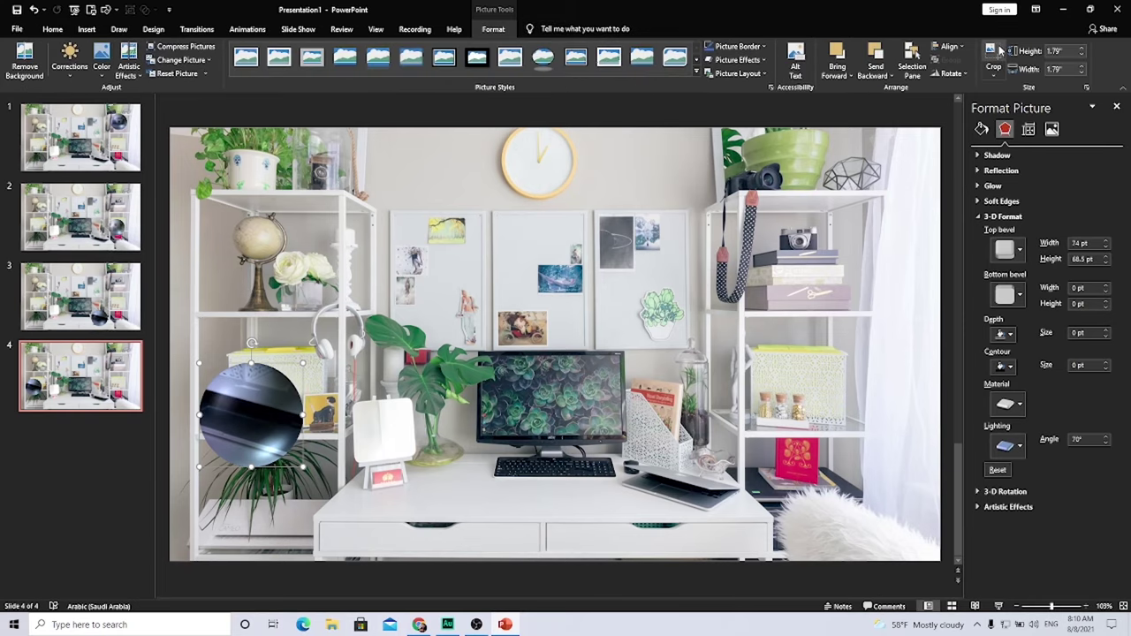
{"action": "left_click", "coordinate": [991, 55]}
{"action": "left_click_drag", "start_coordinate": [280, 439], "coordinate": [326, 536]}
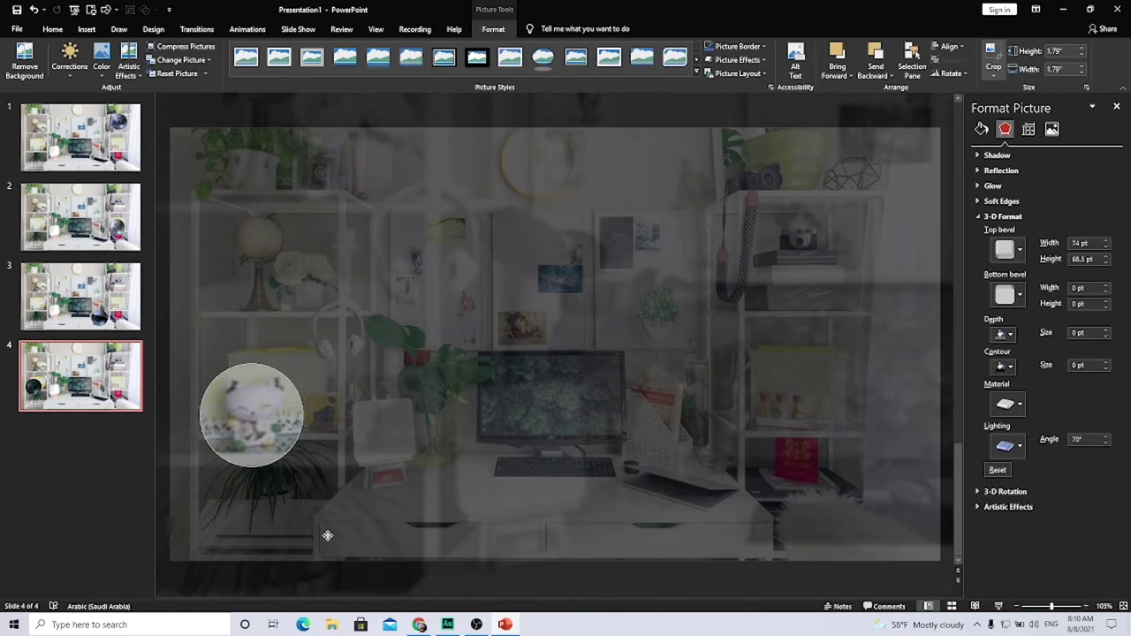
{"action": "left_click", "coordinate": [994, 65]}
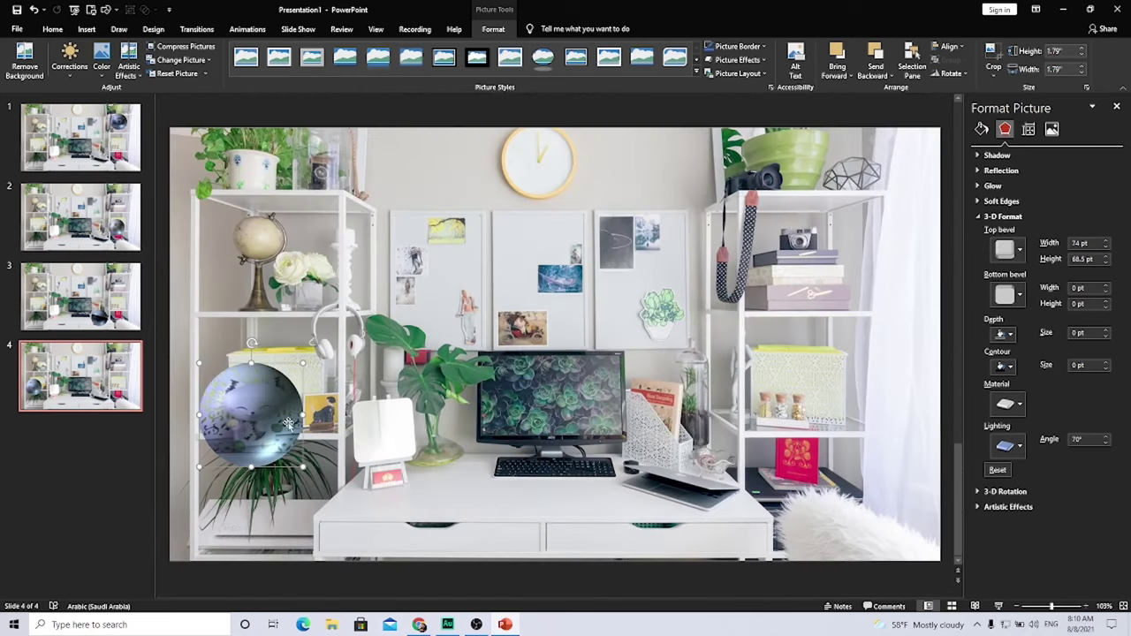
Step: Duplicate slide 4 as slide 5 and move the magnifier up above the monitor
{"action": "right_click", "coordinate": [102, 373]}
{"action": "left_click", "coordinate": [112, 457]}
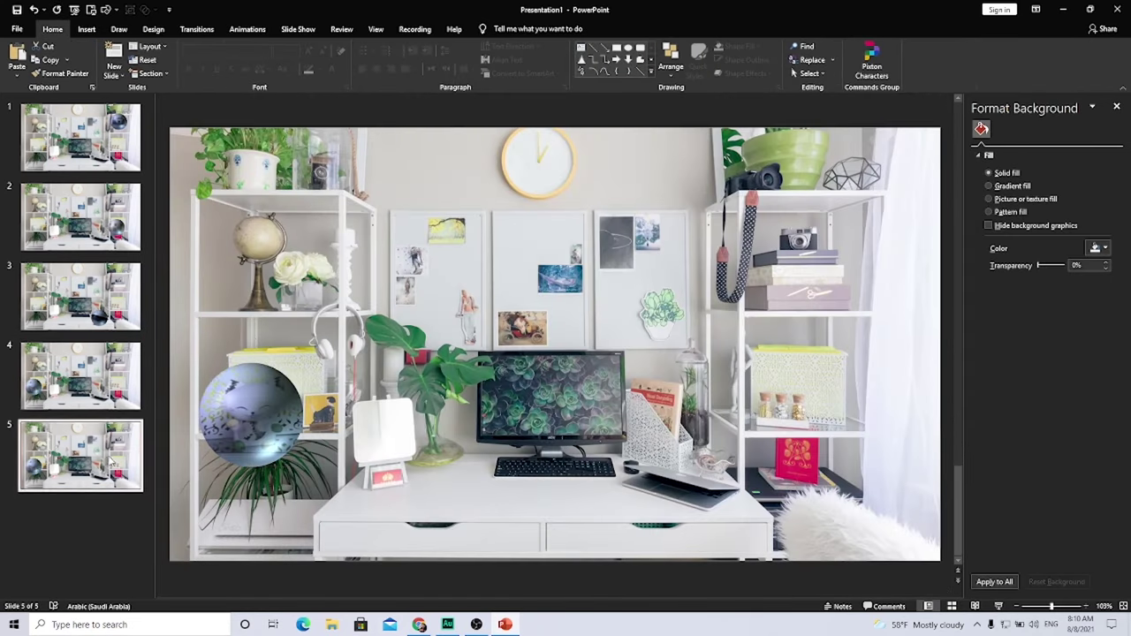
{"action": "left_click", "coordinate": [257, 419]}
{"action": "left_click_drag", "start_coordinate": [237, 402], "coordinate": [523, 320]}
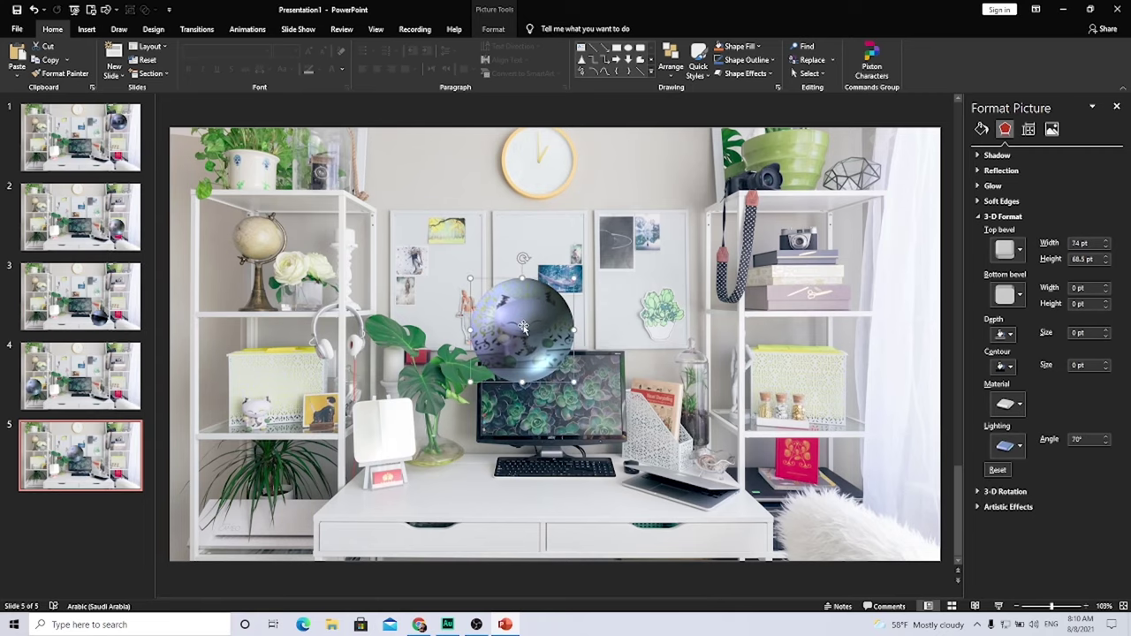
Step: Re-crop the magnifier picture to frame the red car photo
{"action": "left_click", "coordinate": [492, 29]}
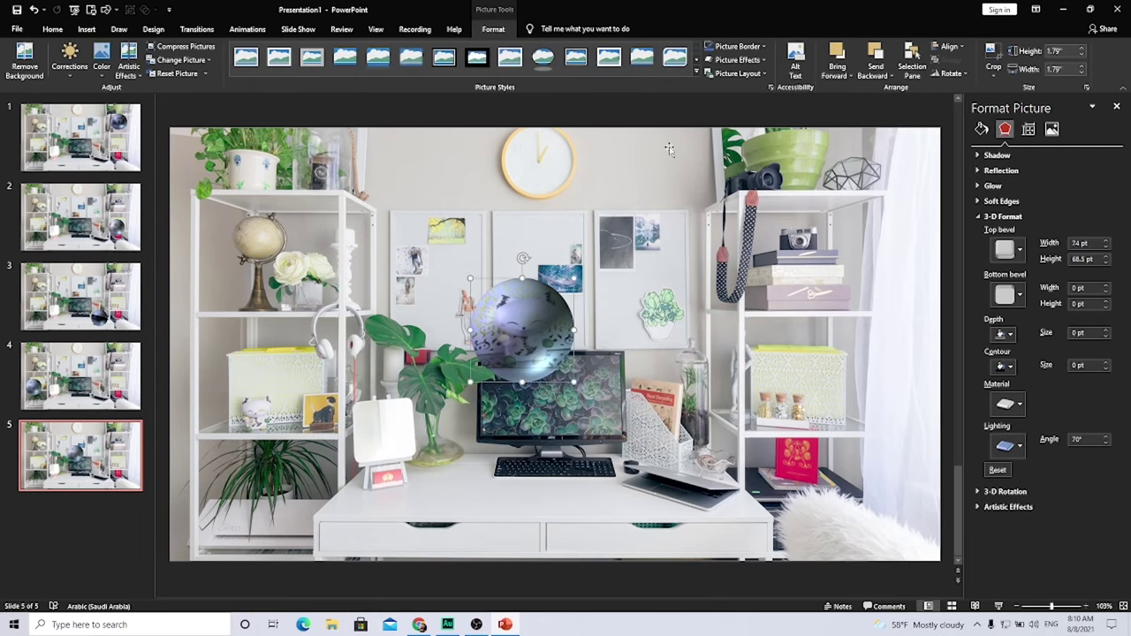
{"action": "left_click", "coordinate": [991, 52]}
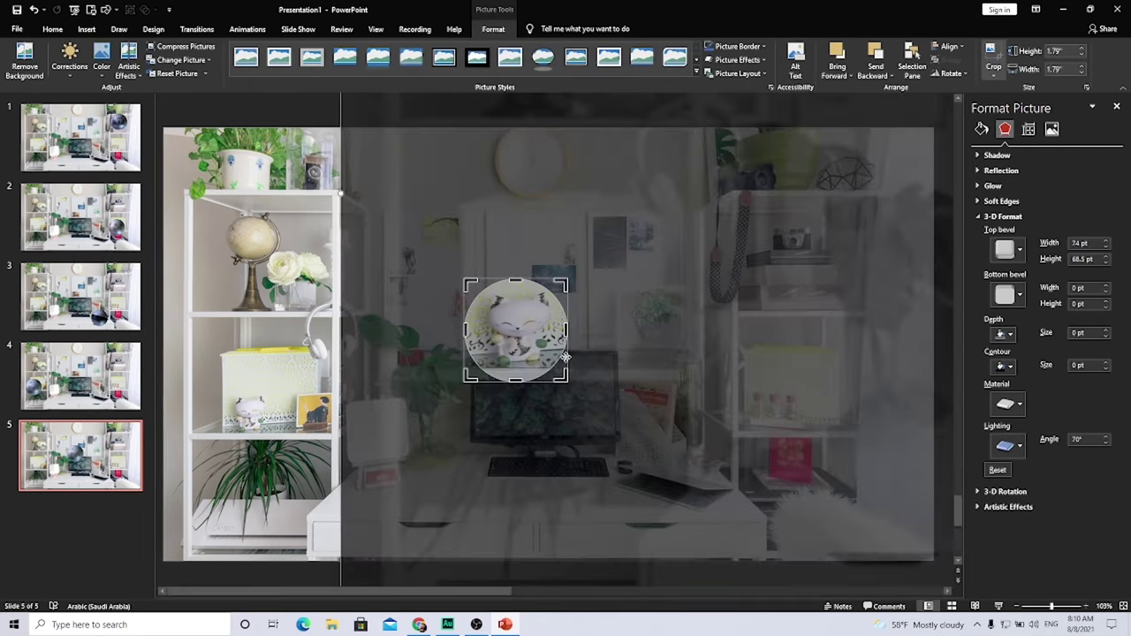
{"action": "left_click_drag", "start_coordinate": [519, 328], "coordinate": [488, 336]}
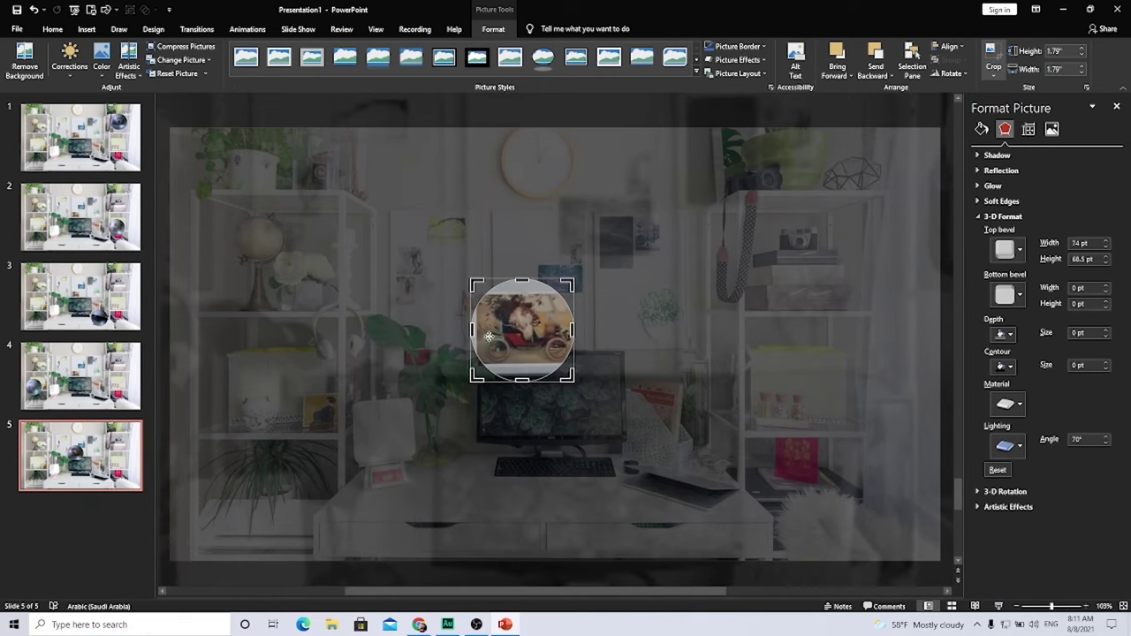
{"action": "left_click", "coordinate": [996, 61]}
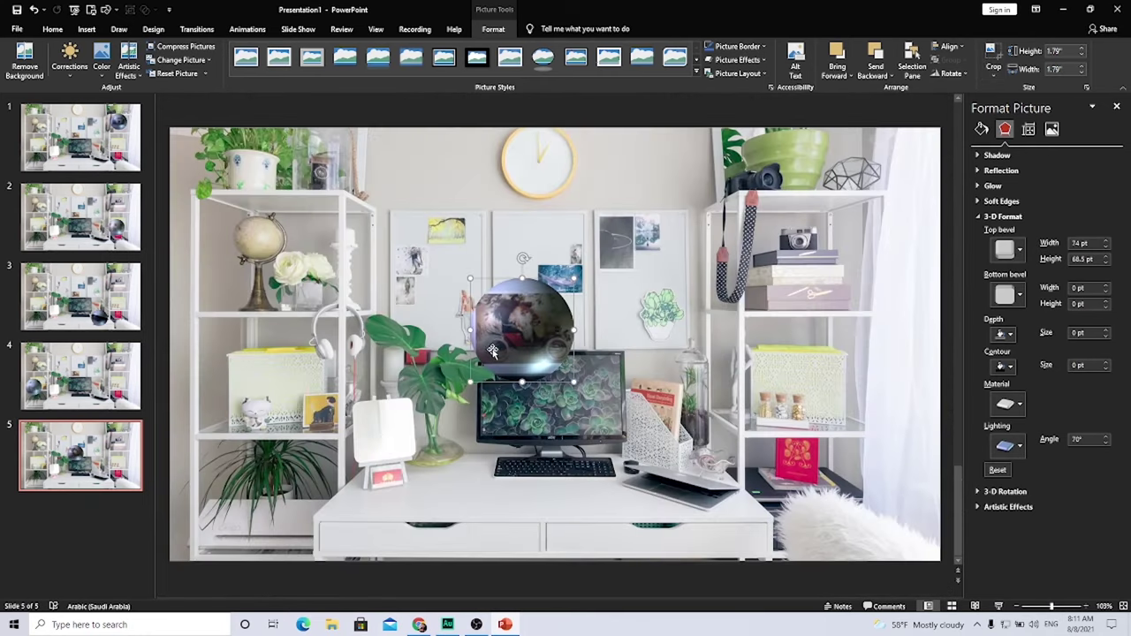
Step: Duplicate slide 5 as slide 6 and move the magnifier onto the upper-left shelf
{"action": "right_click", "coordinate": [95, 454]}
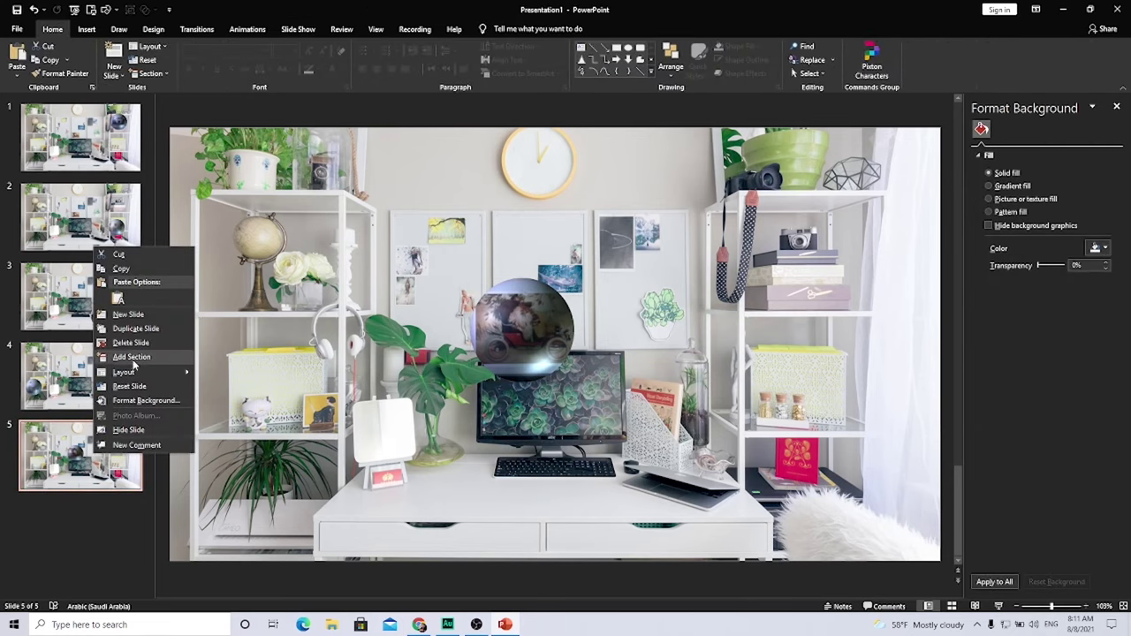
{"action": "left_click", "coordinate": [129, 329]}
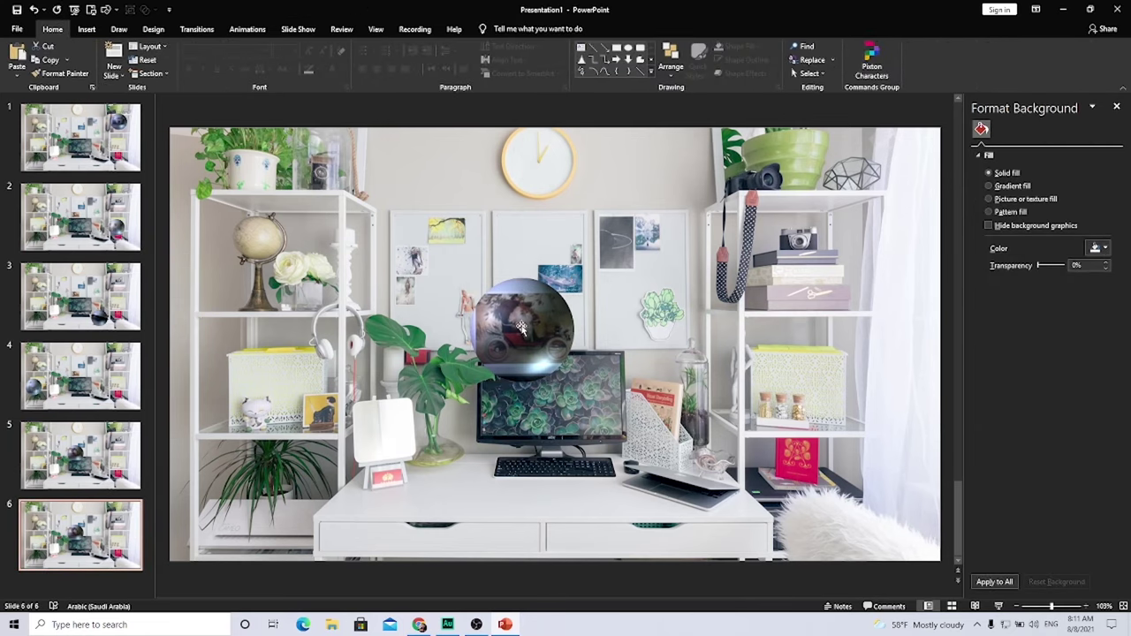
{"action": "left_click_drag", "start_coordinate": [512, 329], "coordinate": [249, 249]}
Step: Re-crop the magnifier picture until the globe fills the circle
{"action": "left_click", "coordinate": [493, 29]}
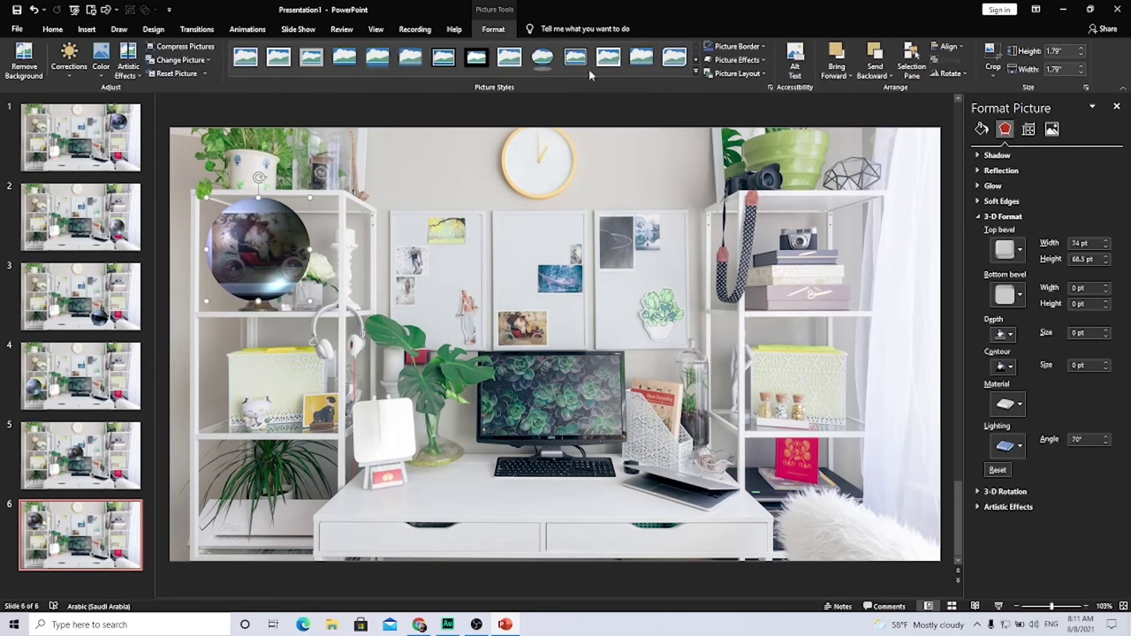
{"action": "left_click", "coordinate": [993, 58]}
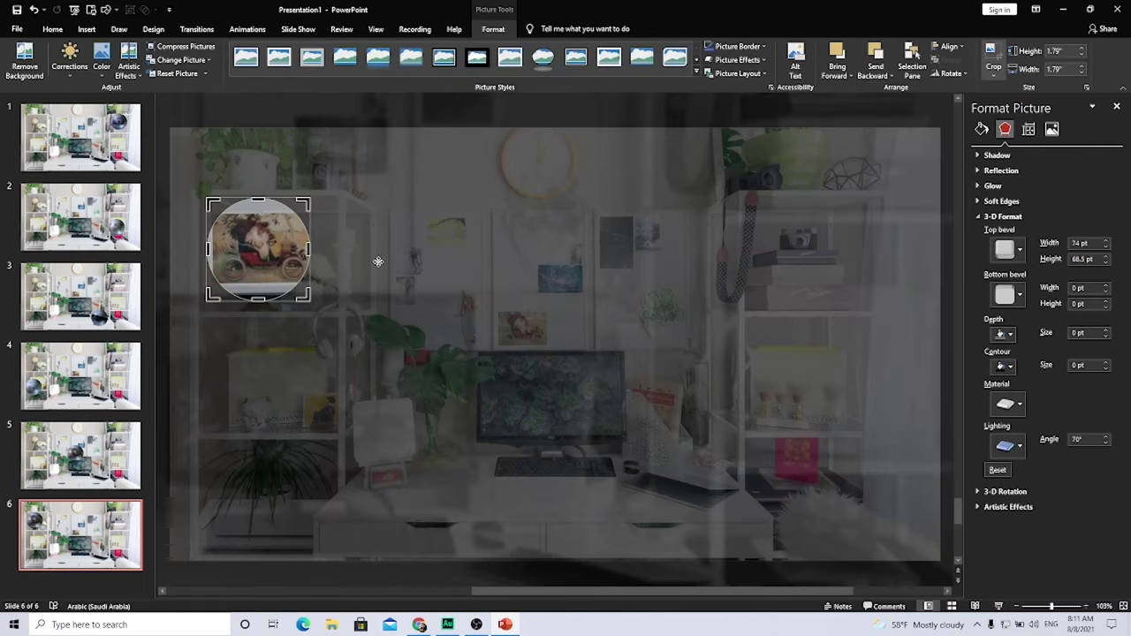
{"action": "left_click_drag", "start_coordinate": [250, 253], "coordinate": [777, 361]}
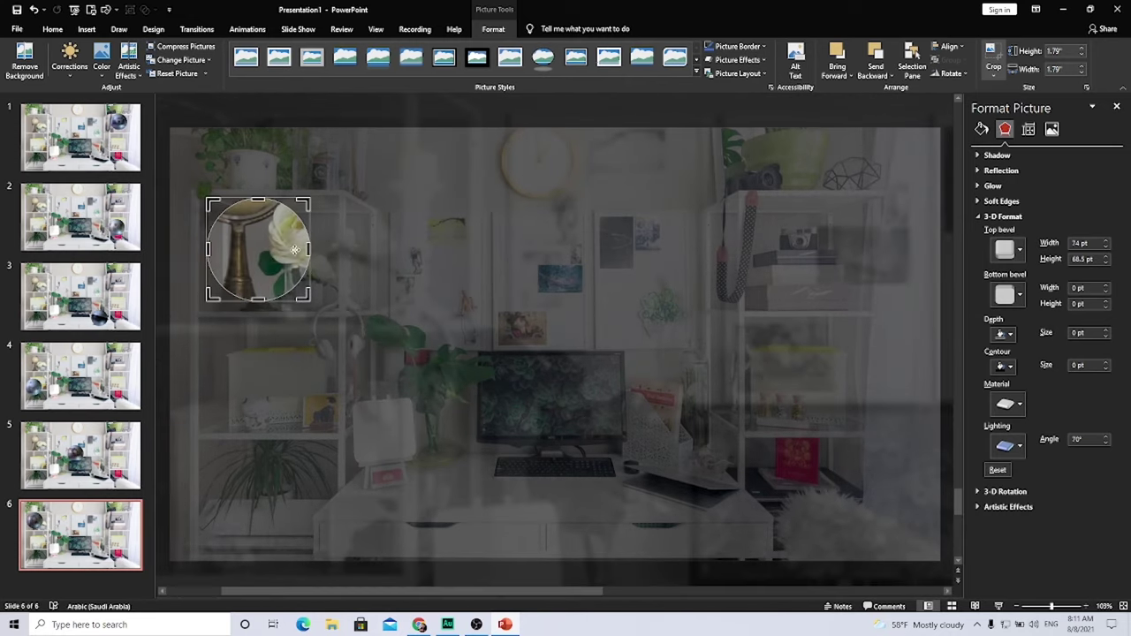
{"action": "left_click_drag", "start_coordinate": [252, 243], "coordinate": [273, 325]}
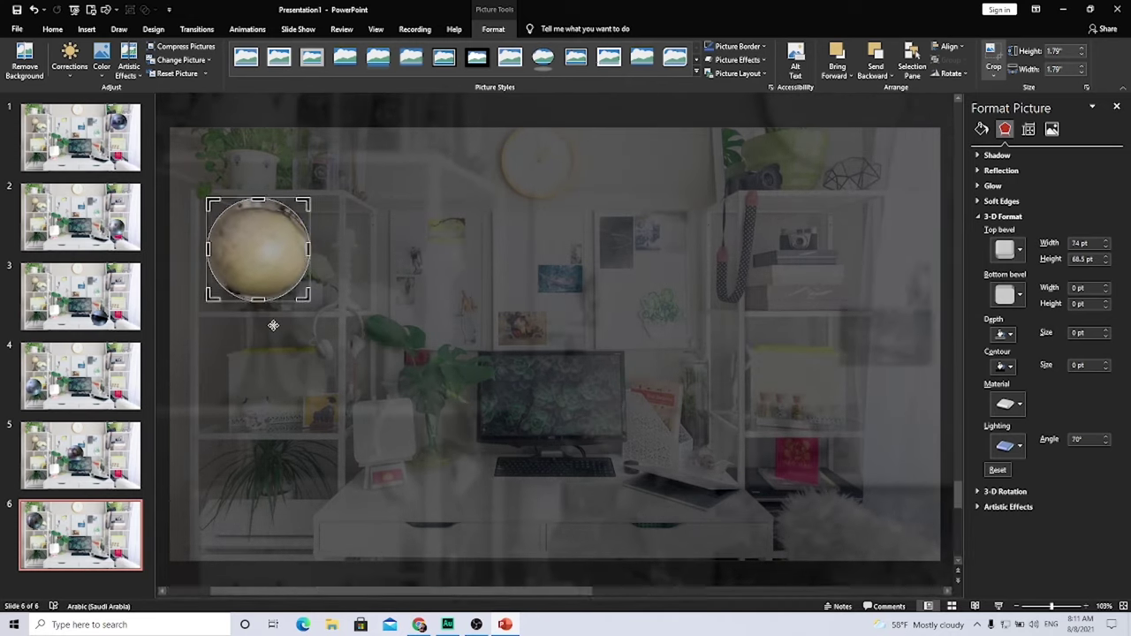
{"action": "left_click", "coordinate": [991, 55]}
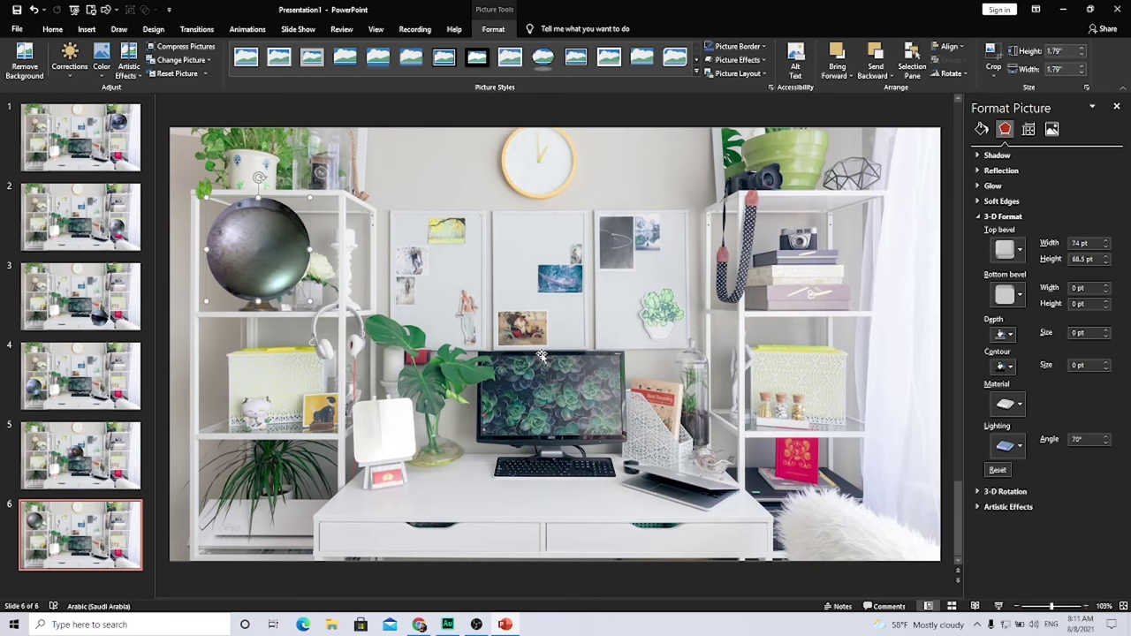
Step: Apply a 2-second Morph transition to all six slides, play them full-screen, then exit with Esc
{"action": "left_click", "coordinate": [92, 152]}
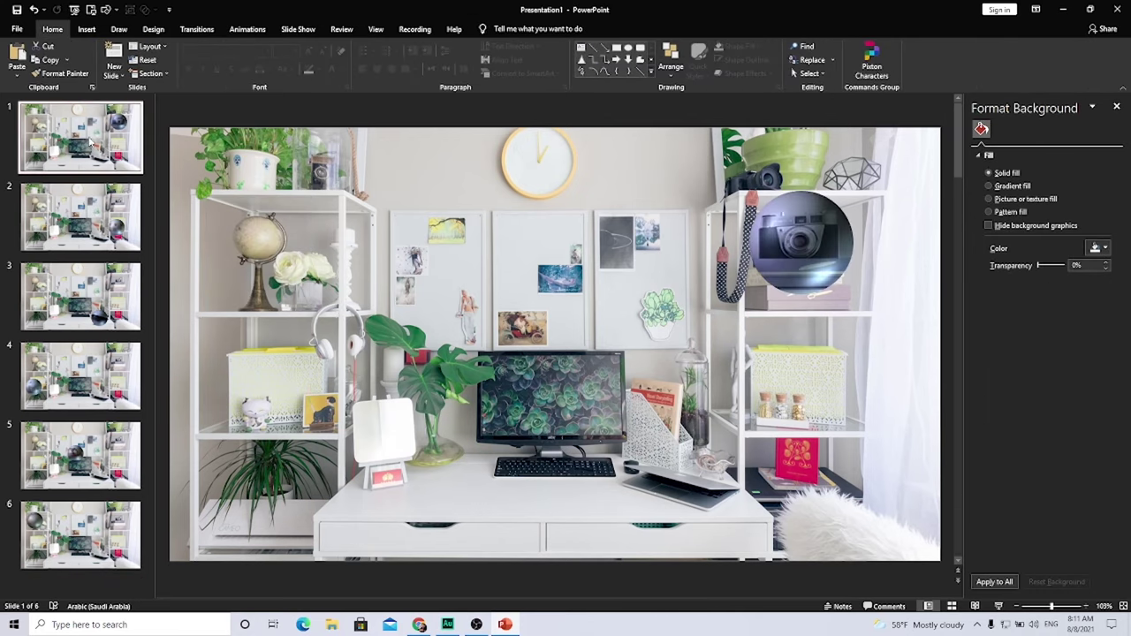
{"action": "left_click", "coordinate": [74, 535], "text": "shift"}
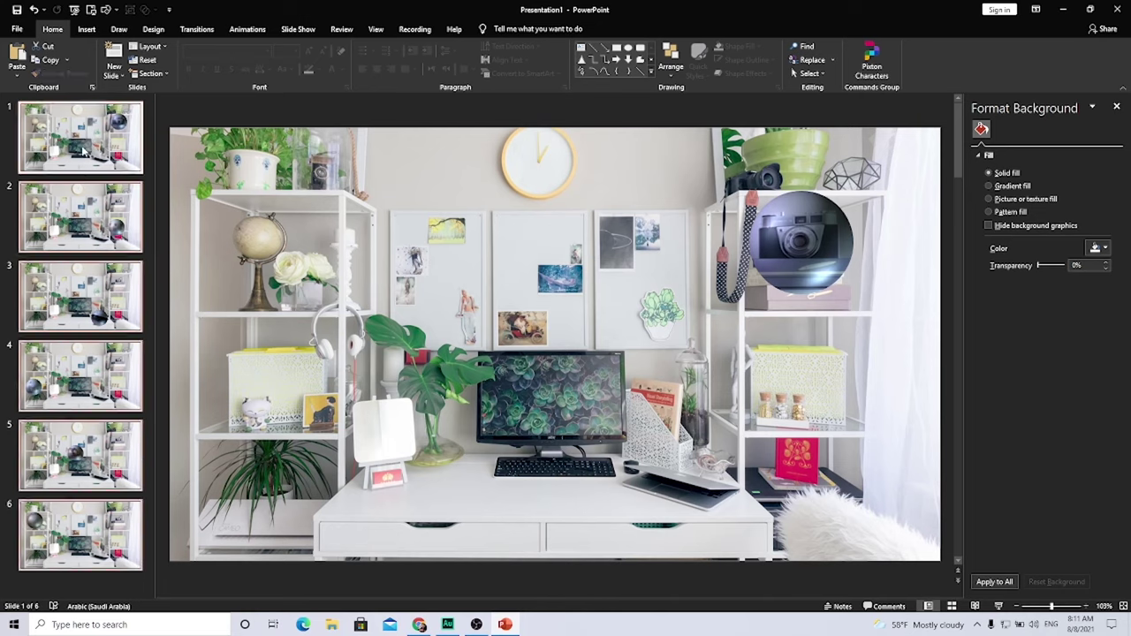
{"action": "left_click", "coordinate": [198, 29]}
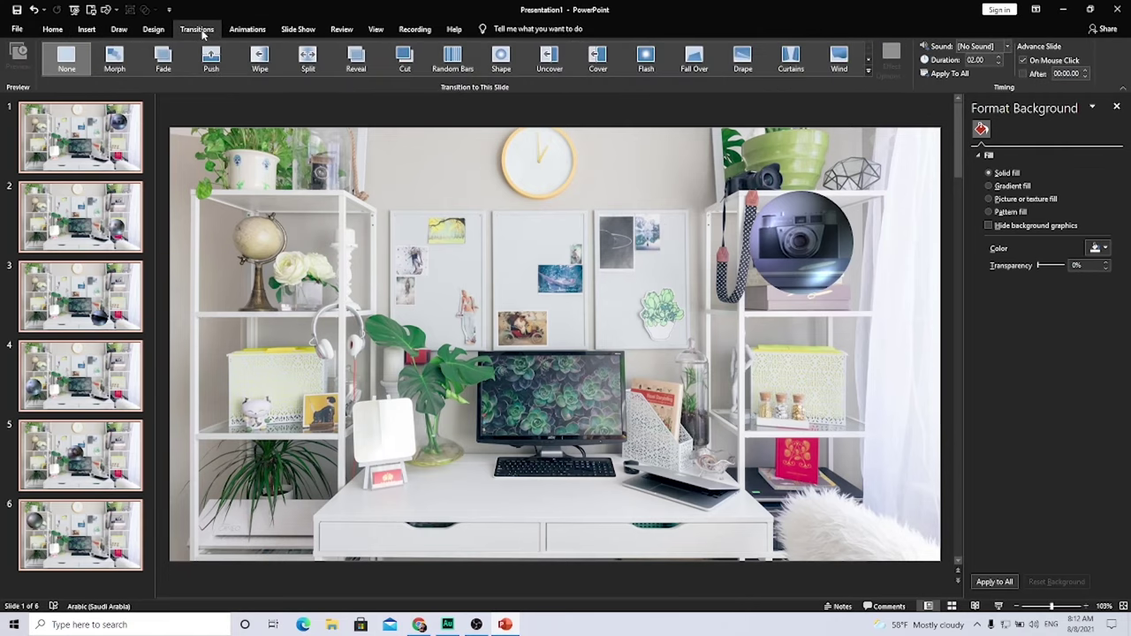
{"action": "left_click", "coordinate": [123, 58]}
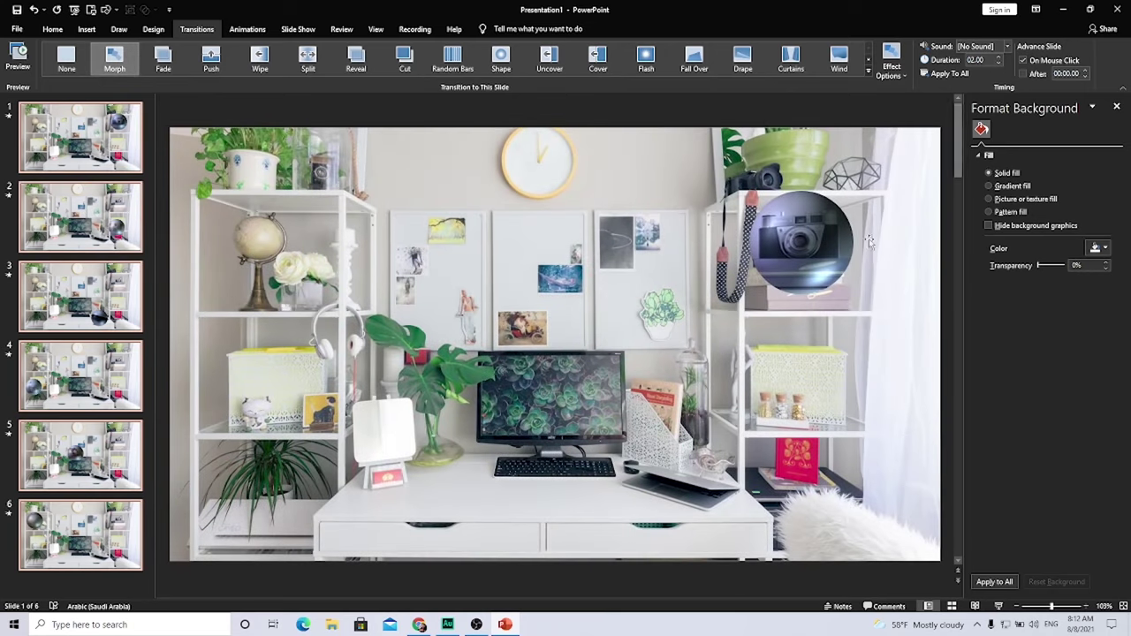
{"action": "left_click", "coordinate": [998, 606]}
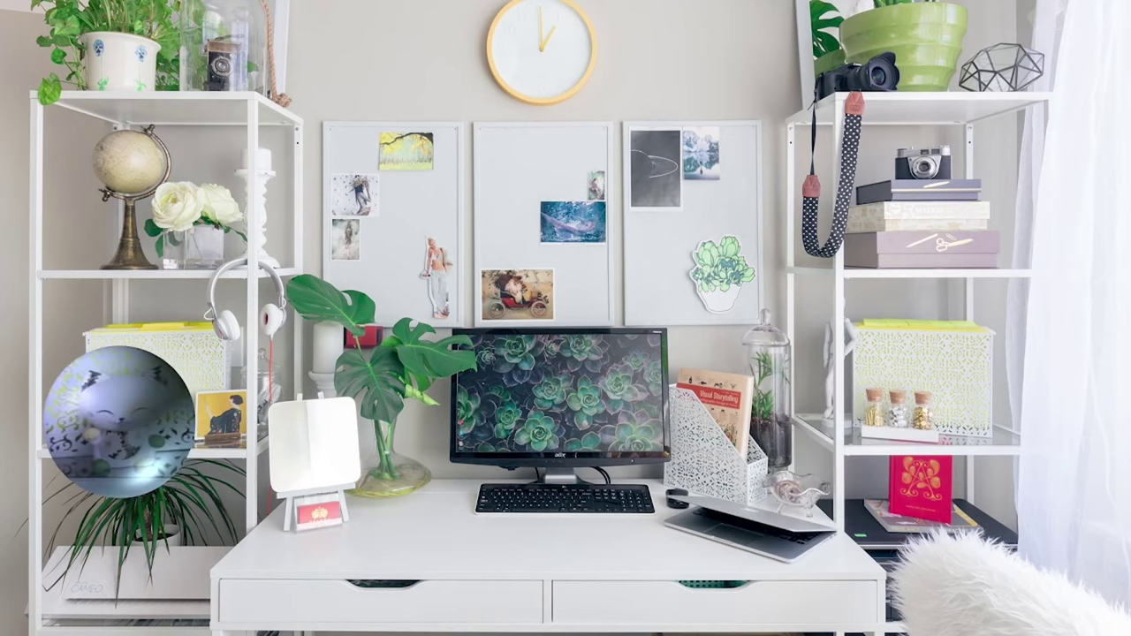
{"action": "key", "text": "Escape"}
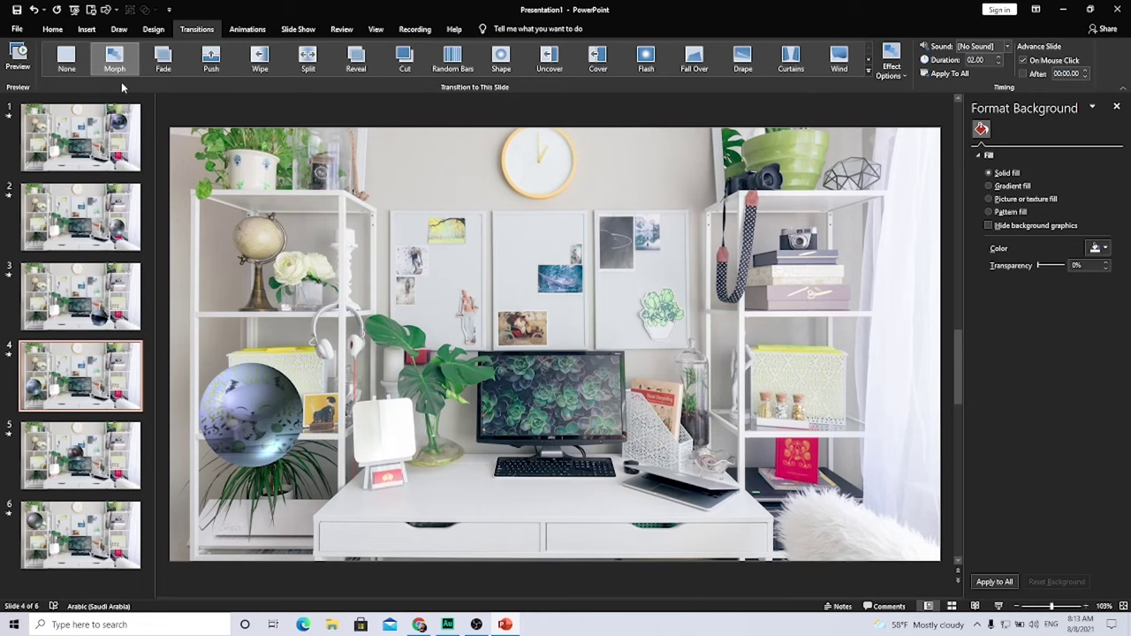
Step: Move Arabic to the top of the display languages in PowerPoint Options
{"action": "left_click", "coordinate": [17, 28]}
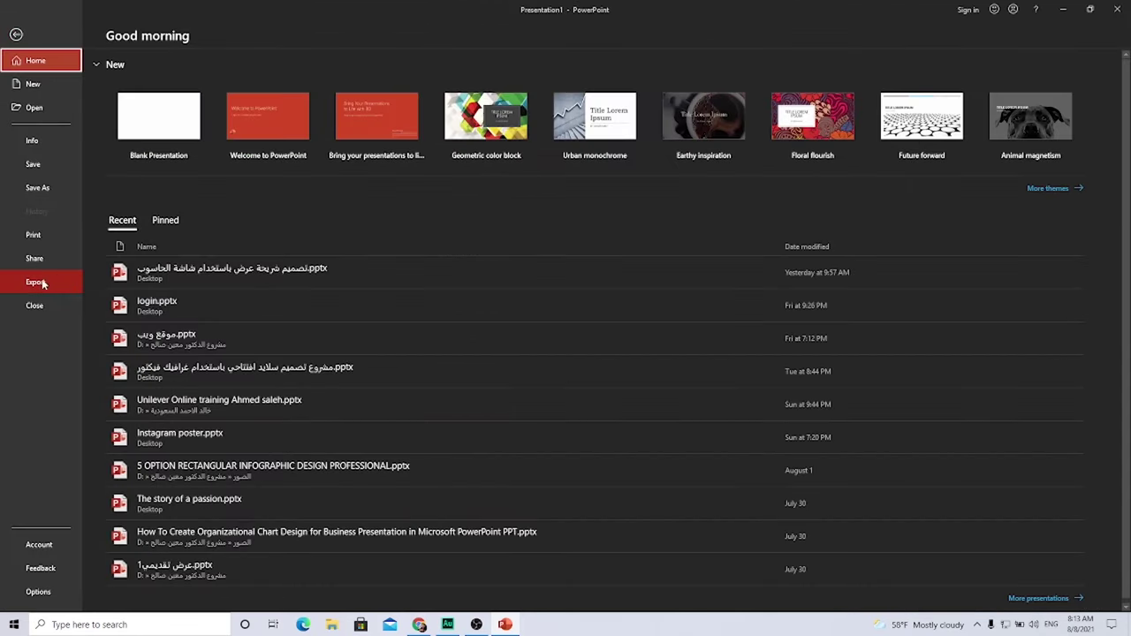
{"action": "left_click", "coordinate": [38, 592]}
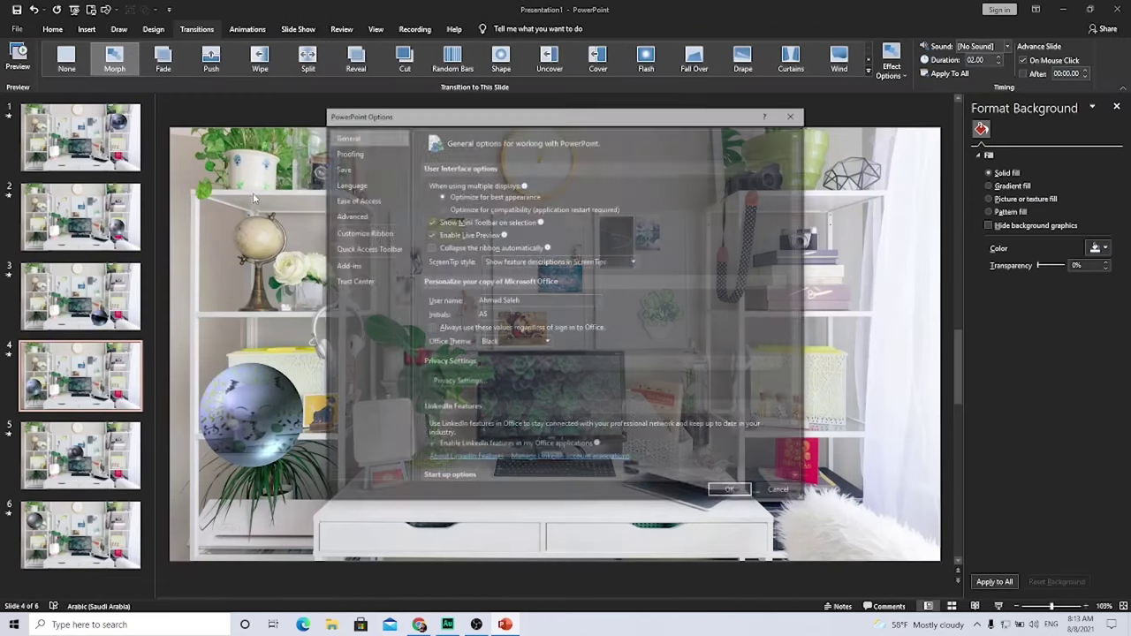
{"action": "left_click", "coordinate": [349, 184]}
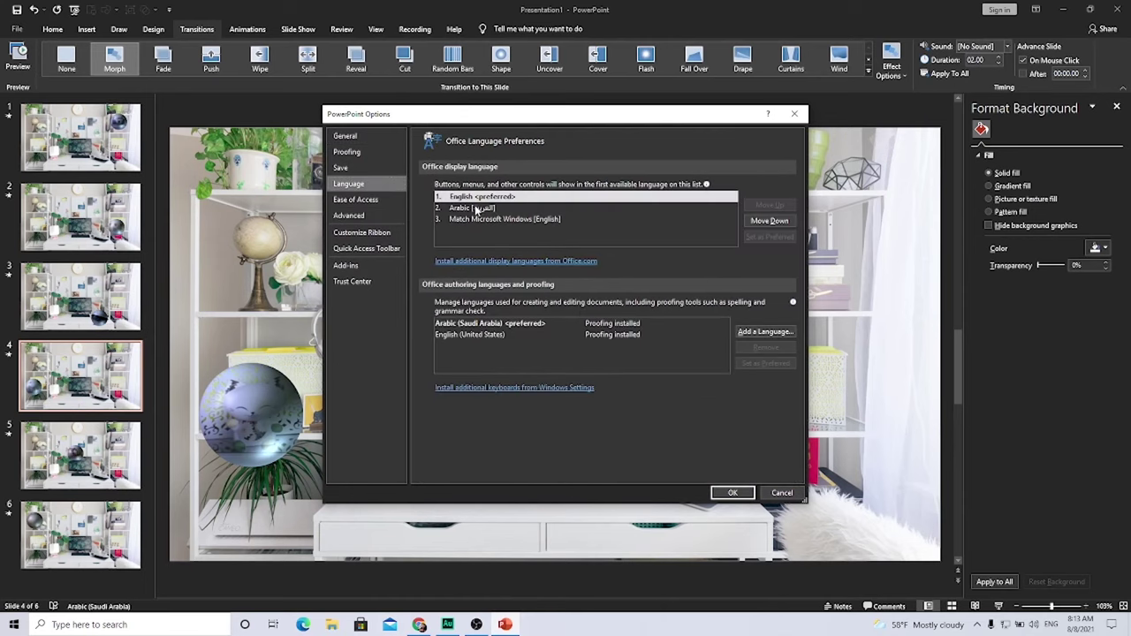
{"action": "left_click", "coordinate": [466, 206]}
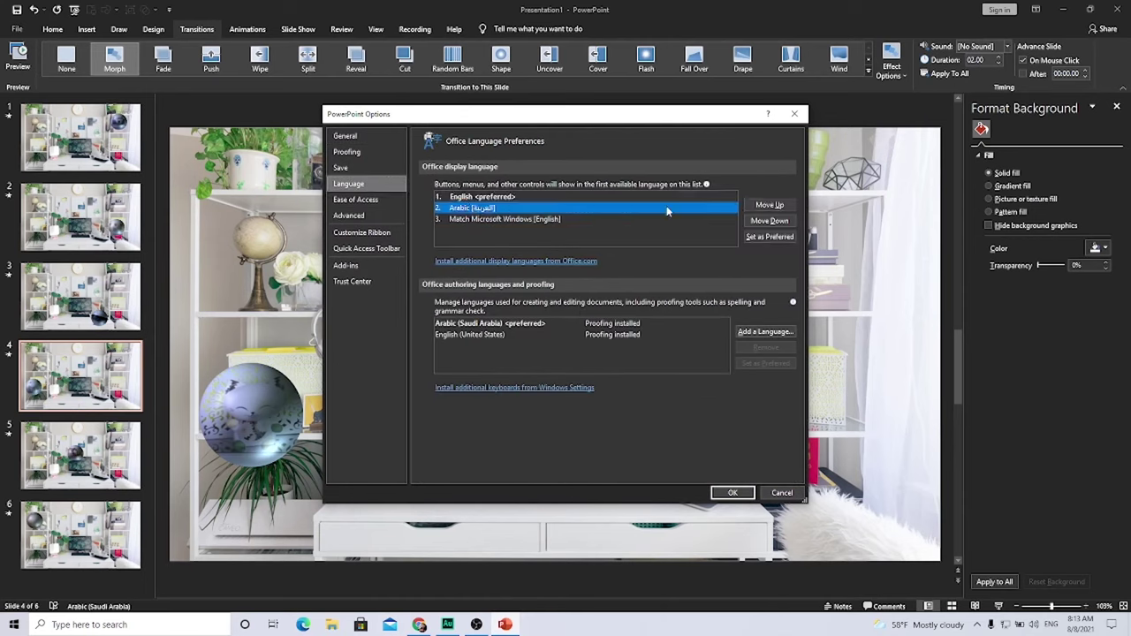
{"action": "left_click", "coordinate": [770, 206]}
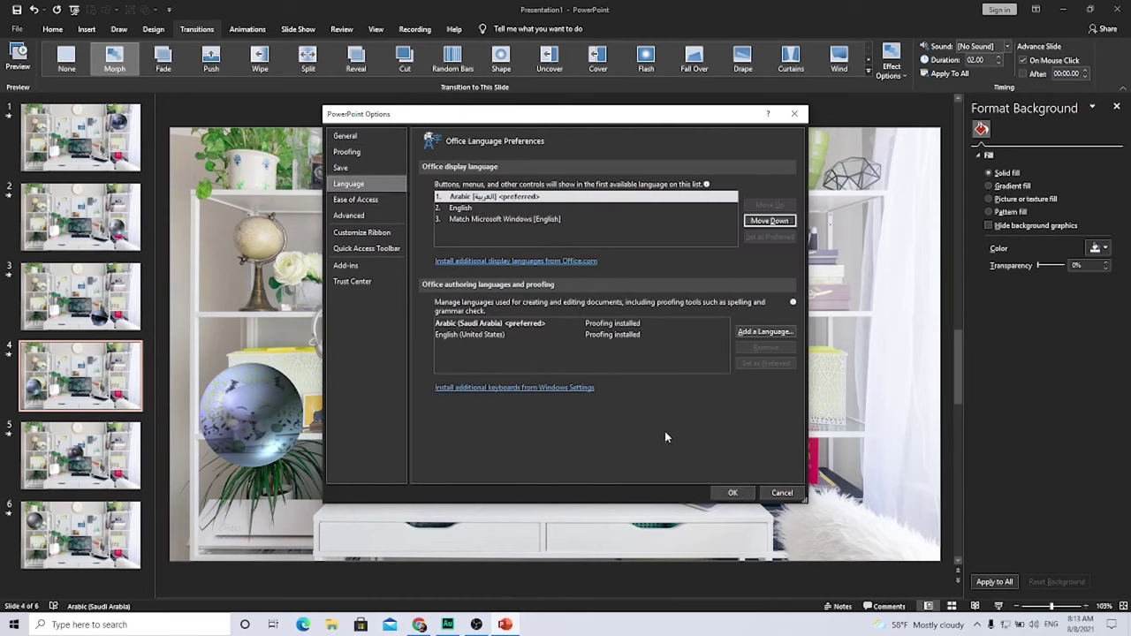
{"action": "left_click", "coordinate": [733, 493]}
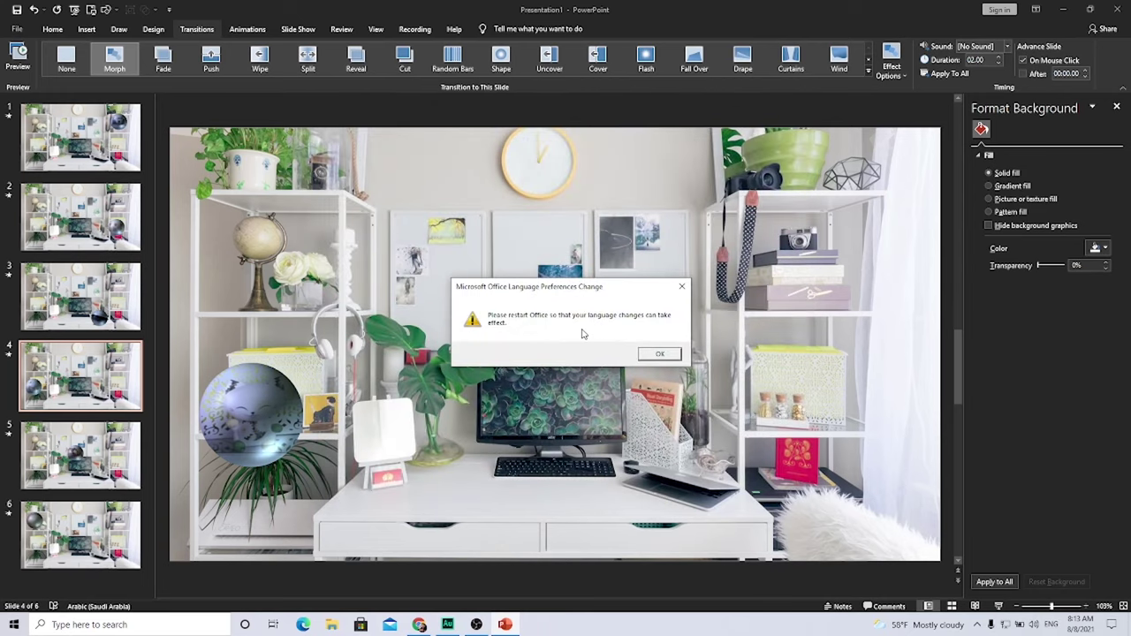
{"action": "left_click", "coordinate": [659, 355]}
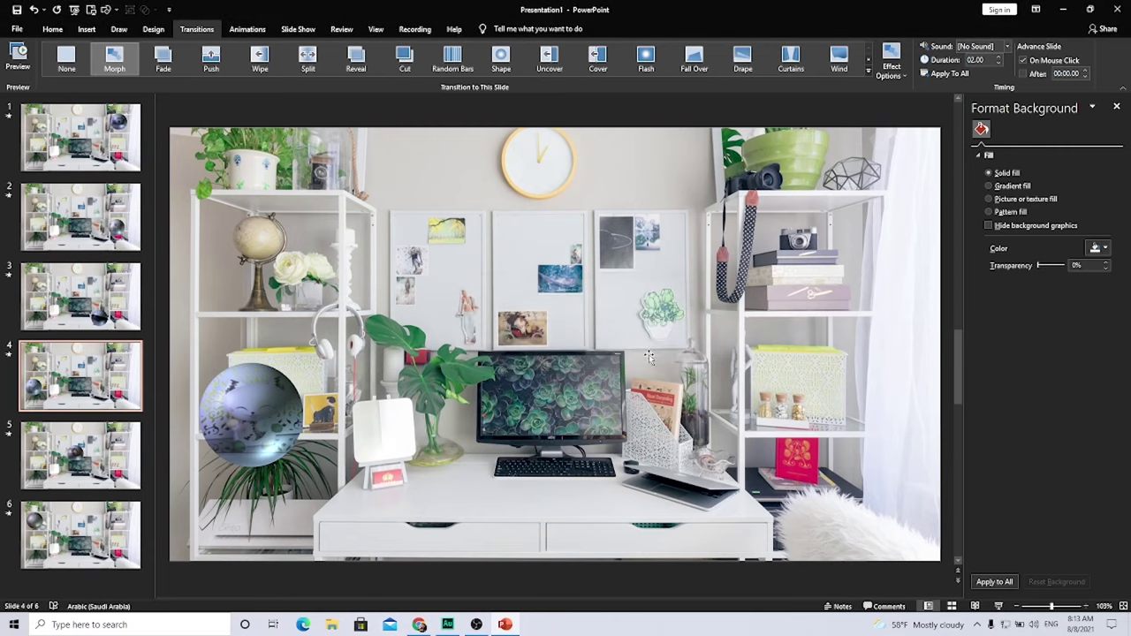
Step: Close PowerPoint without saving the presentation and relaunch it from the desktop
{"action": "left_click", "coordinate": [1116, 10]}
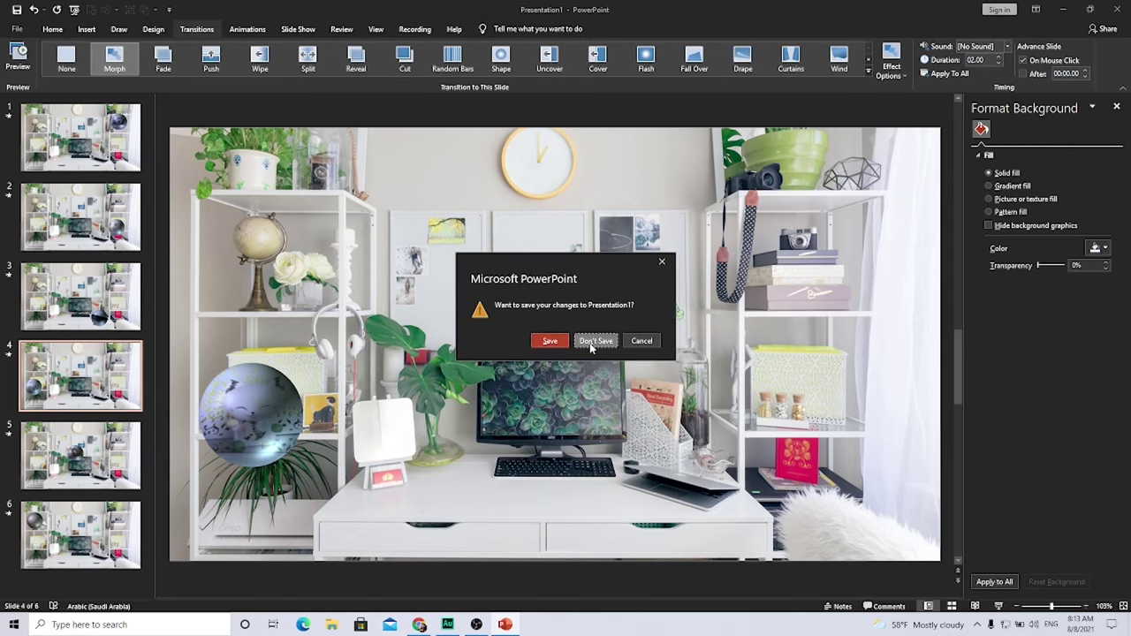
{"action": "left_click", "coordinate": [594, 341]}
{"action": "double_click", "coordinate": [111, 119]}
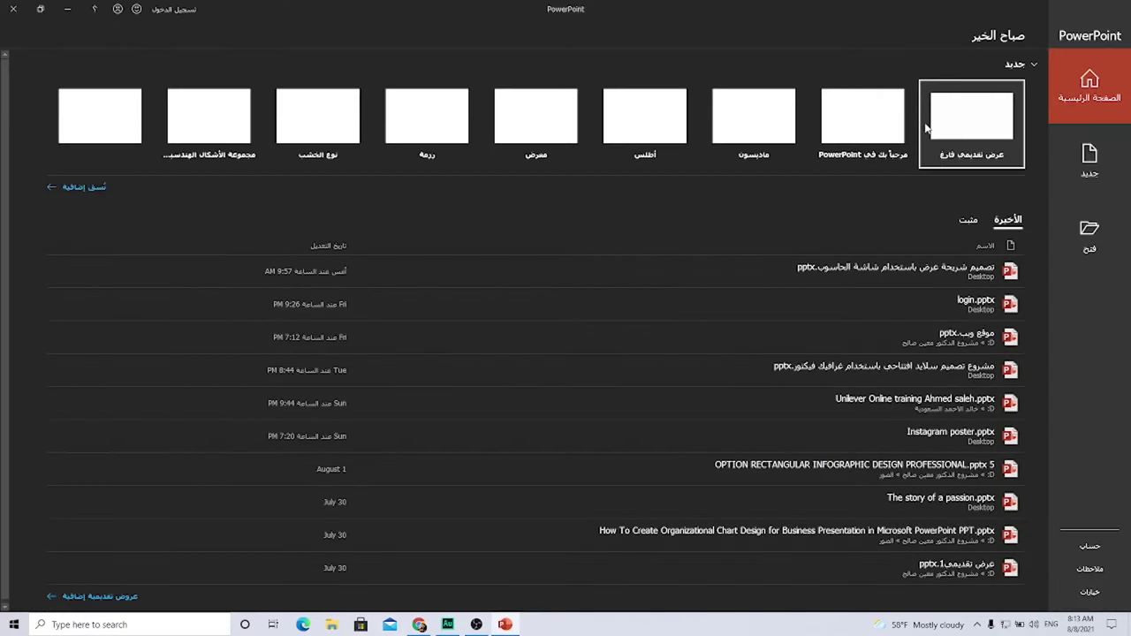
Step: Create a new blank presentation and give its slide the Blank layout
{"action": "left_click", "coordinate": [961, 122]}
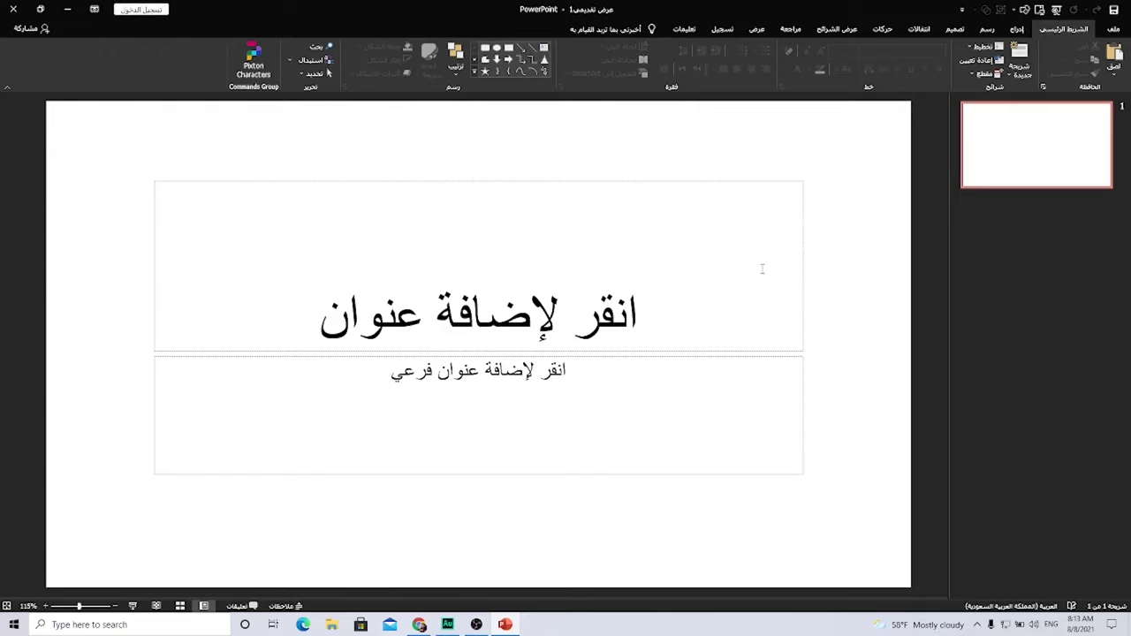
{"action": "right_click", "coordinate": [854, 166]}
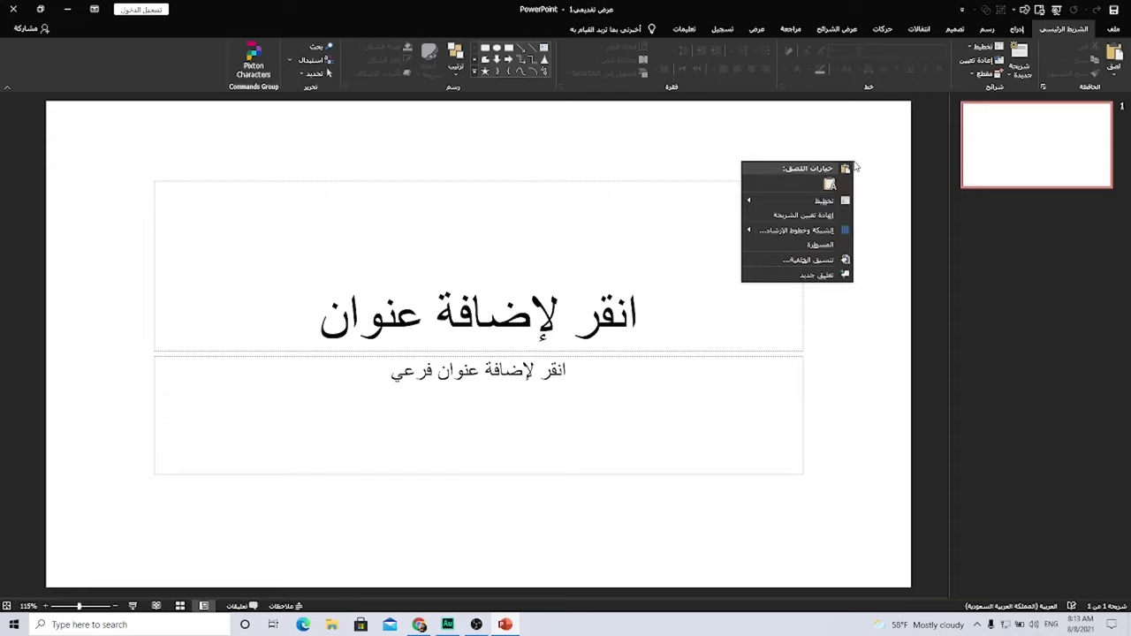
{"action": "mouse_move", "coordinate": [804, 197]}
{"action": "left_click", "coordinate": [696, 329]}
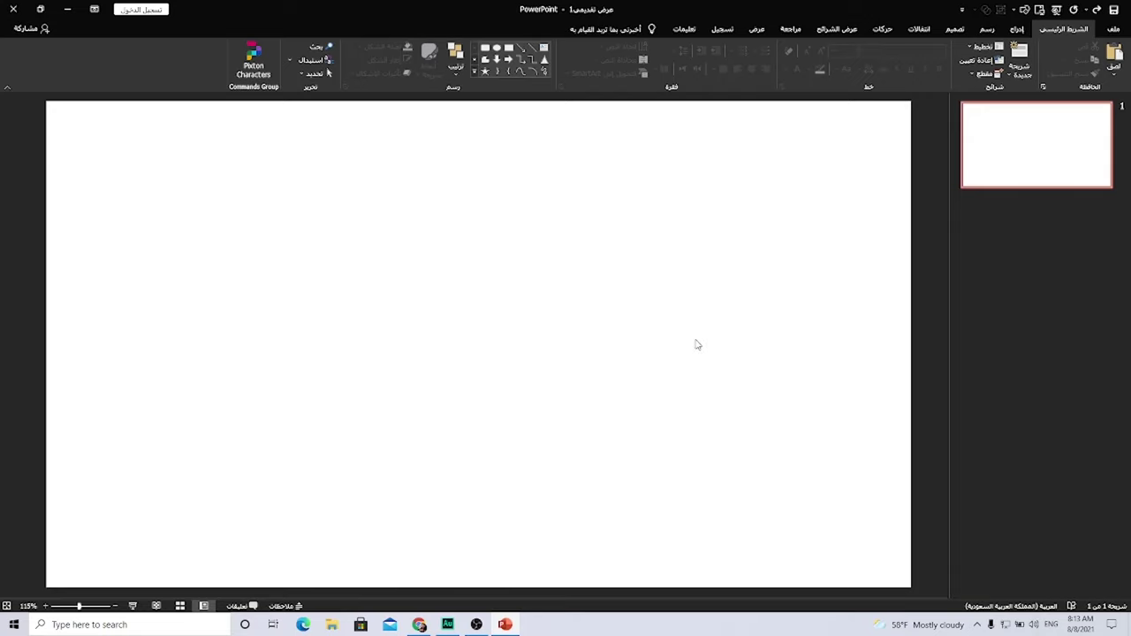
Step: Insert the desk photo from the Desktop folder onto the slide
{"action": "left_click", "coordinate": [1014, 32]}
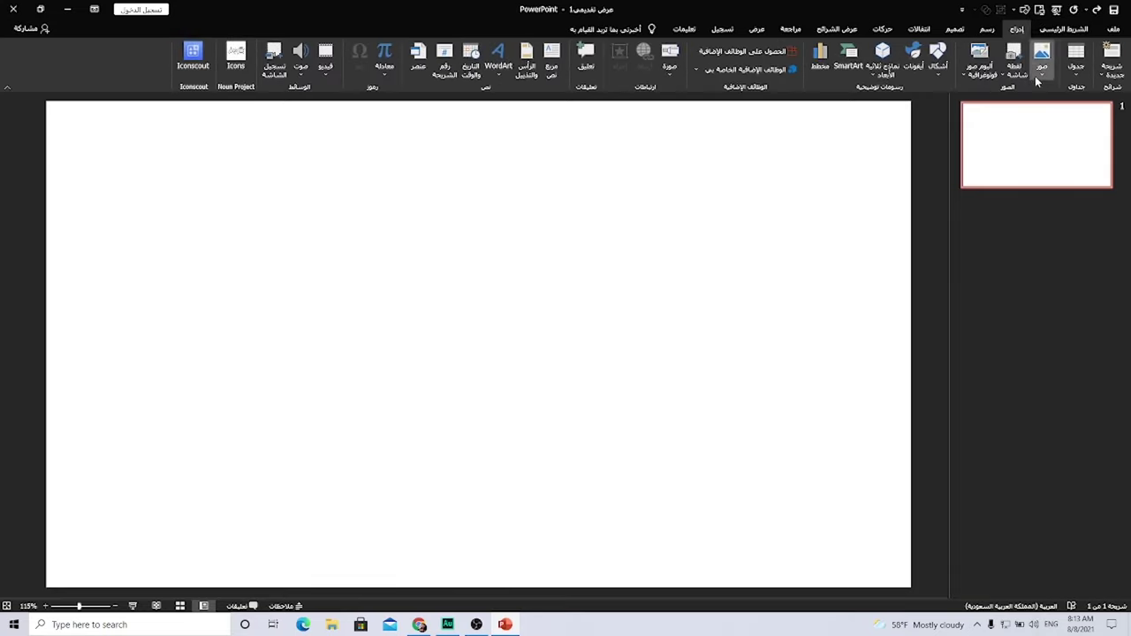
{"action": "left_click", "coordinate": [1014, 55]}
{"action": "left_click", "coordinate": [1015, 105]}
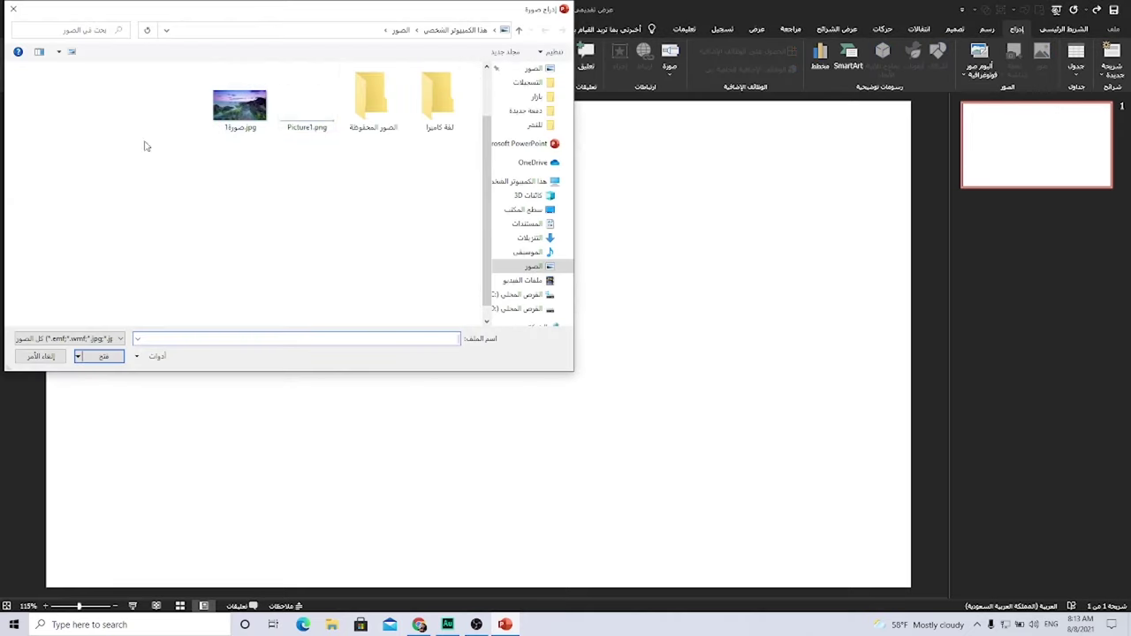
{"action": "left_click", "coordinate": [514, 213]}
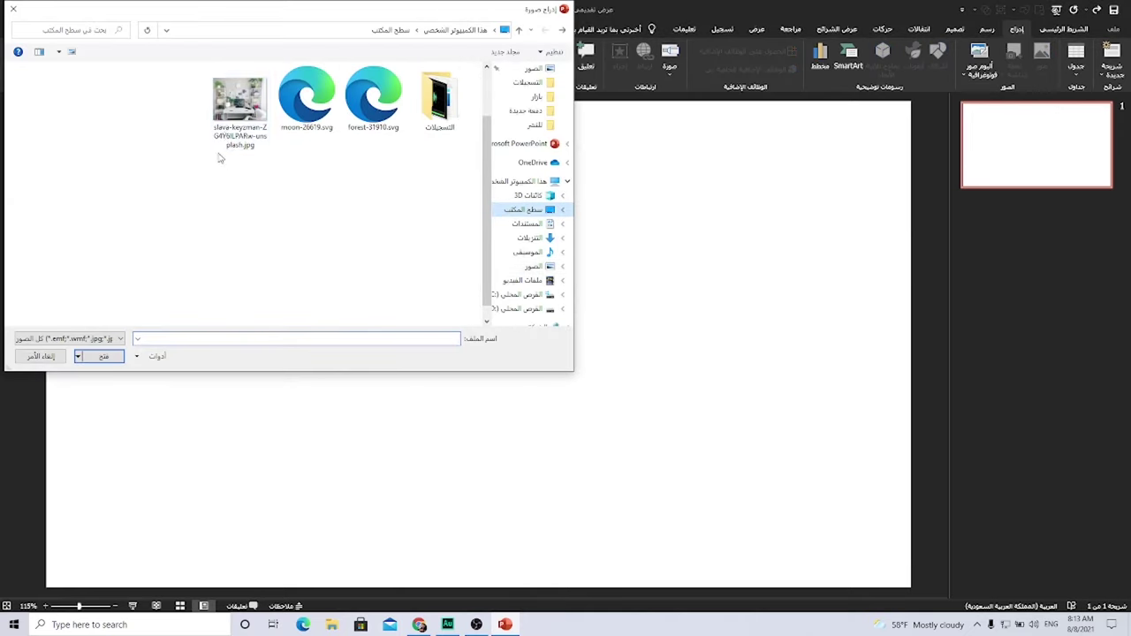
{"action": "left_click", "coordinate": [235, 121]}
{"action": "double_click", "coordinate": [239, 104]}
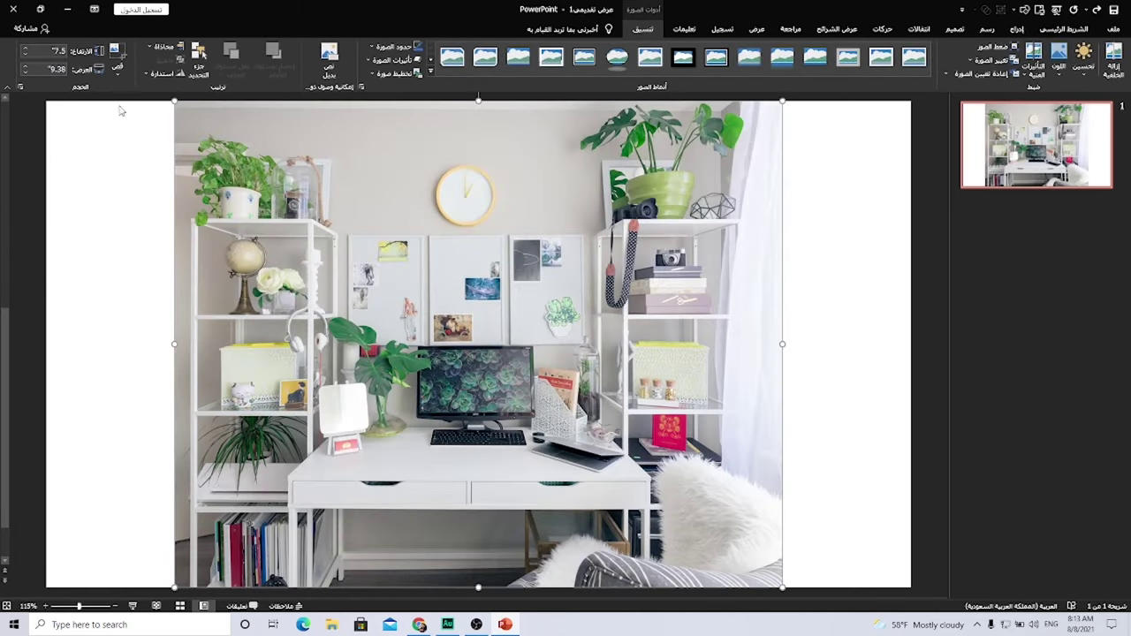
Step: Crop the photo to 16:9, enlarge it to fill the 13.33" x 7.5" slide, and duplicate it
{"action": "left_click", "coordinate": [116, 74]}
{"action": "mouse_move", "coordinate": [93, 123]}
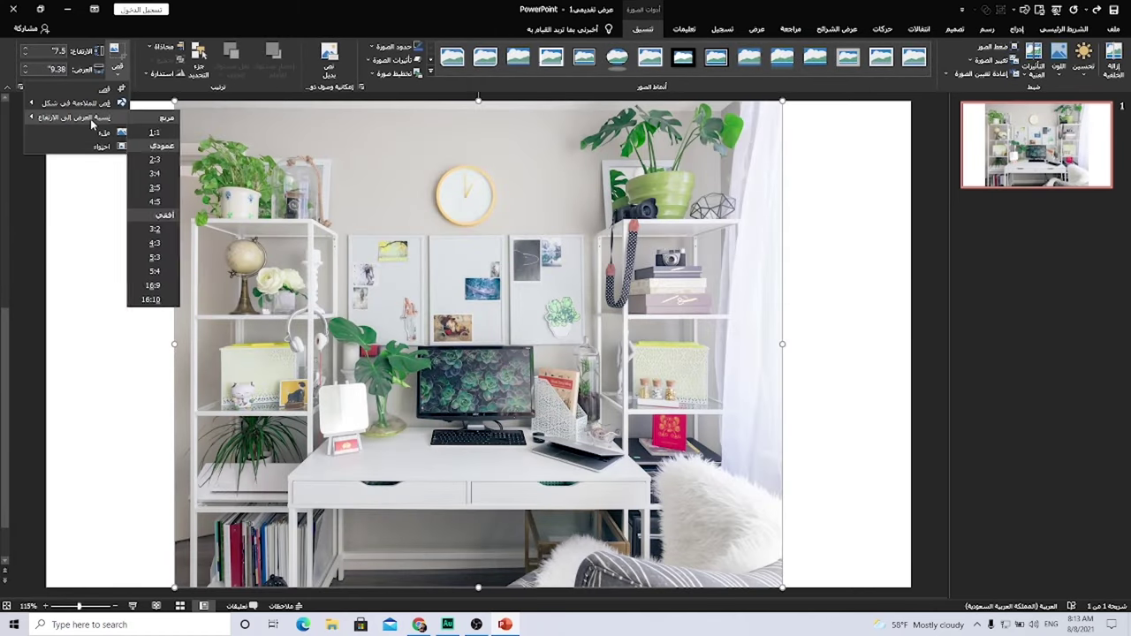
{"action": "left_click", "coordinate": [133, 283]}
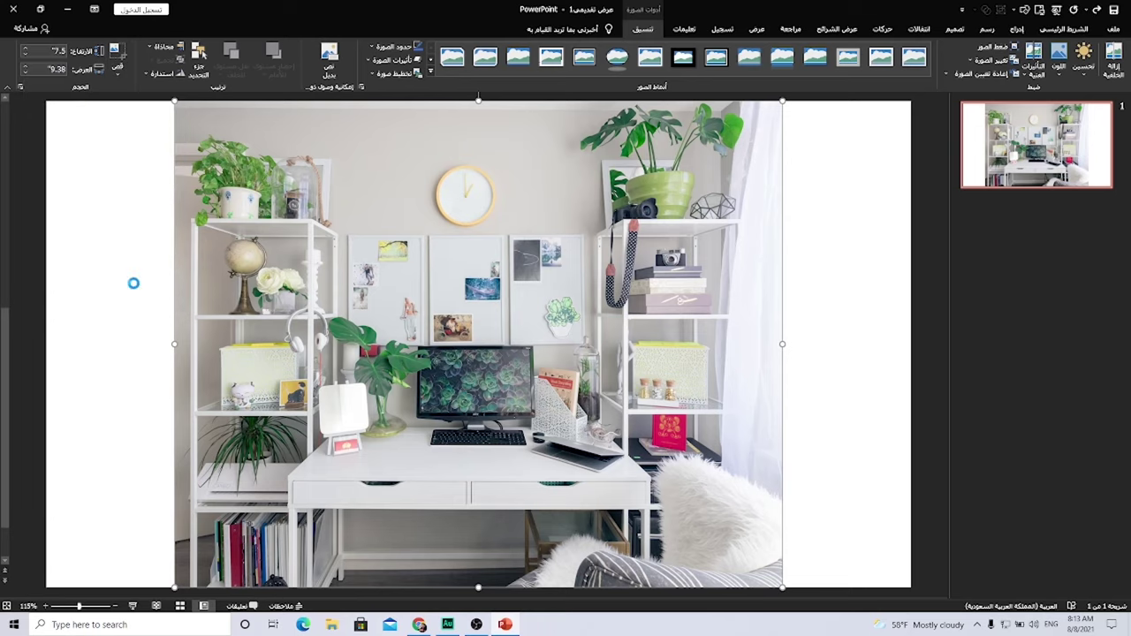
{"action": "left_click", "coordinate": [106, 226]}
{"action": "left_click_drag", "start_coordinate": [219, 228], "coordinate": [94, 157]}
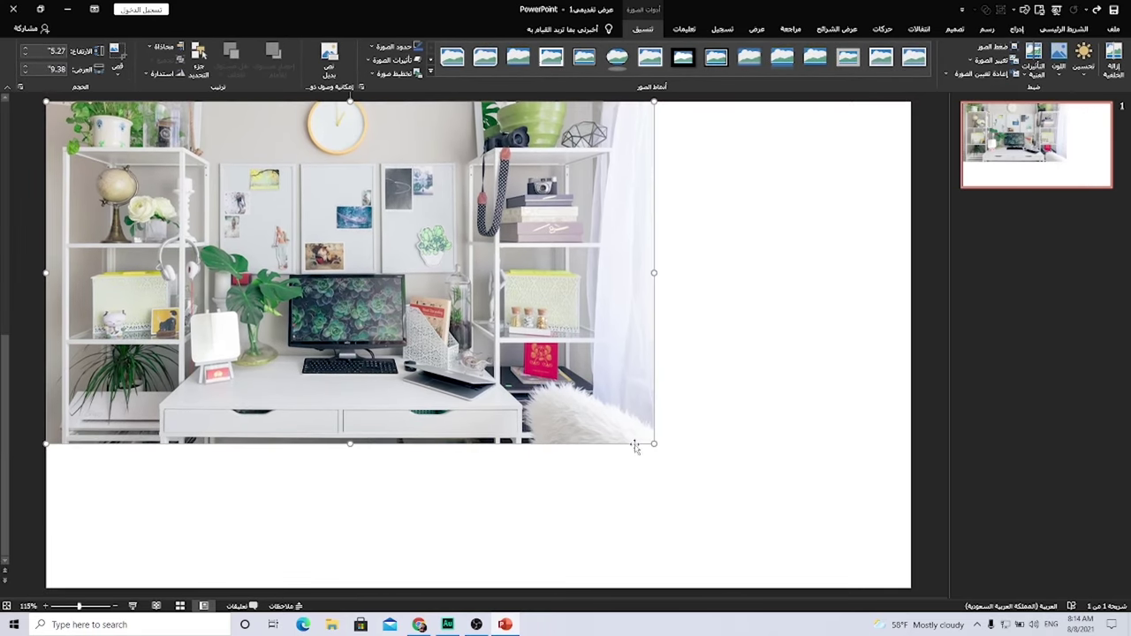
{"action": "left_click_drag", "start_coordinate": [654, 445], "coordinate": [910, 586]}
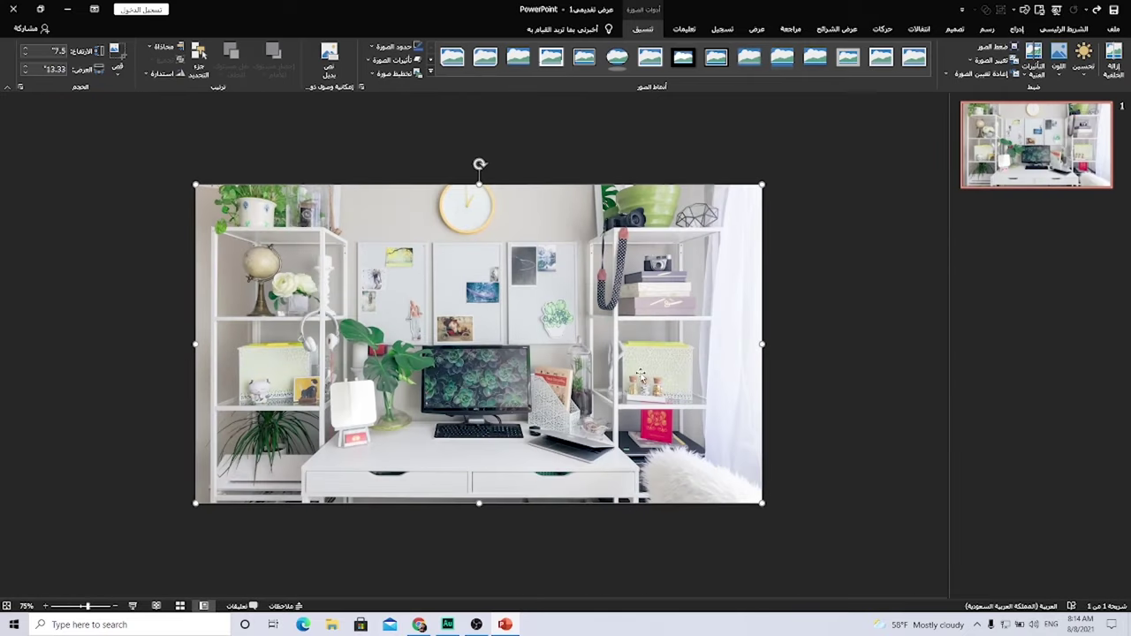
{"action": "left_click_drag", "start_coordinate": [429, 265], "coordinate": [499, 265]}
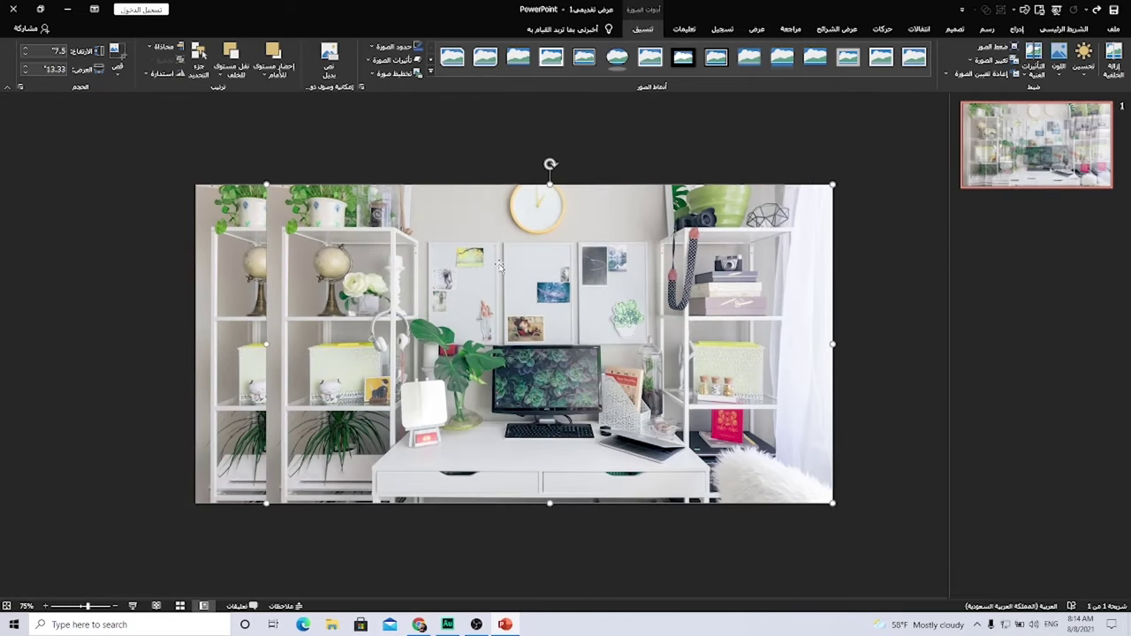
Step: Raise the brightness of the duplicated photo in Picture Corrections
{"action": "right_click", "coordinate": [499, 265]}
{"action": "left_click", "coordinate": [455, 450]}
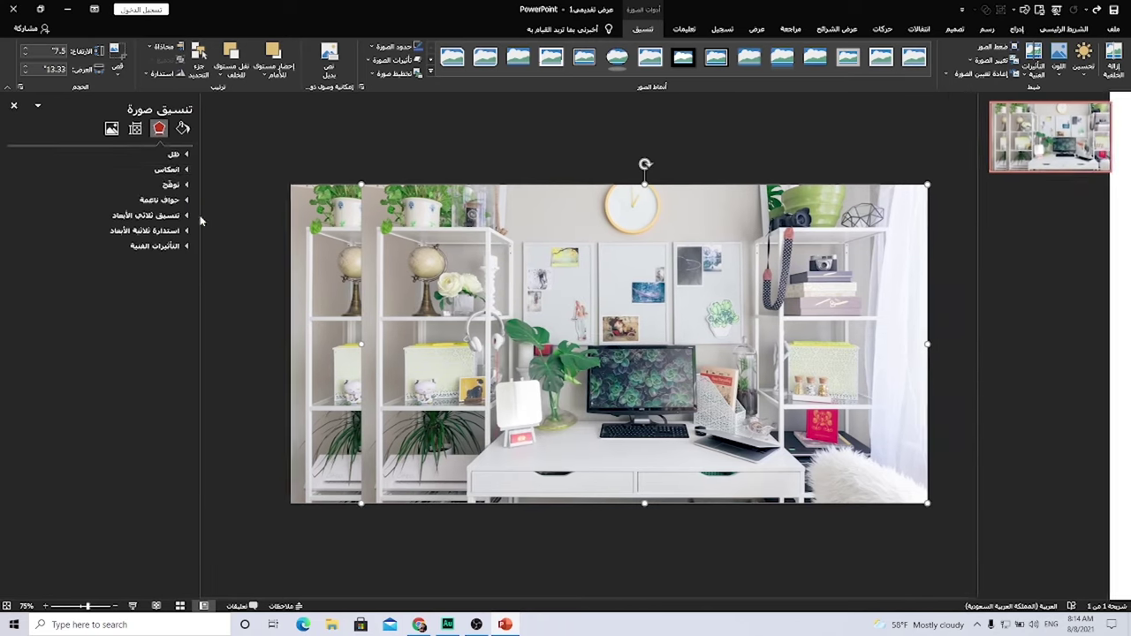
{"action": "left_click", "coordinate": [112, 131]}
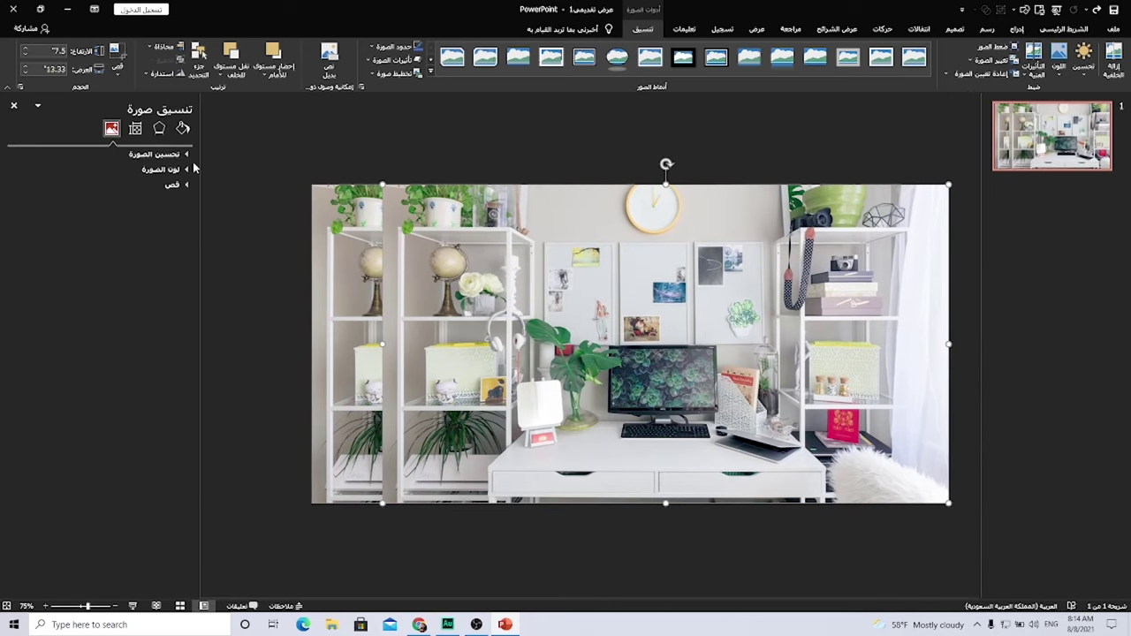
{"action": "left_click", "coordinate": [177, 154]}
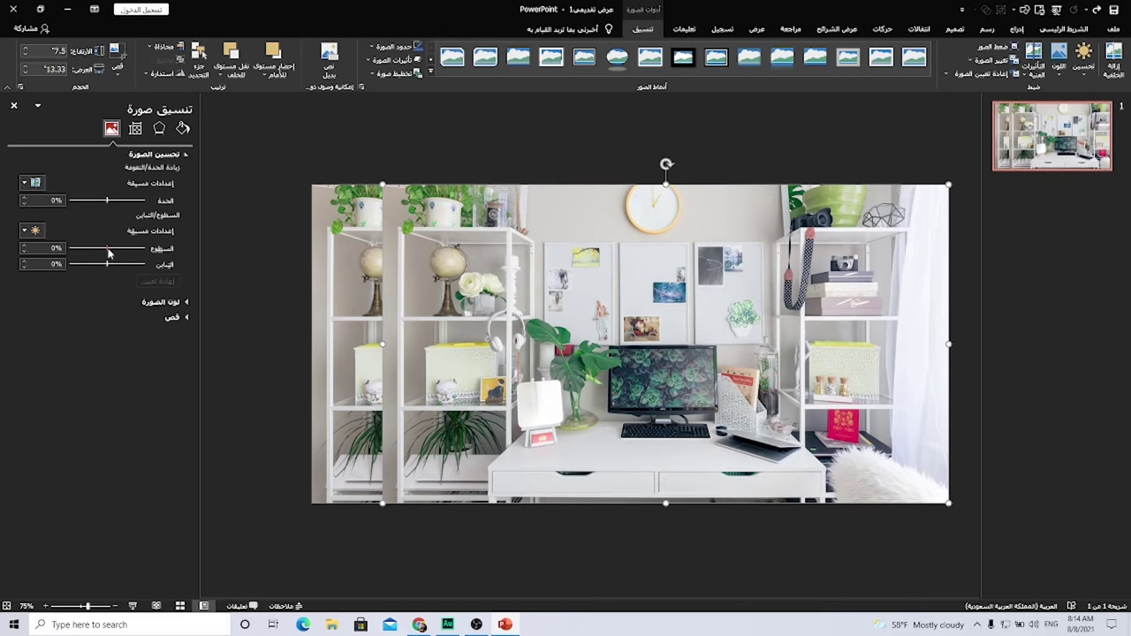
{"action": "left_click_drag", "start_coordinate": [109, 248], "coordinate": [114, 248]}
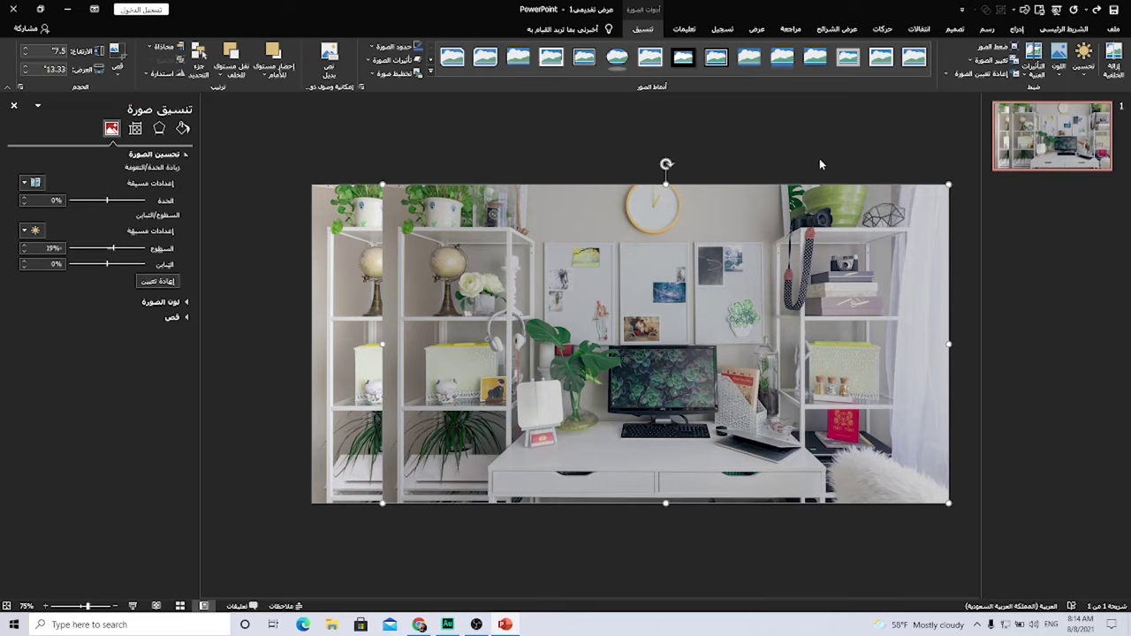
Step: Crop the copy down to a 1.18" x 1.36" patch around the cat figurine
{"action": "left_click", "coordinate": [117, 53]}
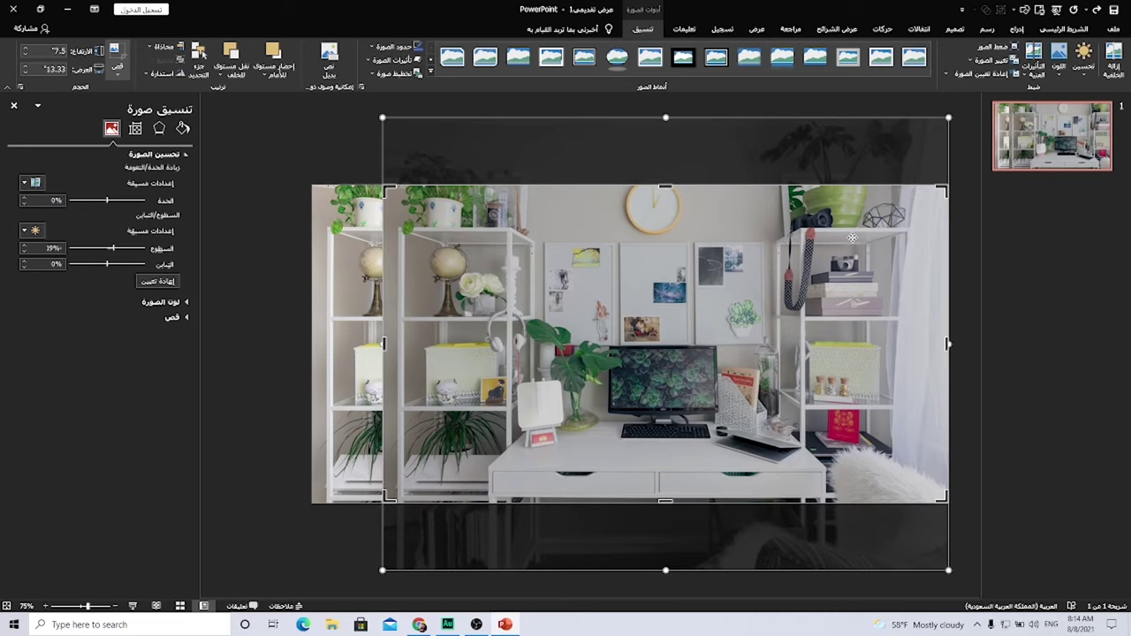
{"action": "left_click_drag", "start_coordinate": [944, 188], "coordinate": [478, 363]}
{"action": "left_click_drag", "start_coordinate": [382, 503], "coordinate": [420, 413]}
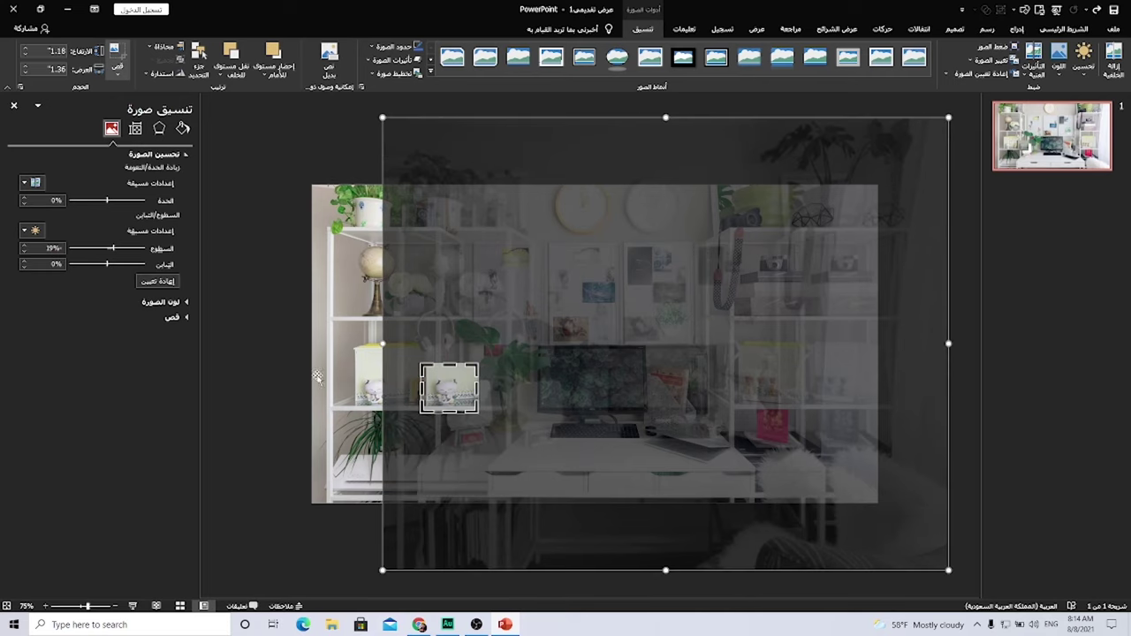
{"action": "key", "text": "Escape"}
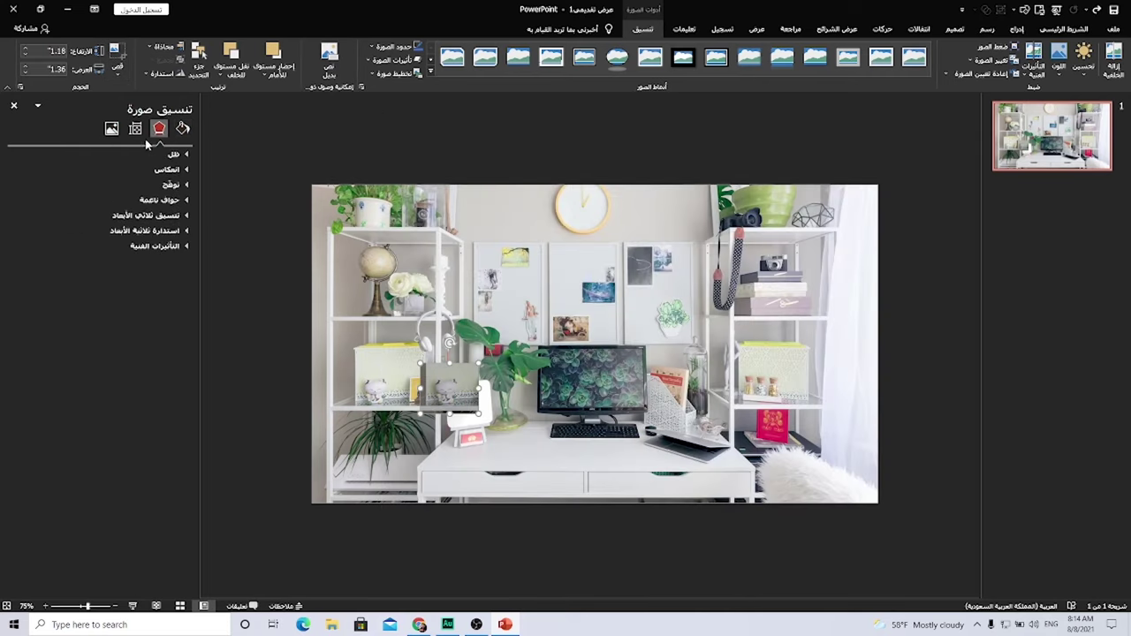
Step: Crop the small picture to a 1:1 square, then to an oval circle
{"action": "left_click", "coordinate": [117, 72]}
{"action": "mouse_move", "coordinate": [68, 120]}
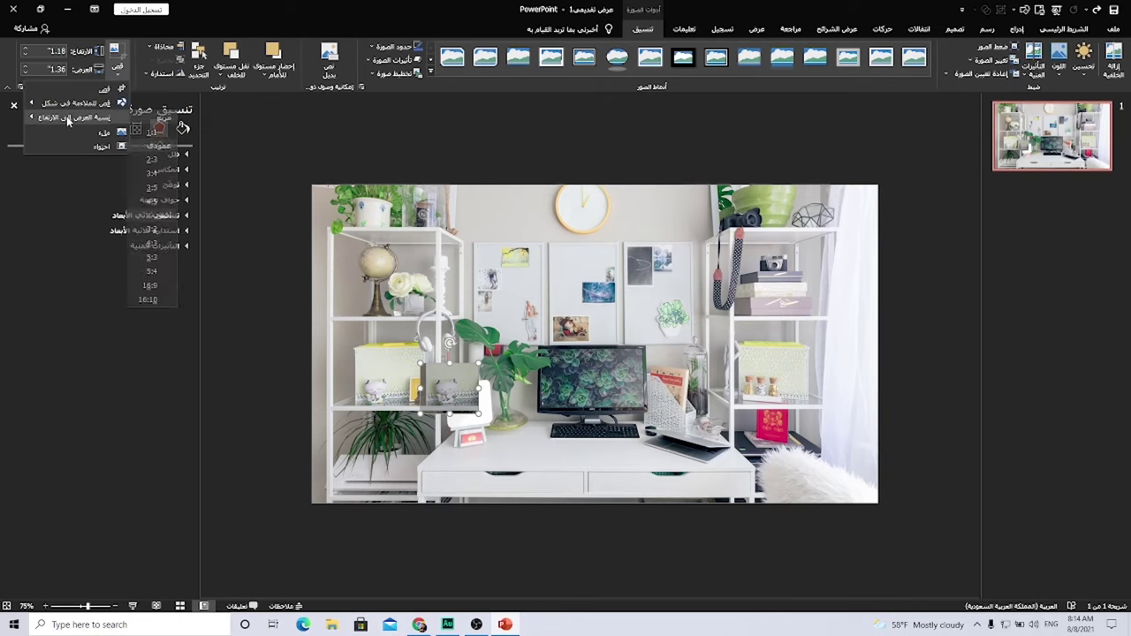
{"action": "left_click", "coordinate": [152, 132]}
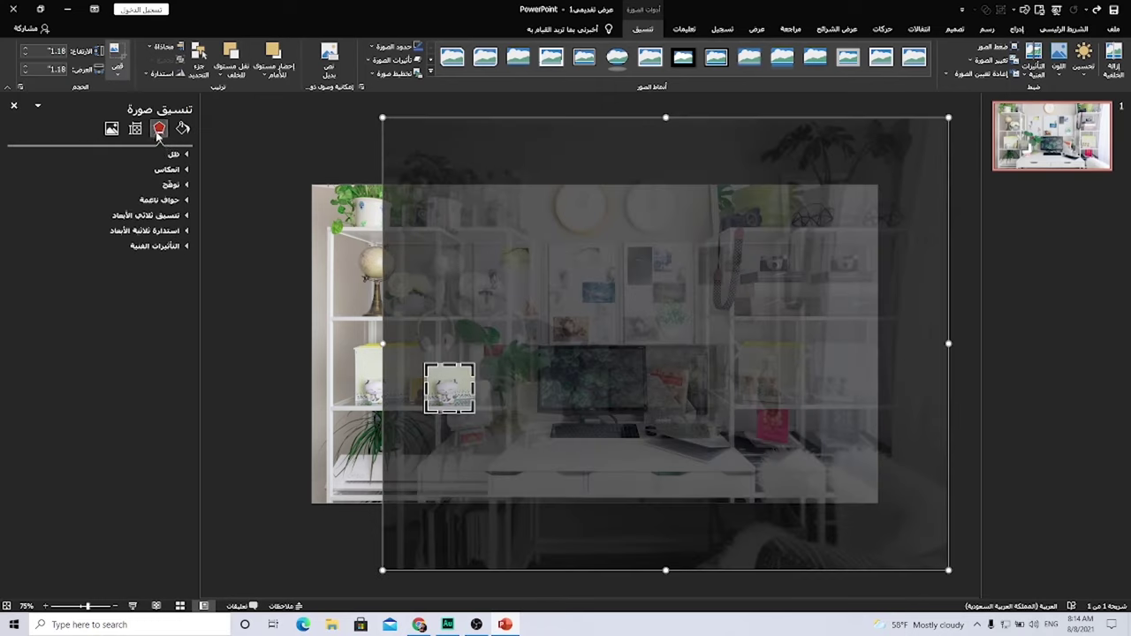
{"action": "left_click", "coordinate": [290, 331]}
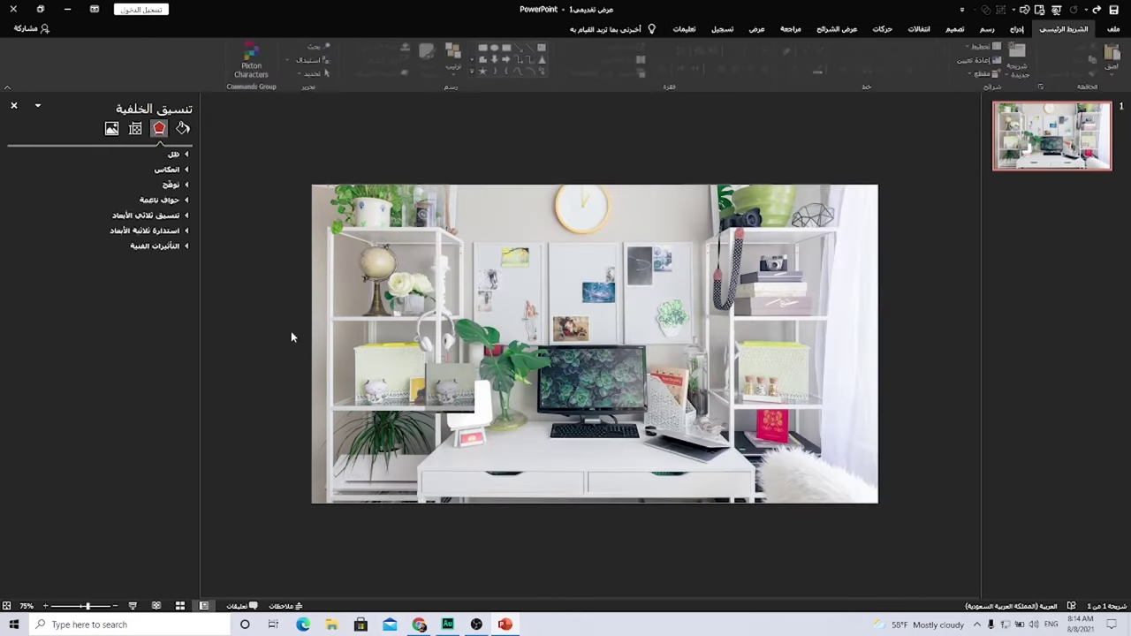
{"action": "left_click", "coordinate": [455, 386]}
{"action": "left_click", "coordinate": [125, 76]}
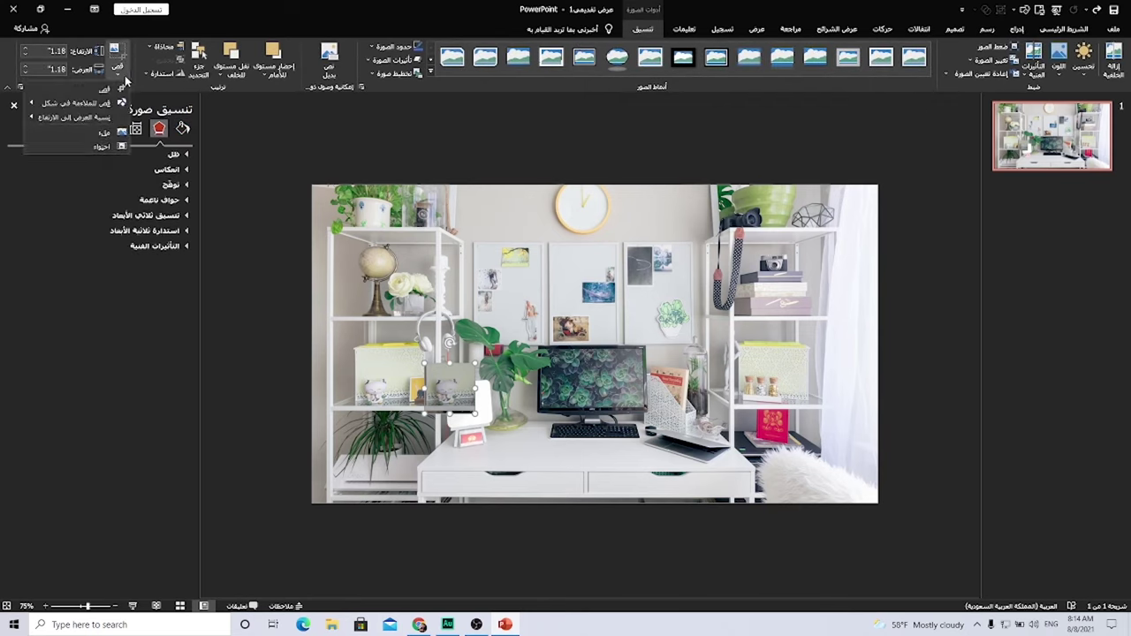
{"action": "mouse_move", "coordinate": [88, 105]}
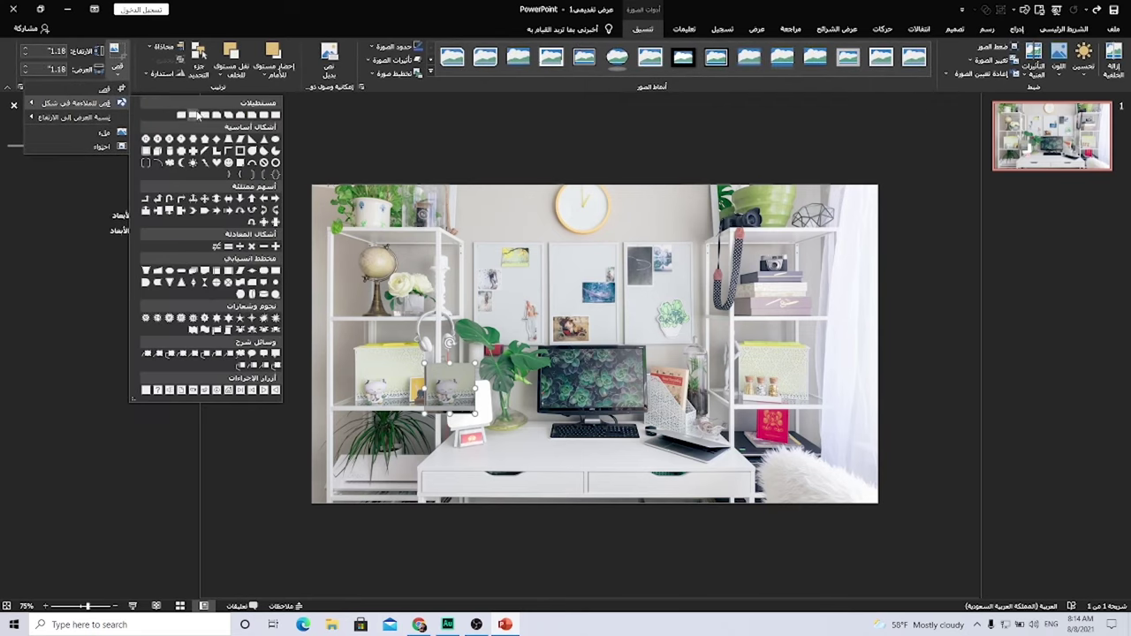
{"action": "left_click", "coordinate": [275, 144]}
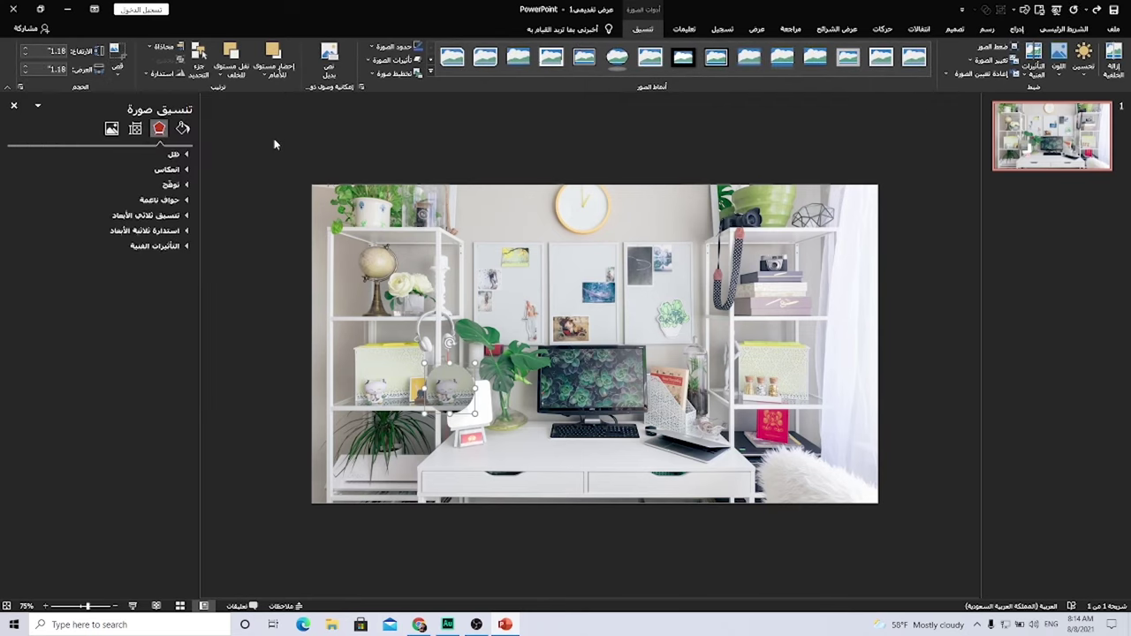
{"action": "left_click", "coordinate": [265, 355]}
Step: Move the circle left over the cat figurine and enlarge it to 2.14"
{"action": "left_click", "coordinate": [449, 386]}
{"action": "left_click_drag", "start_coordinate": [449, 386], "coordinate": [379, 394]}
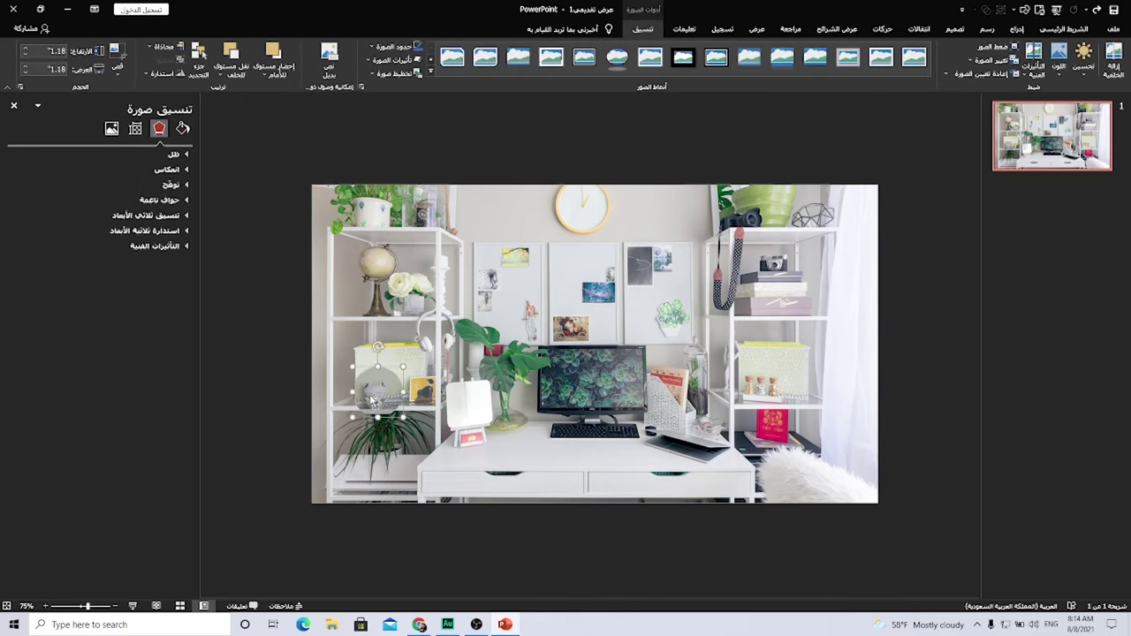
{"action": "left_click_drag", "start_coordinate": [352, 415], "coordinate": [331, 437]}
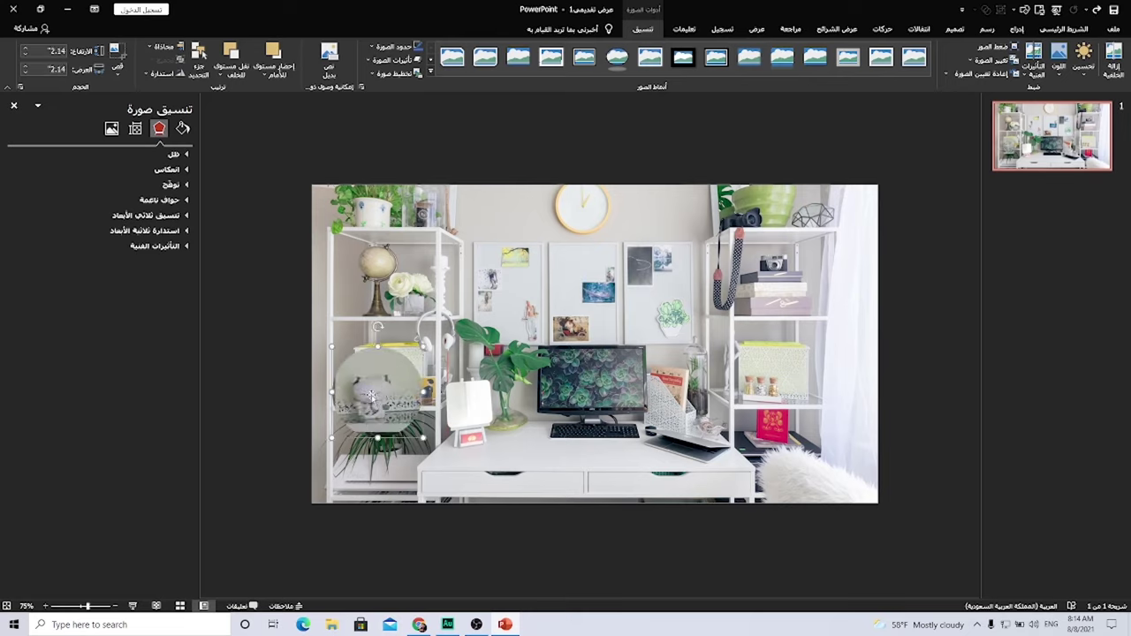
Step: Give the round picture a top bevel 56.5 pt wide and 23.5 pt high
{"action": "scroll", "coordinate": [373, 400], "scroll_direction": "up", "scroll_amount": 5}
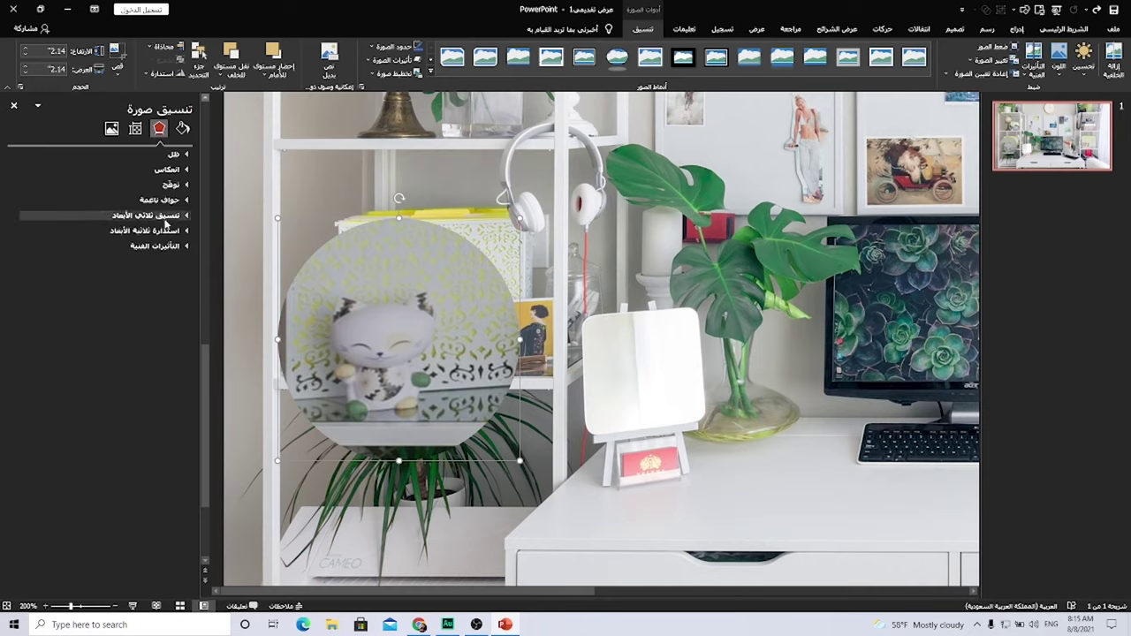
{"action": "left_click", "coordinate": [168, 215]}
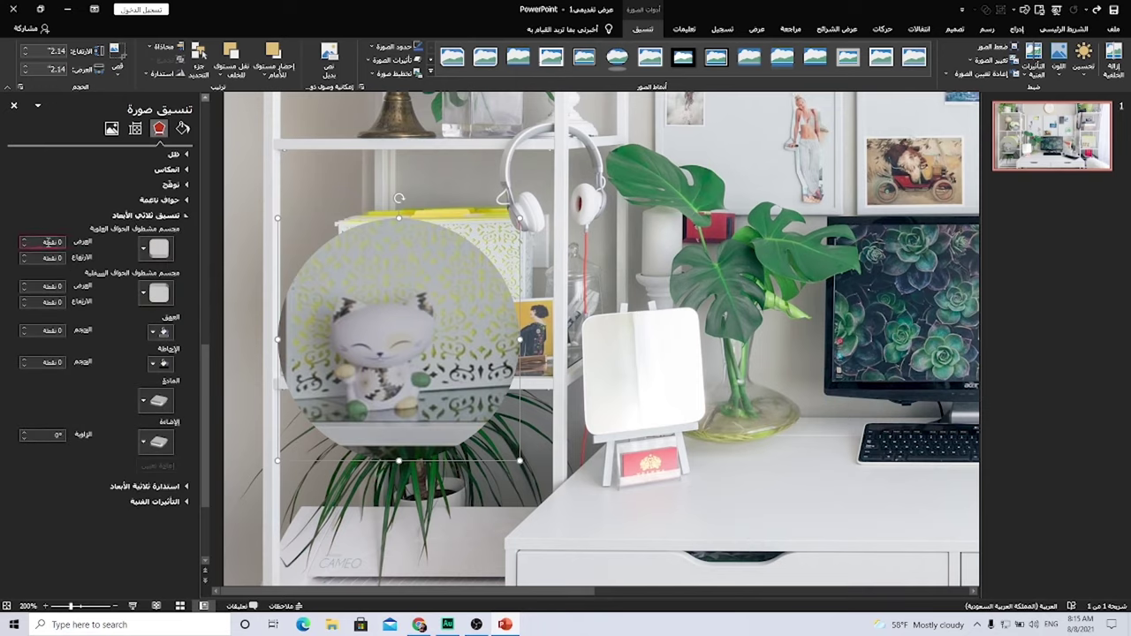
{"action": "left_click", "coordinate": [24, 239]}
{"action": "left_click", "coordinate": [25, 239]}
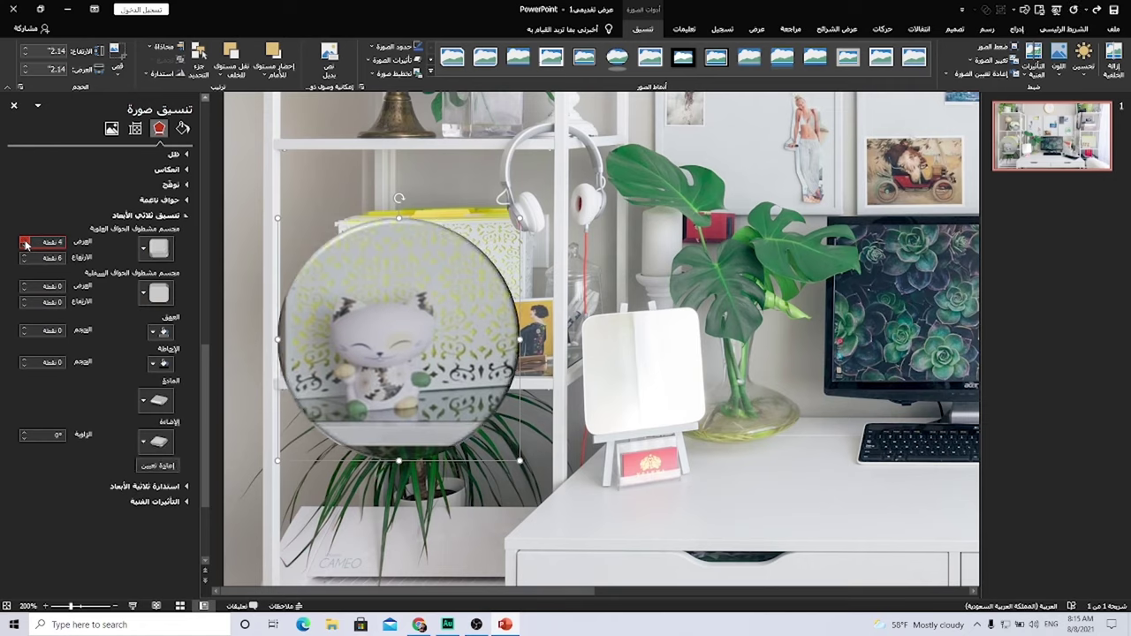
{"action": "left_click", "coordinate": [25, 240]}
{"action": "left_click", "coordinate": [25, 239]}
{"action": "left_click", "coordinate": [24, 239]}
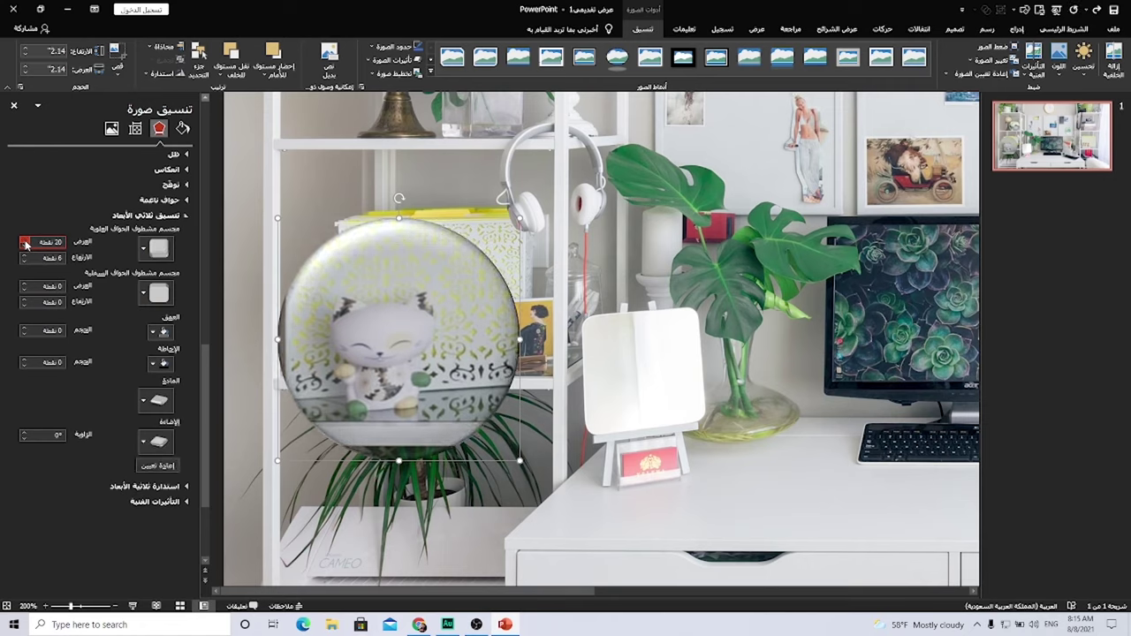
{"action": "left_click", "coordinate": [24, 258]}
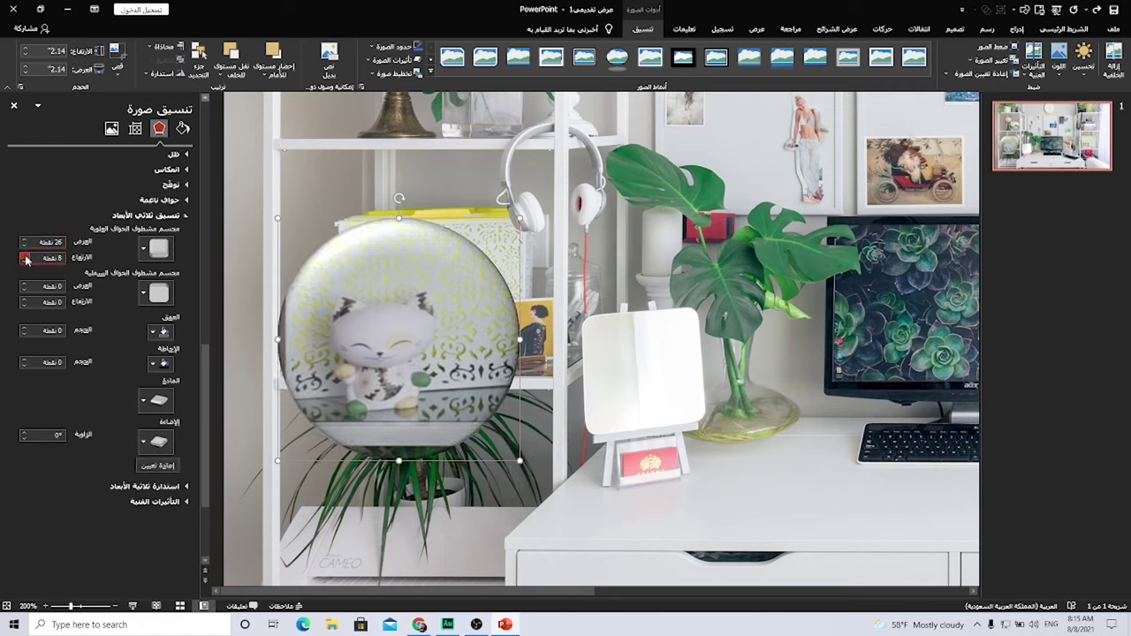
{"action": "left_click", "coordinate": [24, 258]}
{"action": "left_click", "coordinate": [25, 258]}
{"action": "left_click", "coordinate": [25, 258]}
{"action": "left_click", "coordinate": [24, 258]}
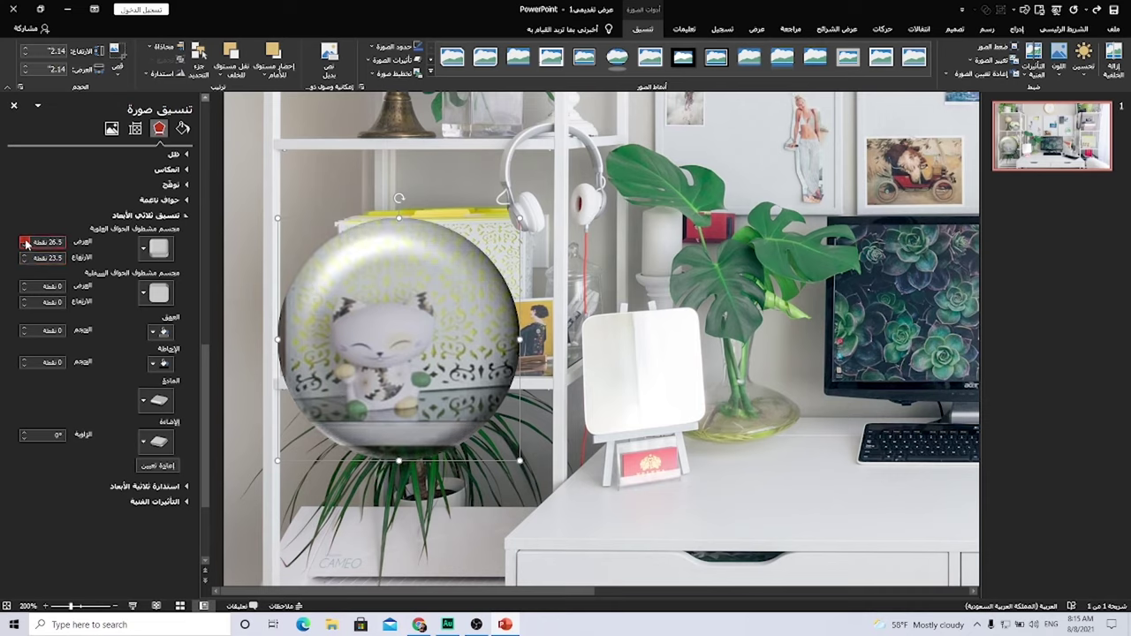
{"action": "left_click", "coordinate": [25, 240]}
{"action": "left_click", "coordinate": [25, 240]}
{"action": "left_click", "coordinate": [25, 241]}
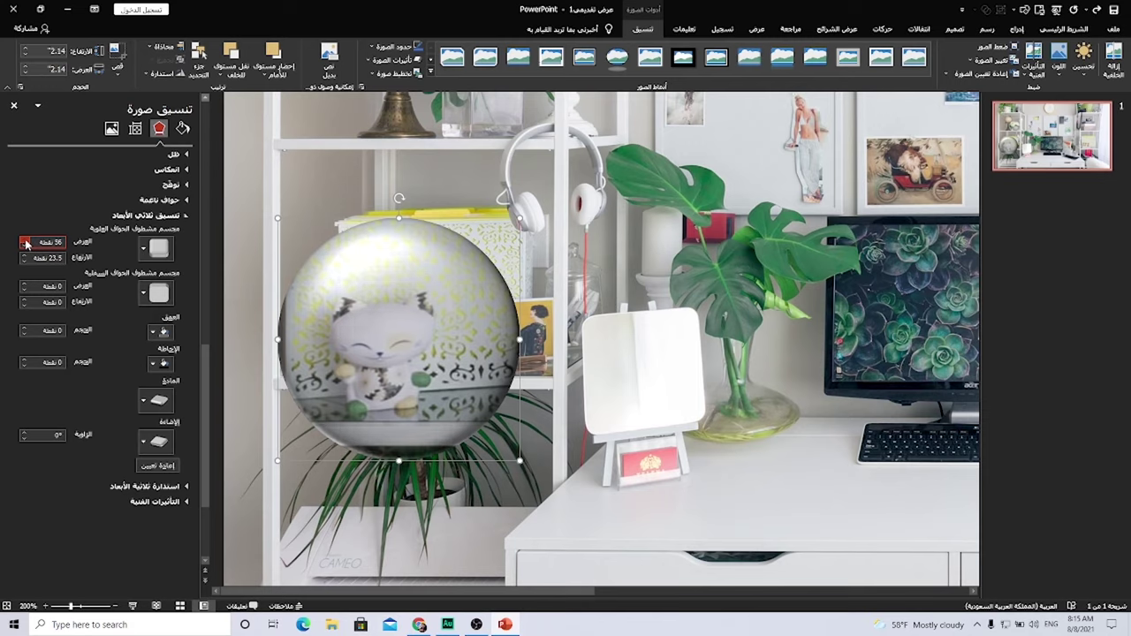
{"action": "left_click", "coordinate": [24, 241]}
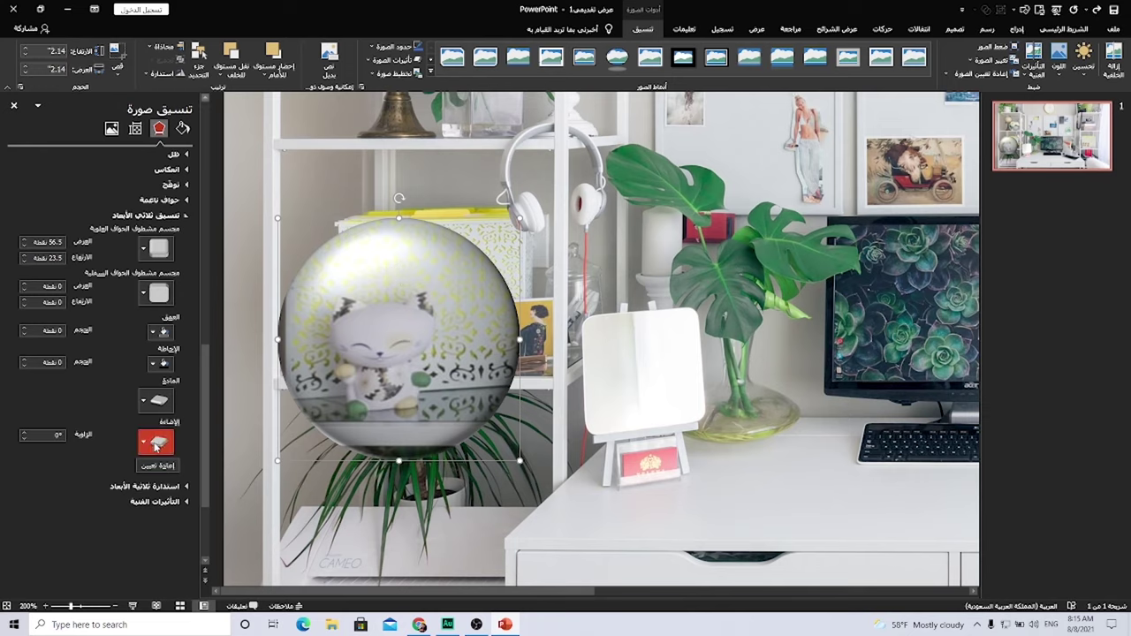
Step: Apply a darker, shiny 3-D material and a warm lighting preset to the circle
{"action": "left_click", "coordinate": [157, 400]}
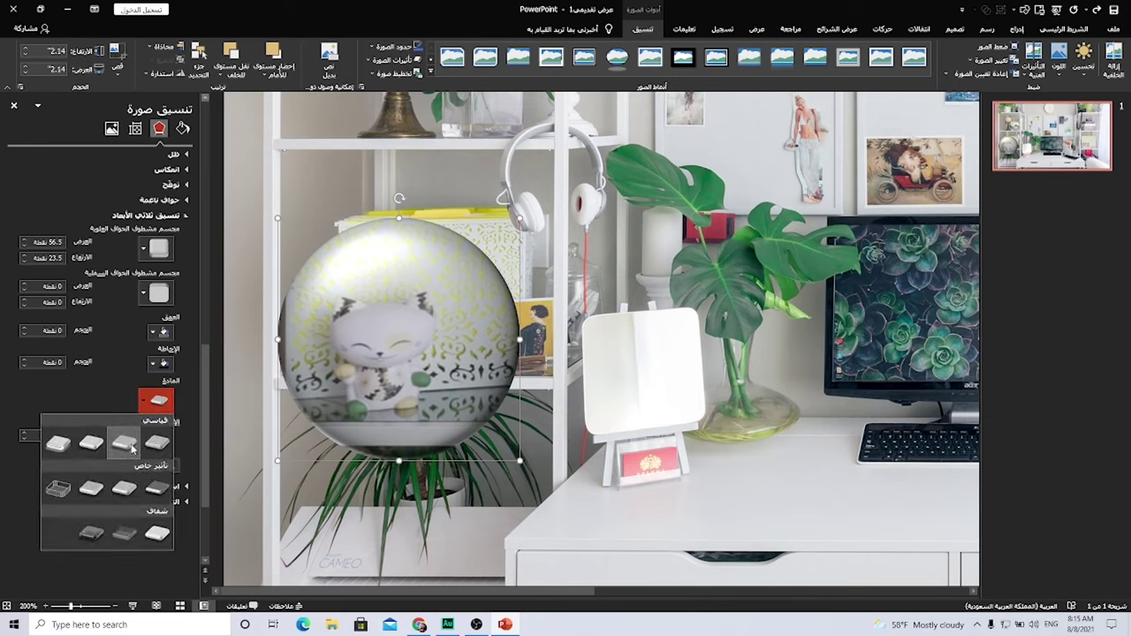
{"action": "left_click", "coordinate": [157, 488]}
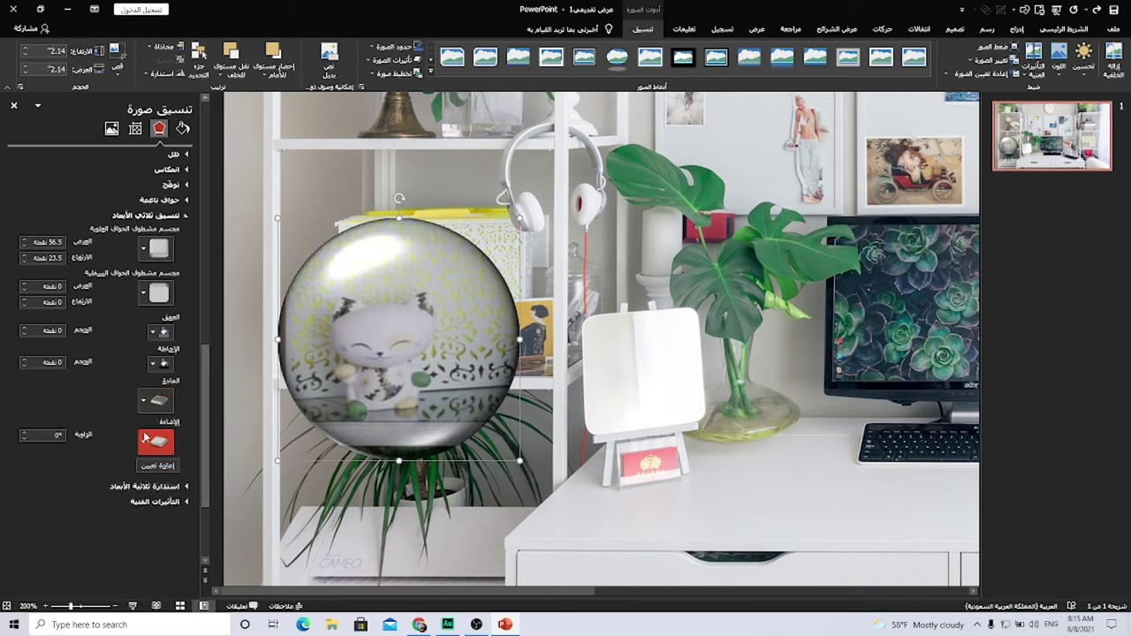
{"action": "left_click", "coordinate": [146, 439]}
{"action": "left_click", "coordinate": [130, 366]}
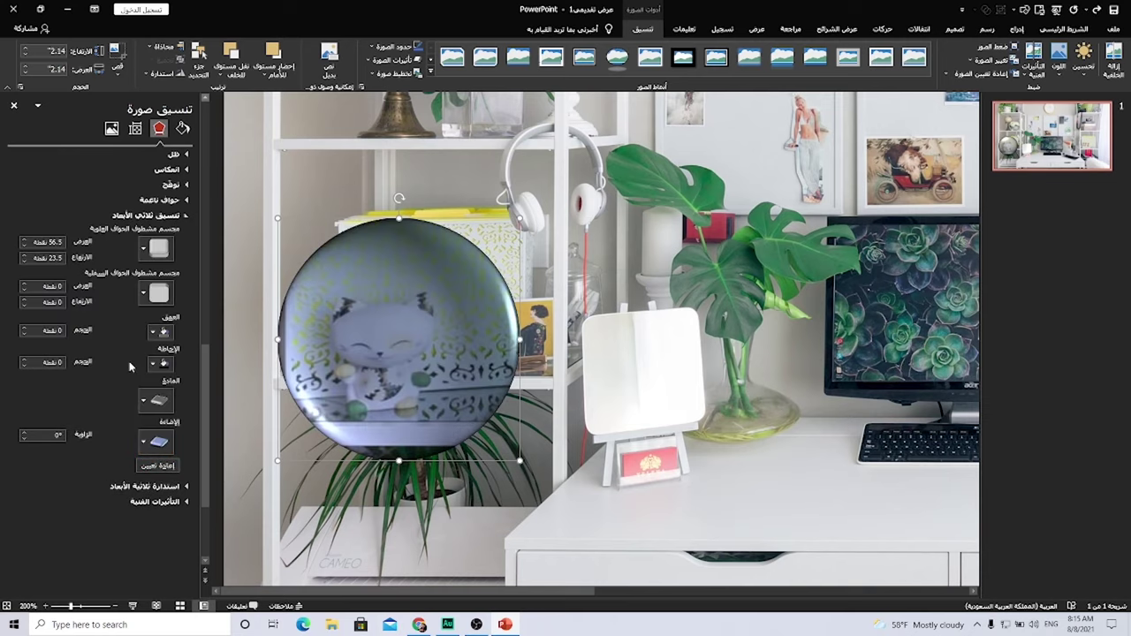
{"action": "left_click", "coordinate": [154, 441]}
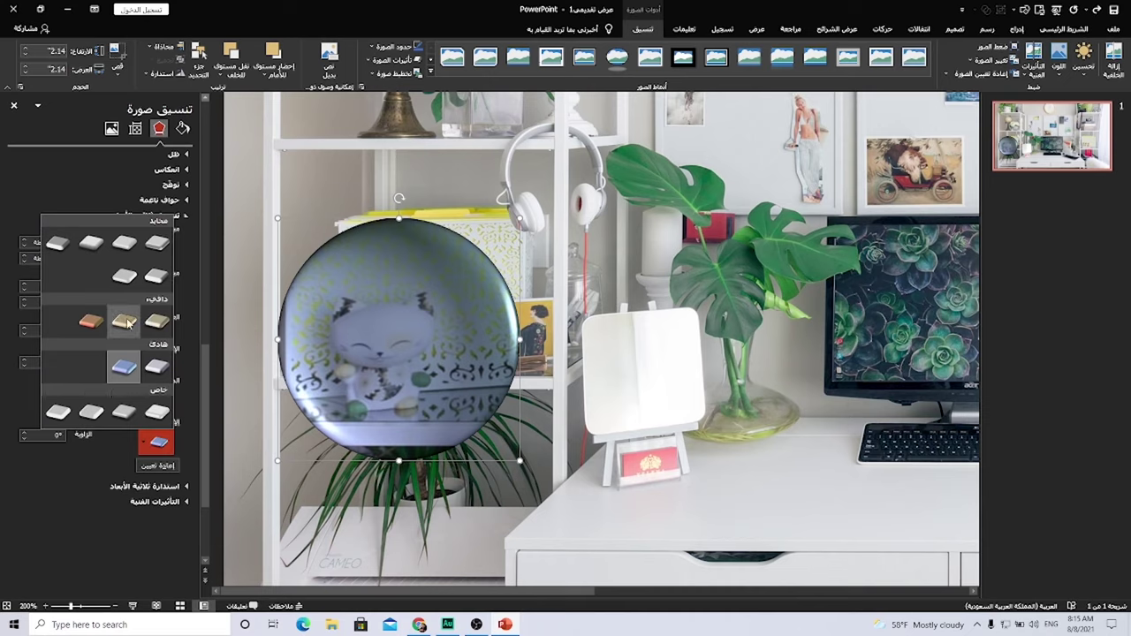
{"action": "left_click", "coordinate": [126, 323]}
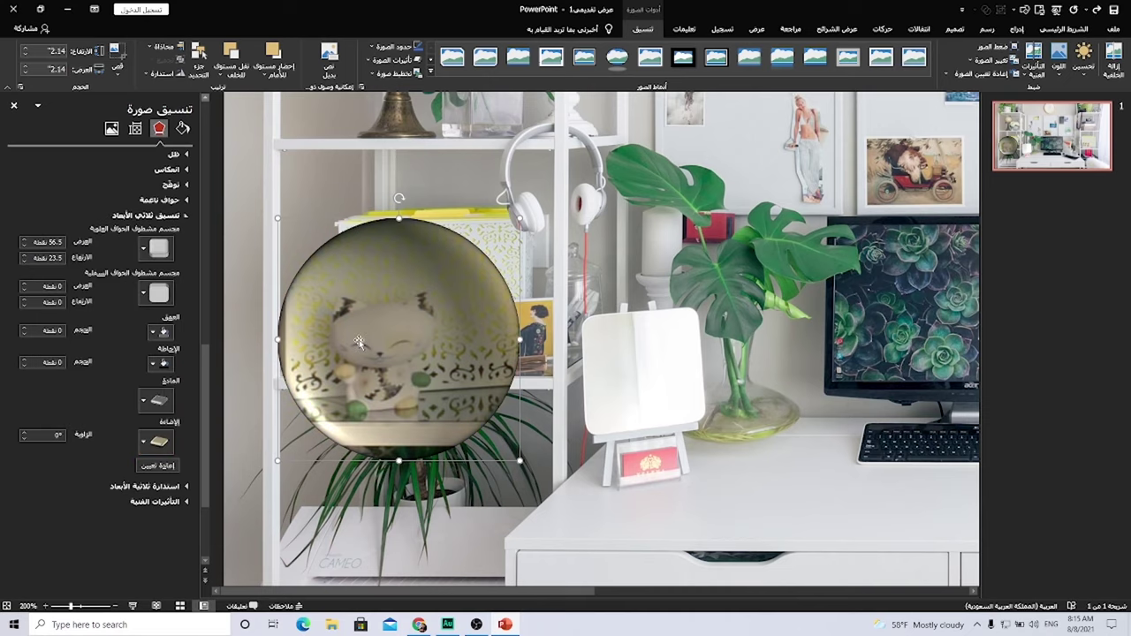
{"action": "scroll", "coordinate": [366, 329], "scroll_direction": "down", "scroll_amount": 3}
{"action": "scroll", "coordinate": [369, 337], "scroll_direction": "down", "scroll_amount": 2}
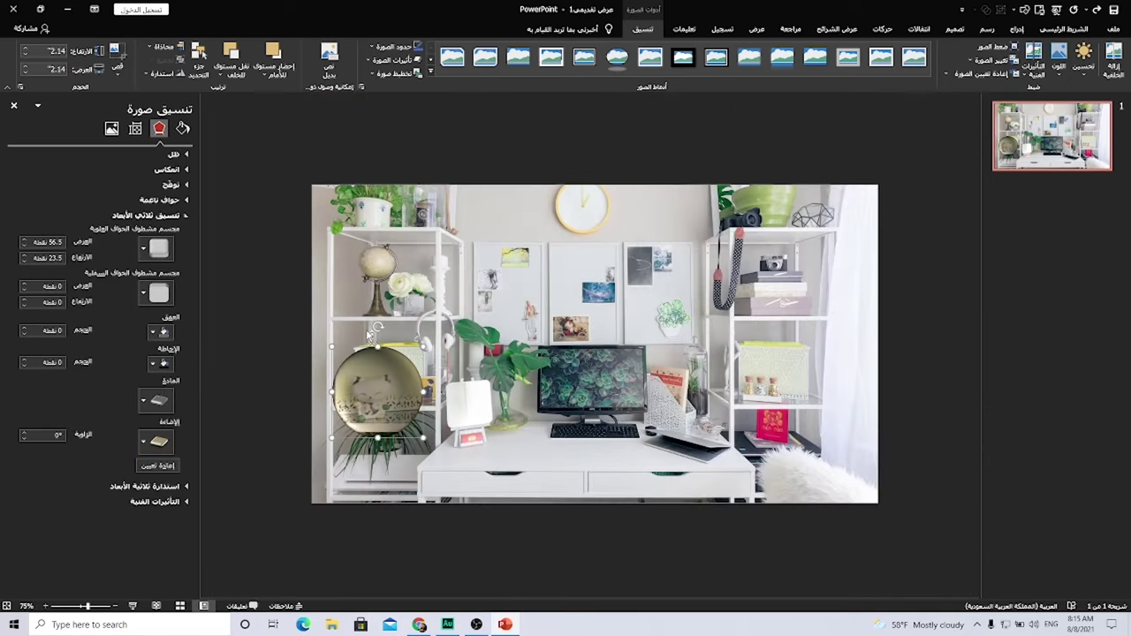
Step: Duplicate slide 1 to create slide 2
{"action": "left_click", "coordinate": [13, 105]}
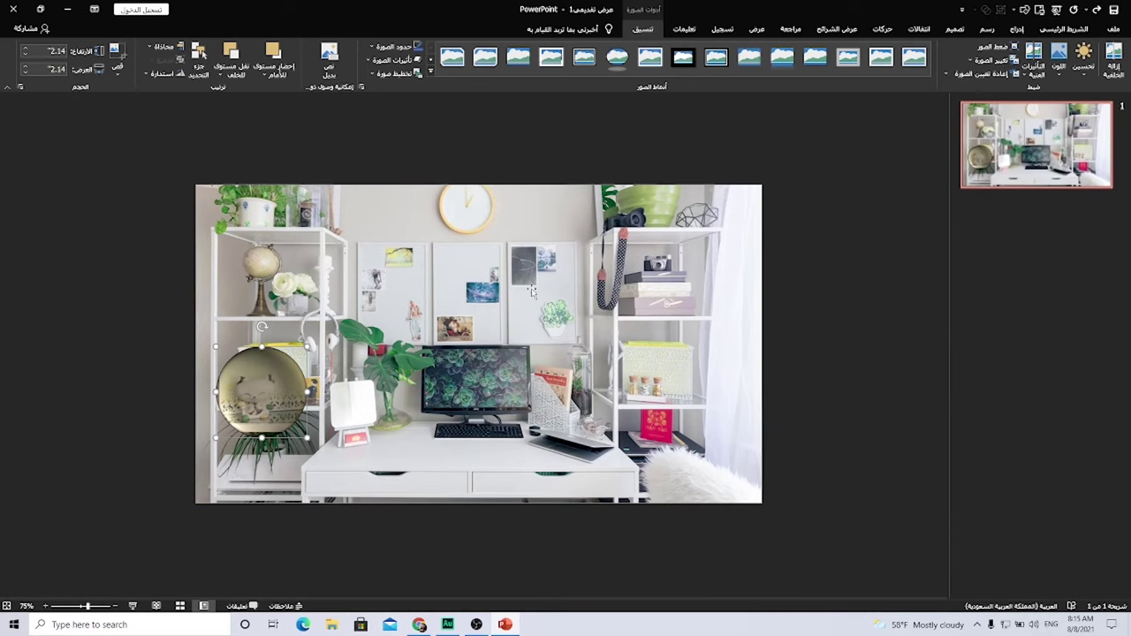
{"action": "right_click", "coordinate": [1085, 159]}
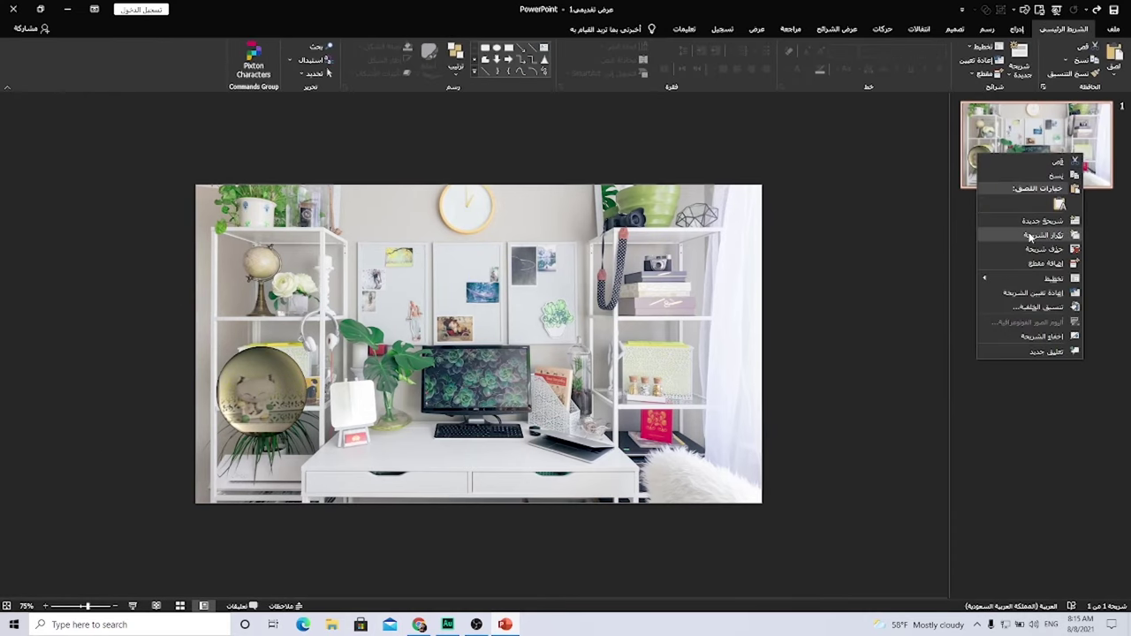
{"action": "left_click", "coordinate": [1028, 232]}
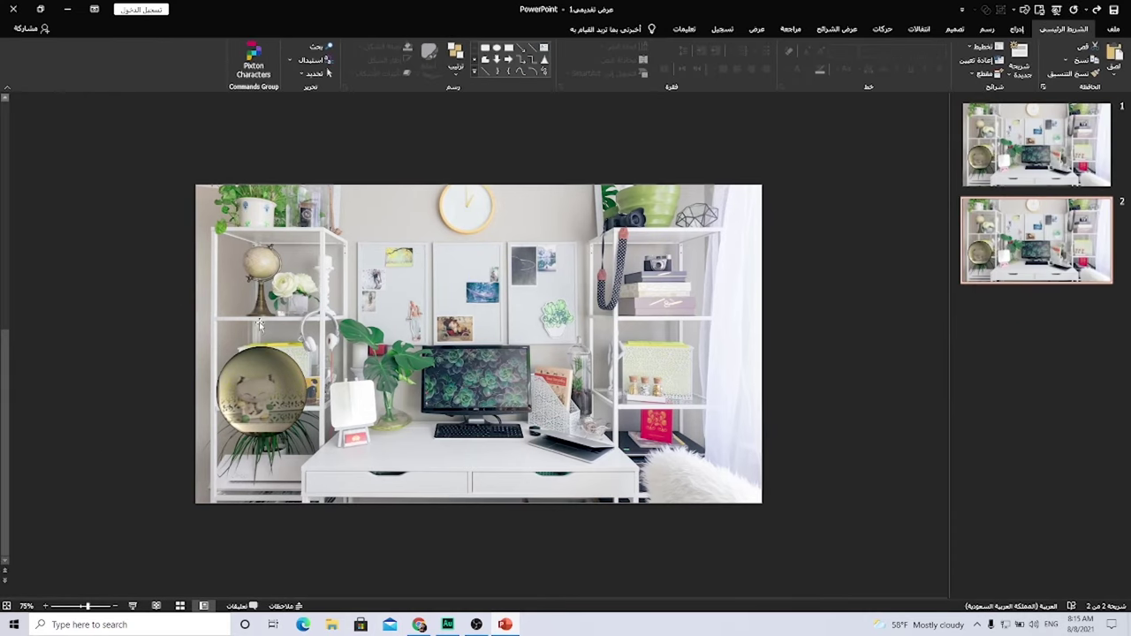
Step: Move slide 2's magnifier over the headphones, re-crop to frame them, and duplicate as slide 3
{"action": "left_click_drag", "start_coordinate": [263, 392], "coordinate": [323, 329]}
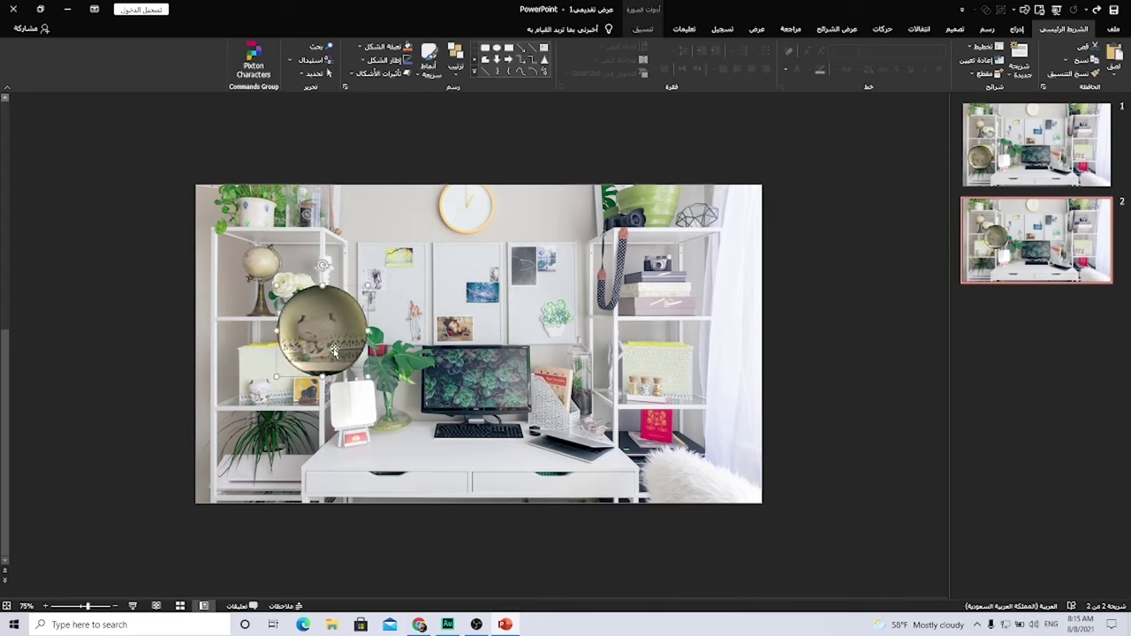
{"action": "left_click", "coordinate": [644, 34]}
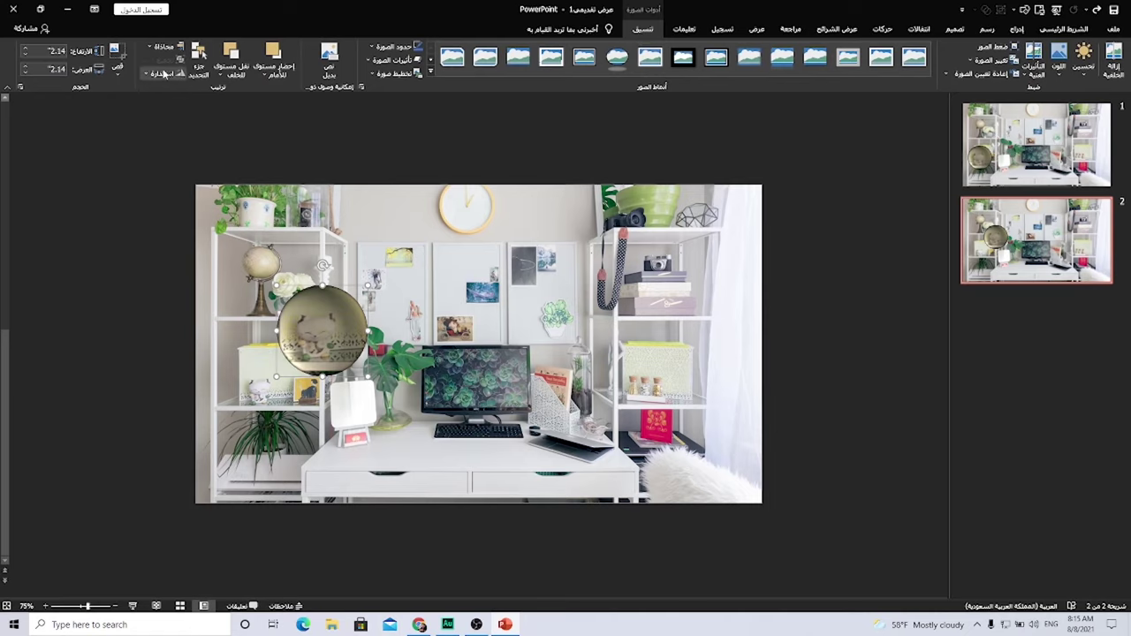
{"action": "left_click", "coordinate": [117, 55]}
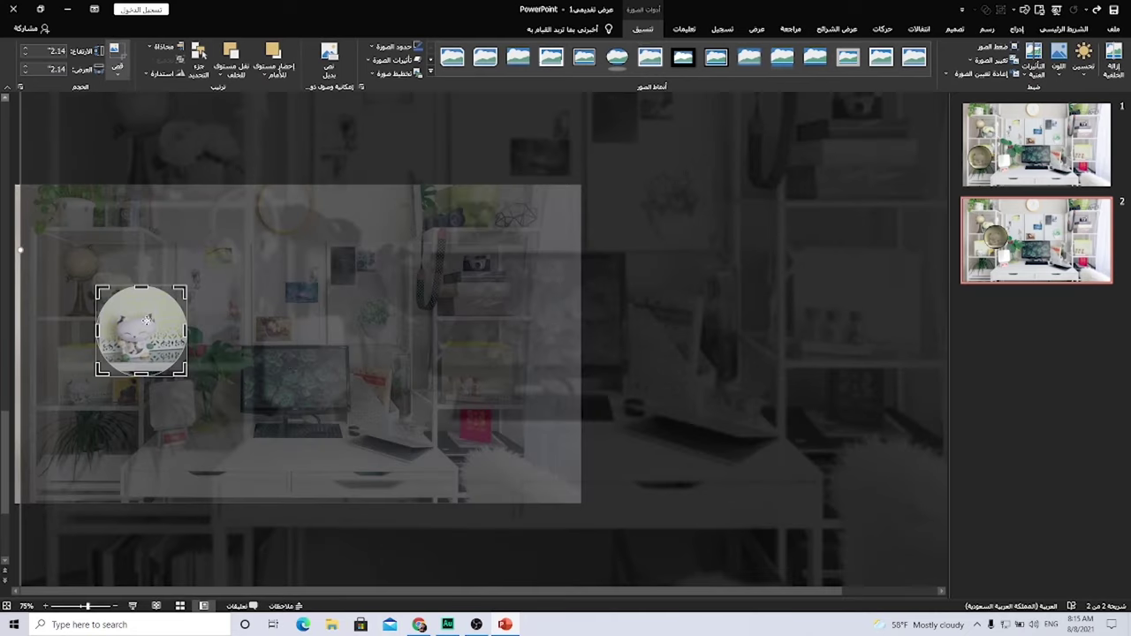
{"action": "left_click_drag", "start_coordinate": [146, 320], "coordinate": [225, 423]}
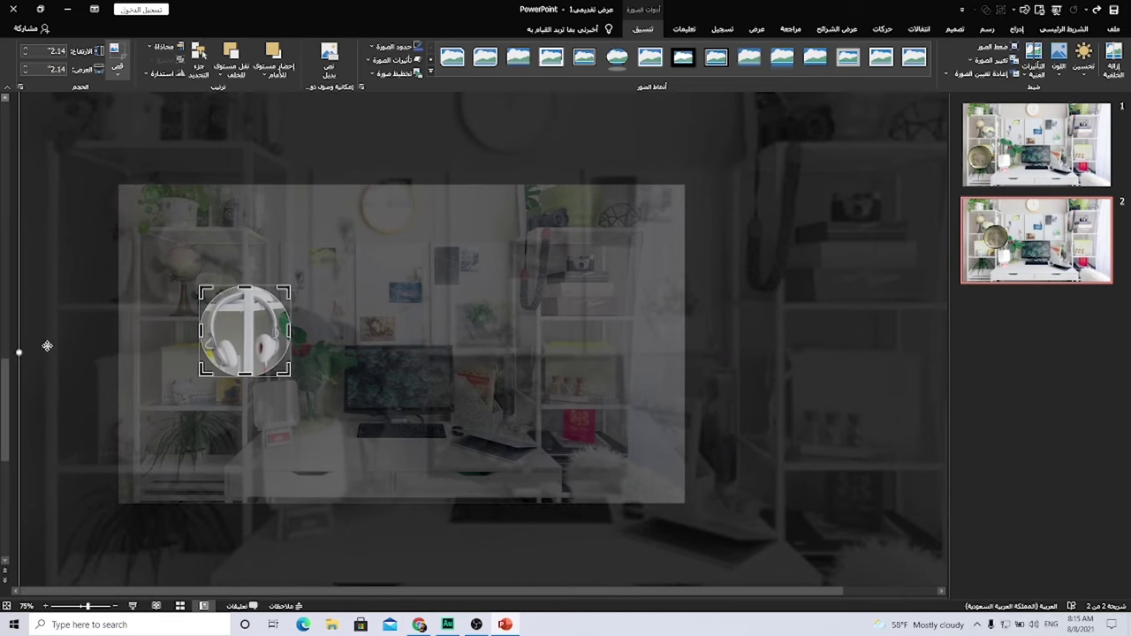
{"action": "left_click", "coordinate": [123, 55]}
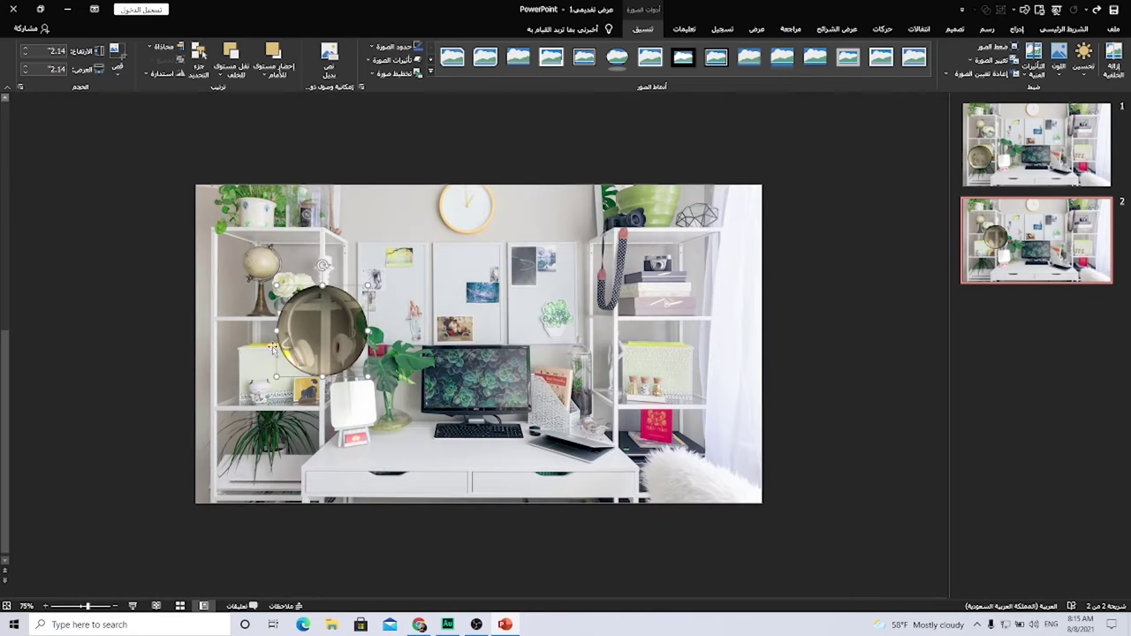
{"action": "right_click", "coordinate": [1095, 255]}
{"action": "left_click", "coordinate": [1025, 332]}
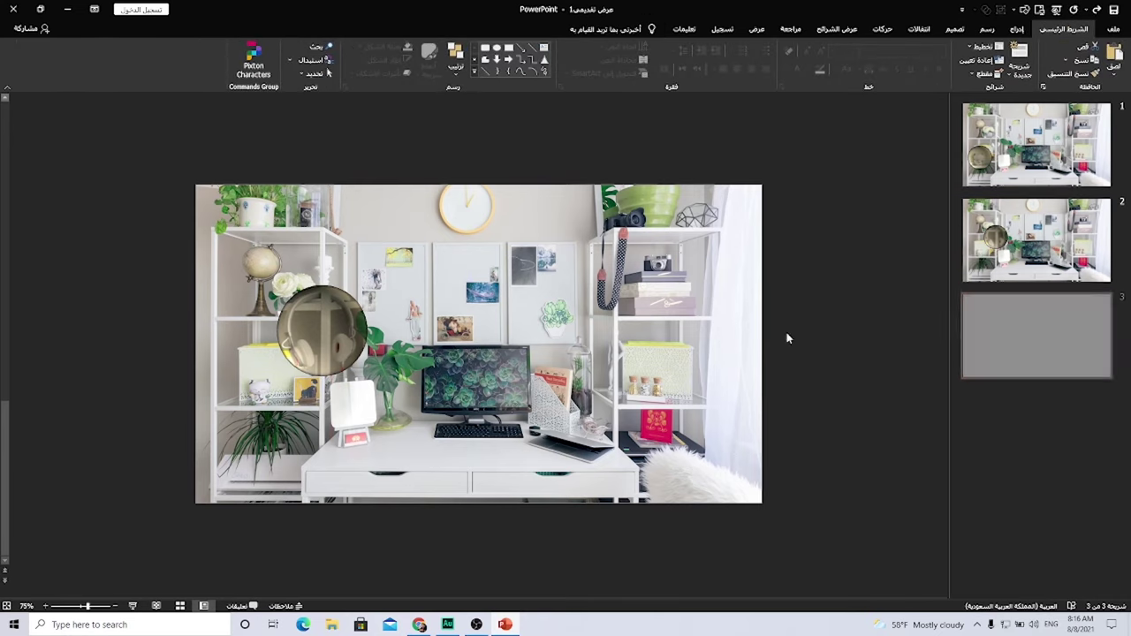
Step: Move slide 3's magnifier onto the pinboard and re-crop it to show the vintage car picture
{"action": "left_click", "coordinate": [314, 330]}
{"action": "left_click_drag", "start_coordinate": [324, 326], "coordinate": [456, 327]}
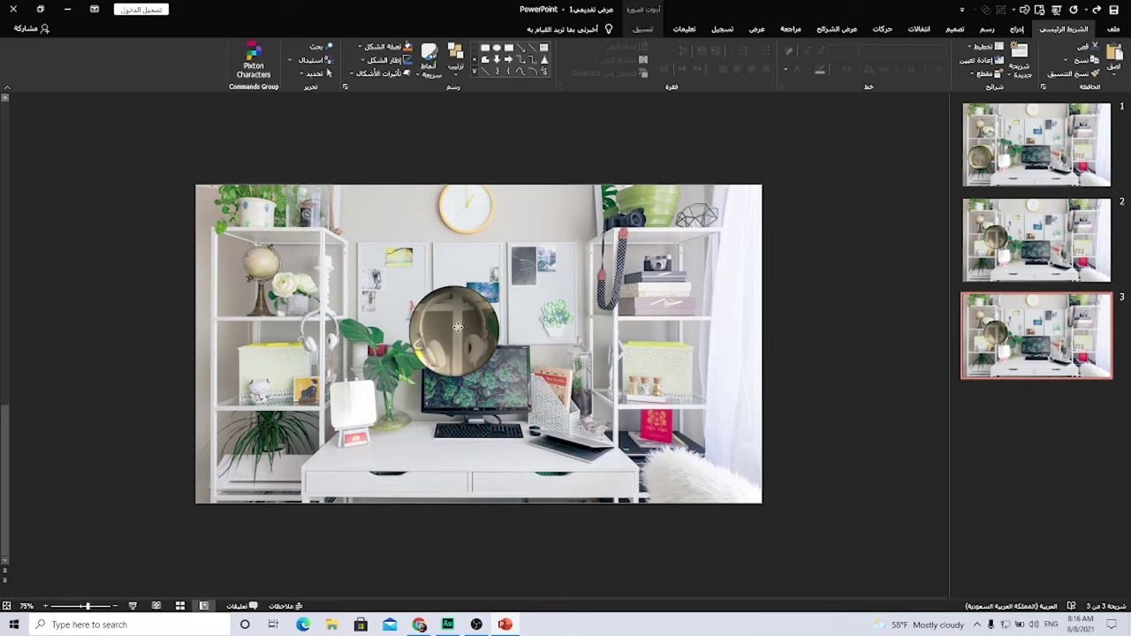
{"action": "left_click", "coordinate": [643, 29]}
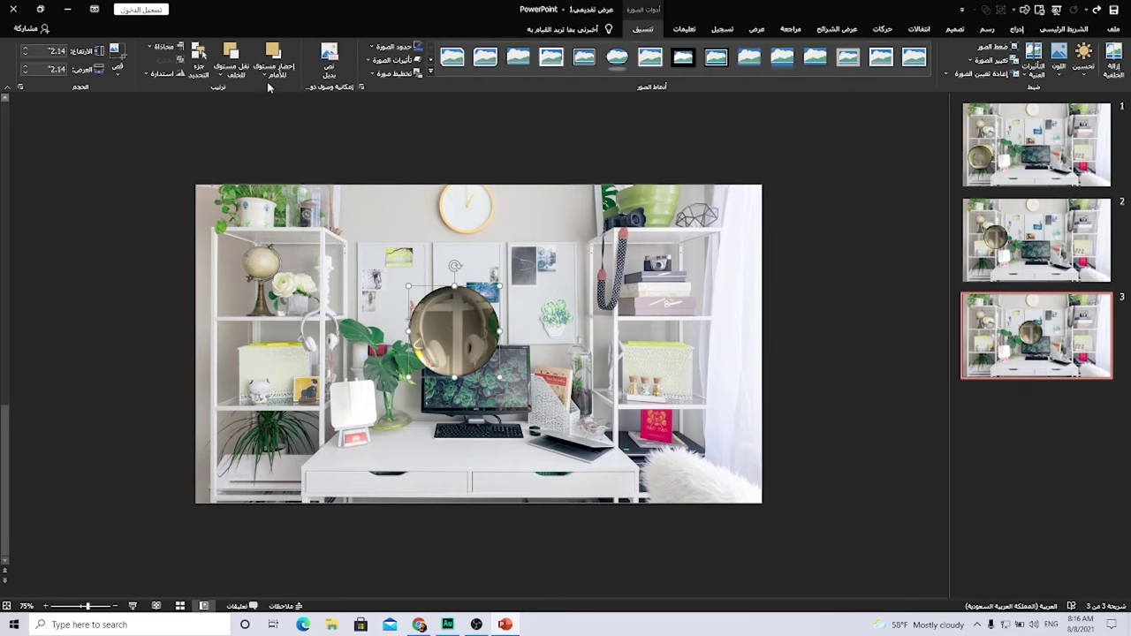
{"action": "left_click", "coordinate": [114, 51]}
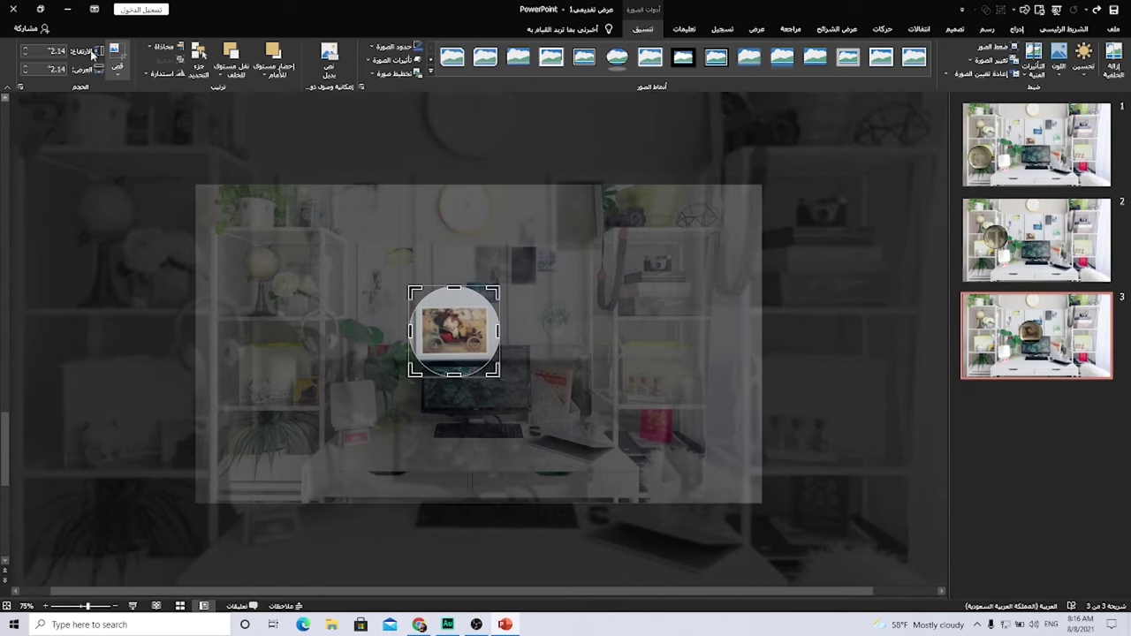
{"action": "left_click", "coordinate": [114, 51]}
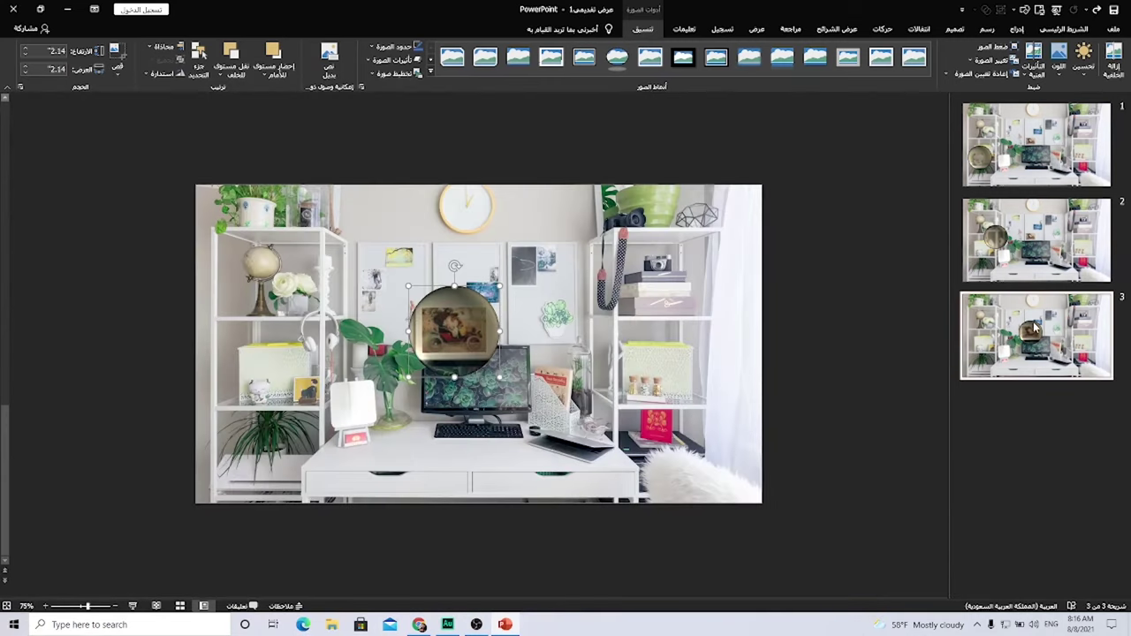
Step: Duplicate as slide 4 and move and re-crop its magnifier around the camera on the right shelf
{"action": "right_click", "coordinate": [1032, 326]}
{"action": "left_click", "coordinate": [1011, 409]}
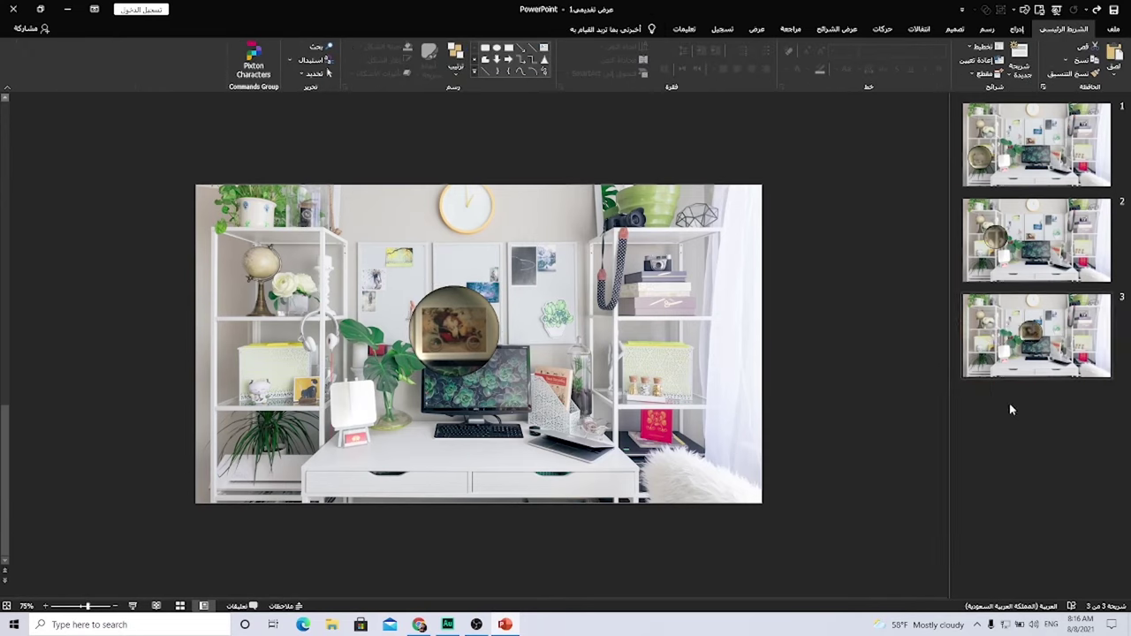
{"action": "left_click", "coordinate": [415, 334]}
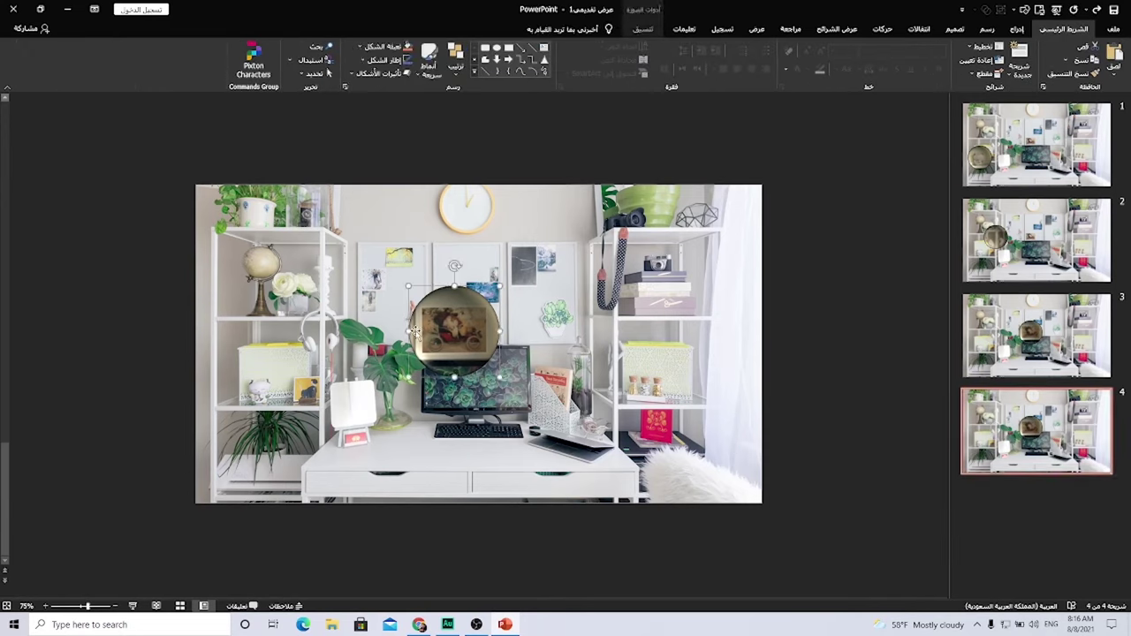
{"action": "left_click", "coordinate": [642, 28]}
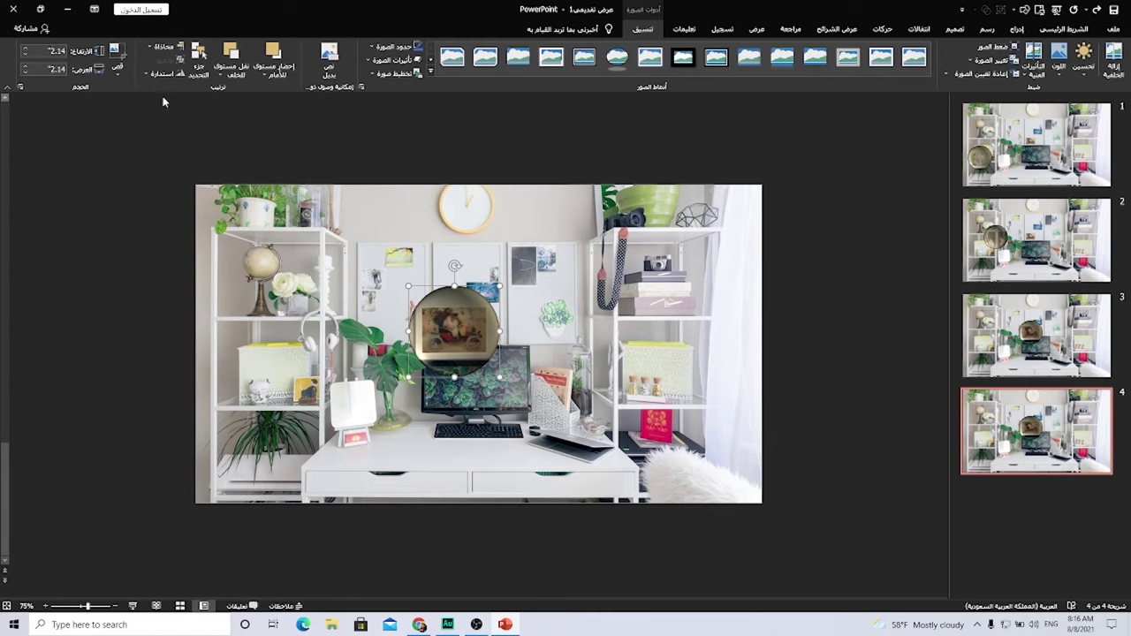
{"action": "left_click", "coordinate": [117, 51]}
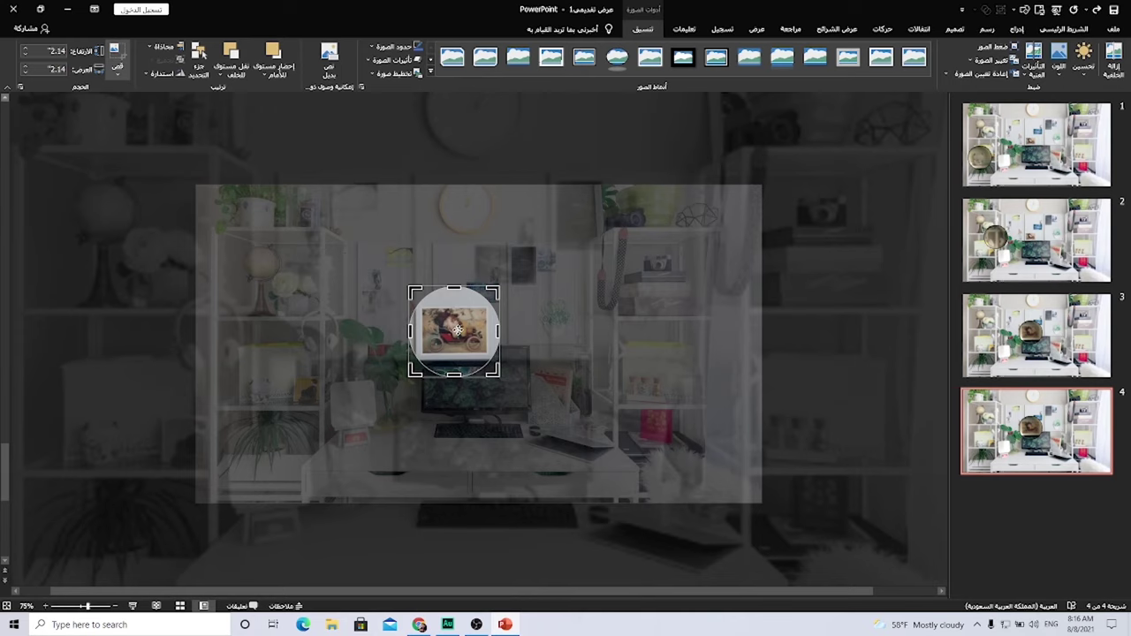
{"action": "key", "text": "Escape"}
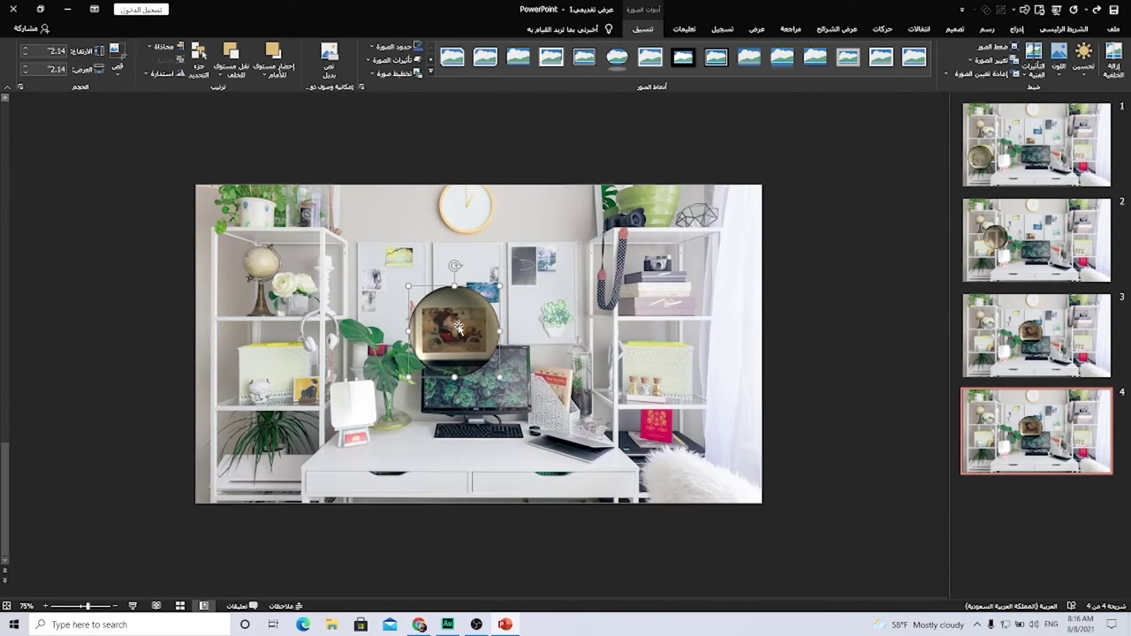
{"action": "left_click_drag", "start_coordinate": [457, 327], "coordinate": [662, 272]}
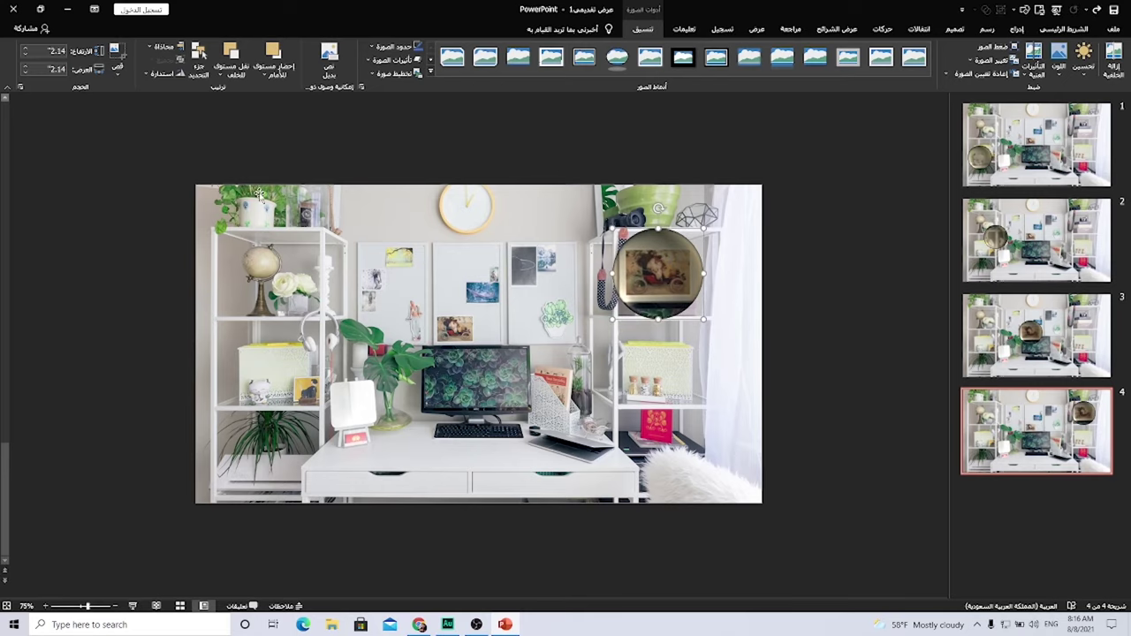
{"action": "left_click", "coordinate": [115, 55]}
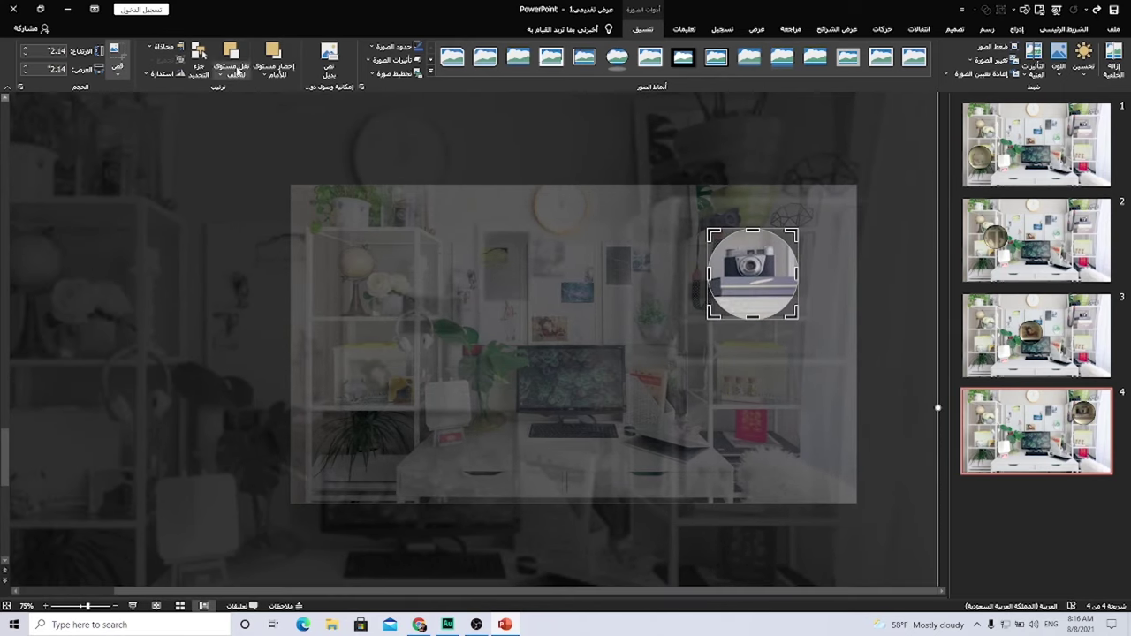
{"action": "left_click", "coordinate": [122, 53]}
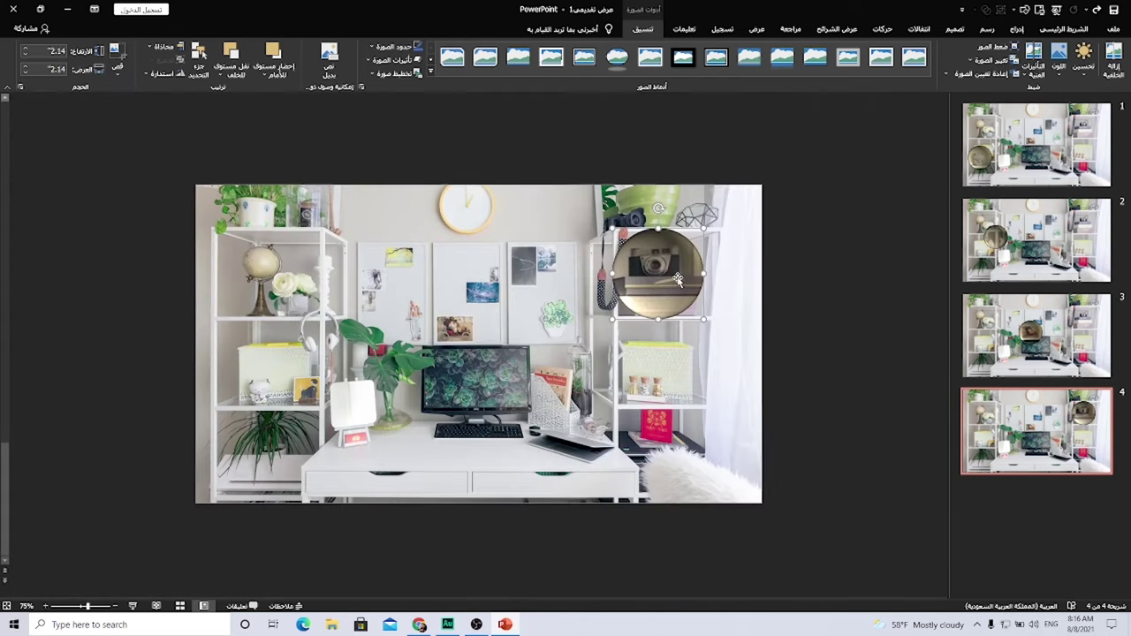
{"action": "left_click", "coordinate": [1017, 174]}
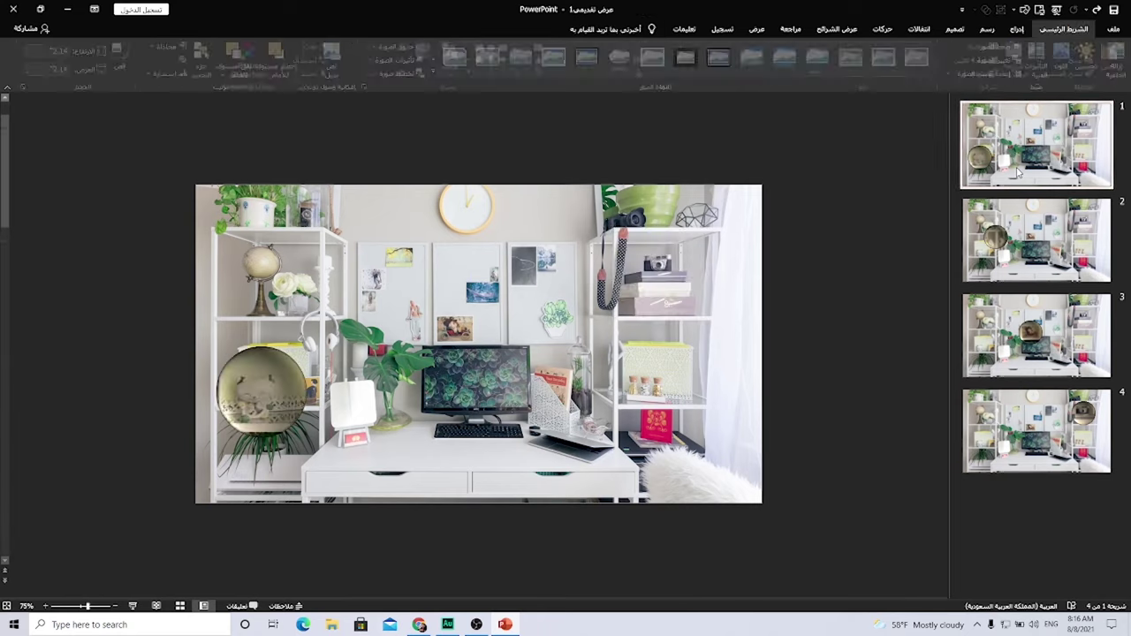
Step: Set slide 1's transition to Morph and apply it to all four slides
{"action": "left_click", "coordinate": [918, 28]}
{"action": "left_click", "coordinate": [1006, 67]}
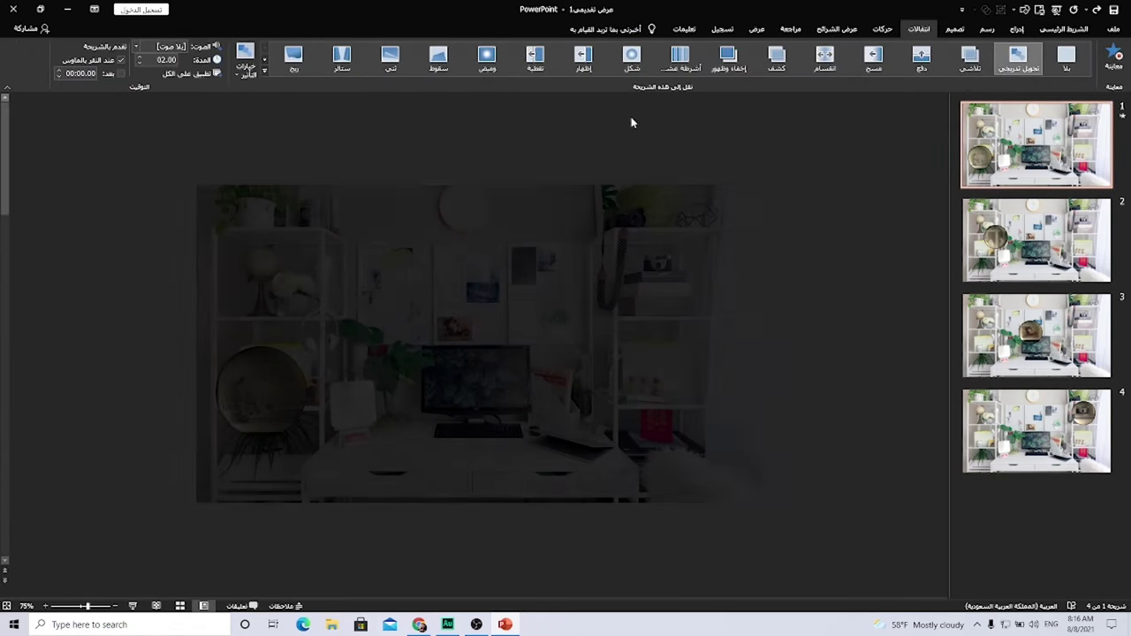
{"action": "left_click", "coordinate": [175, 70]}
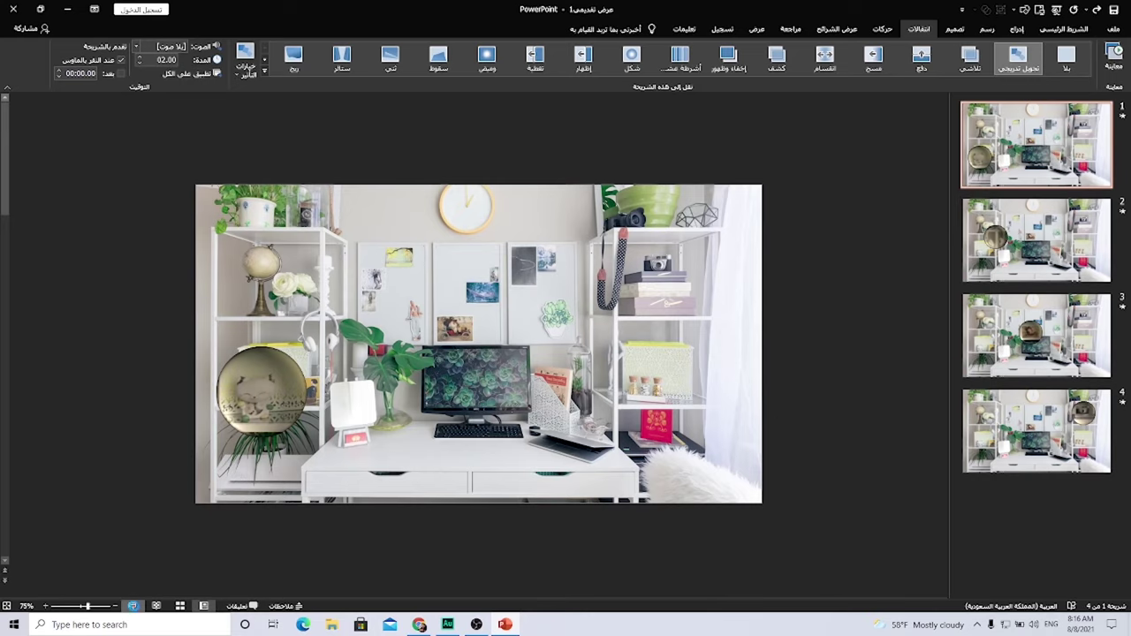
Step: Launch the full-screen slide show, opening on the lens magnifying the cat figurine
{"action": "left_click", "coordinate": [133, 605]}
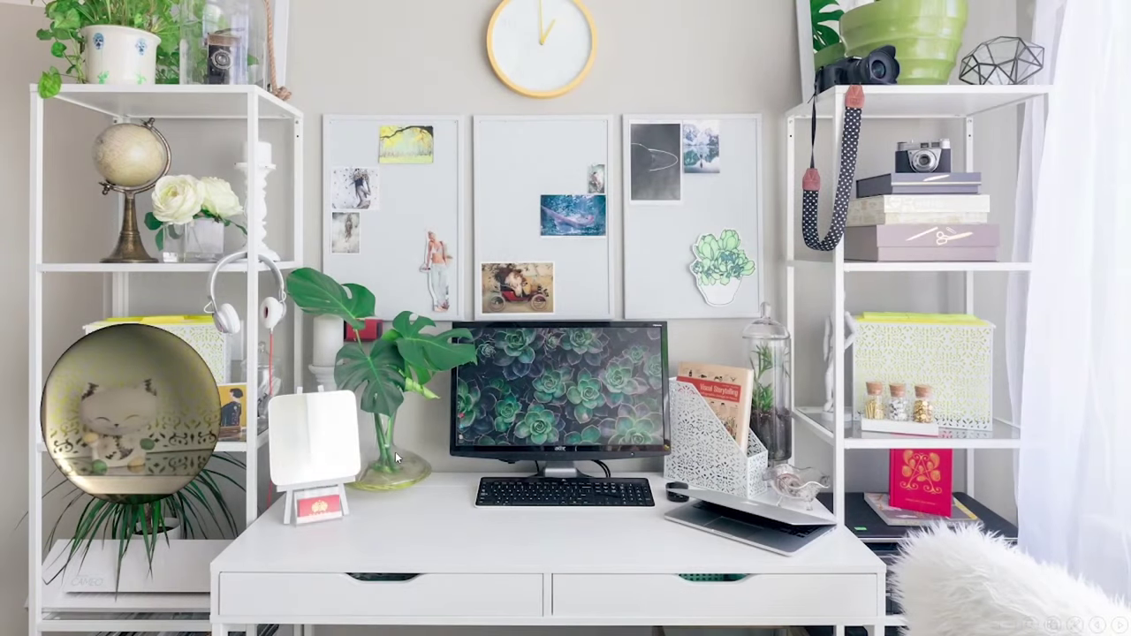